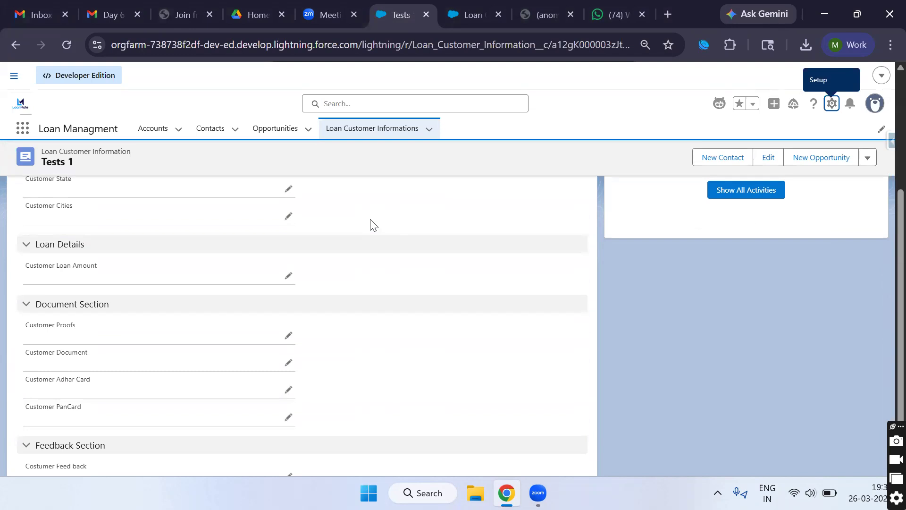
# Step: Make the Tests 1 Name field editable, then go to the Loan Customer Informations list
pyautogui.scroll(5, 307, 244)
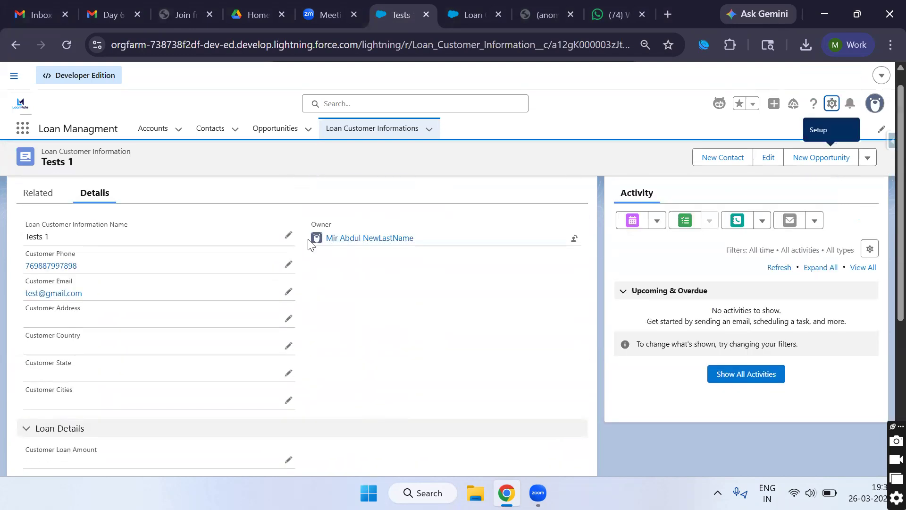
pyautogui.click(289, 256)
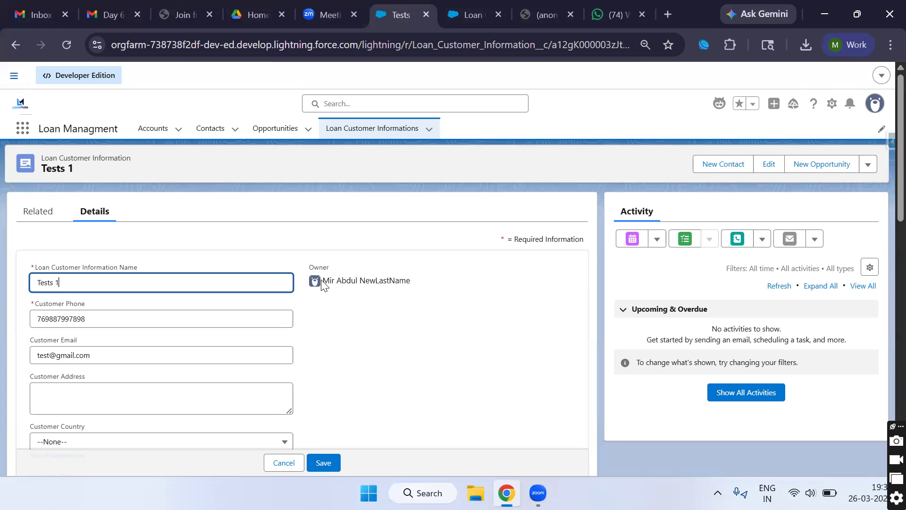
pyautogui.click(375, 131)
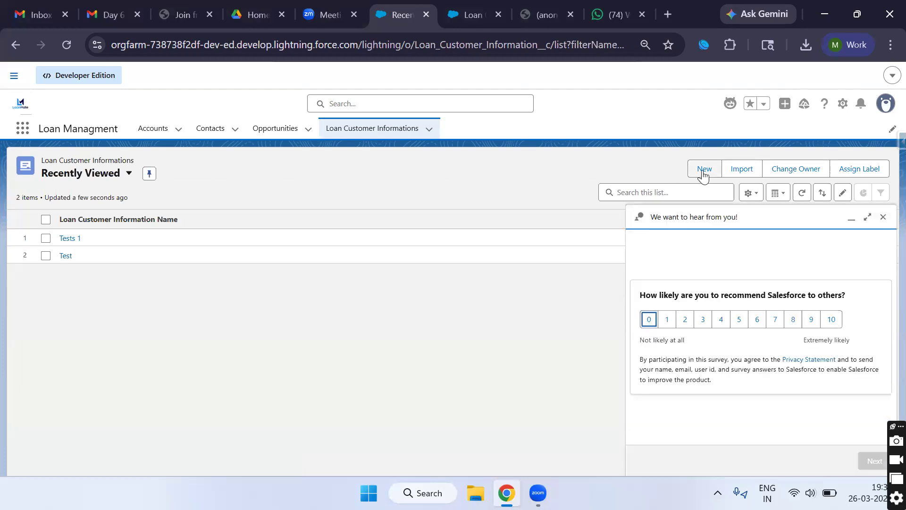
# Step: Save a blank new Loan Customer Information form, then highlight the Name and Customer Phone required errors
pyautogui.click(704, 169)
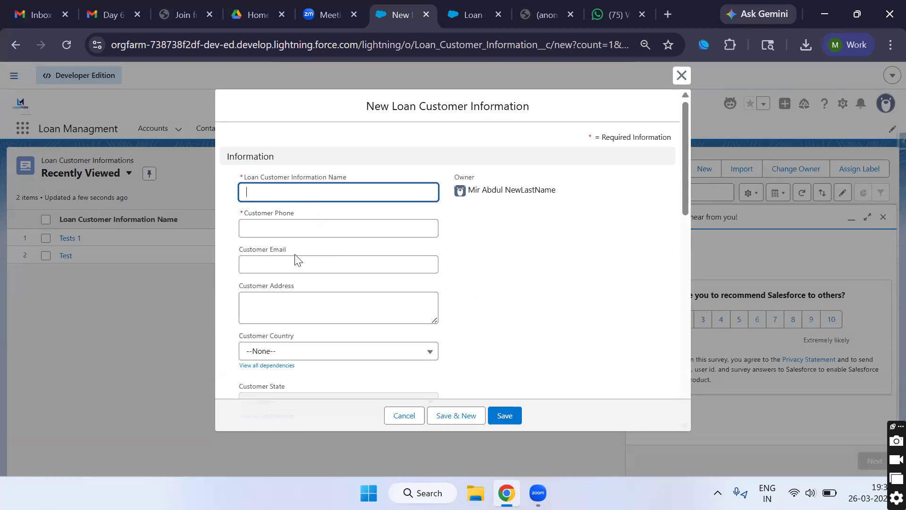
pyautogui.scroll(-5, 296, 259)
pyautogui.scroll(-3, 297, 259)
pyautogui.scroll(10, 296, 255)
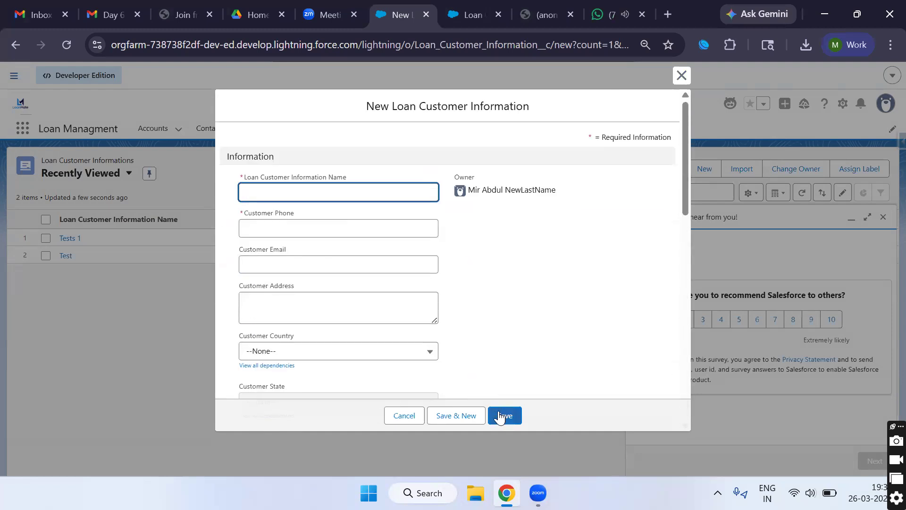
pyautogui.click(501, 418)
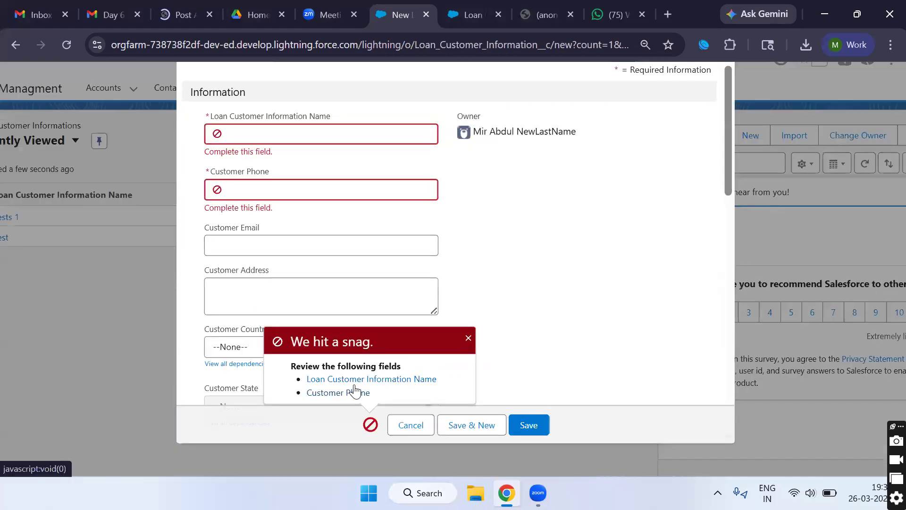
pyautogui.moveTo(312, 218); pyautogui.dragTo(231, 141)
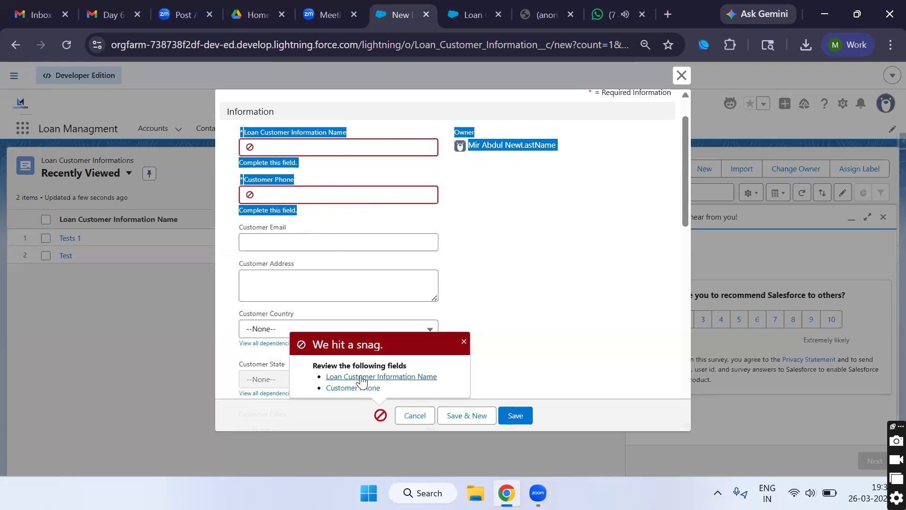
# Step: Retry saving the empty form twice after focusing the Name and Customer Phone fields
pyautogui.click(314, 172)
pyautogui.click(308, 147)
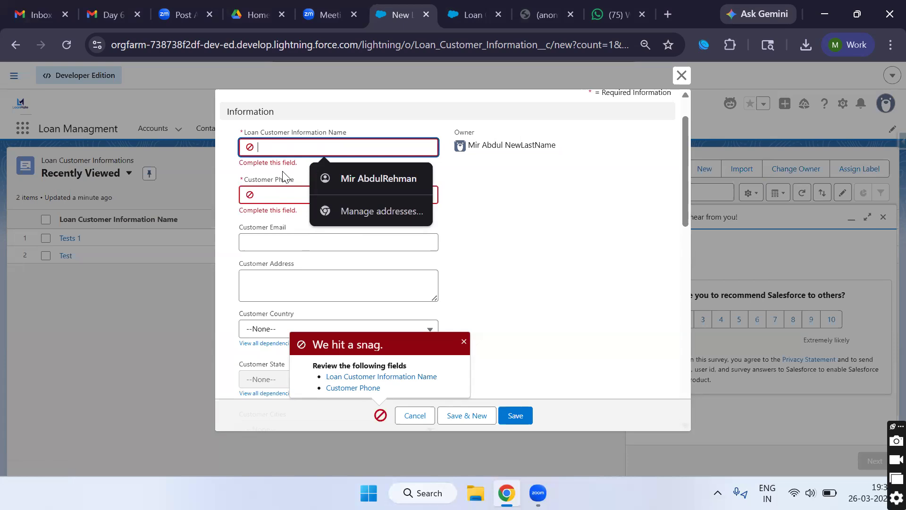
pyautogui.click(503, 416)
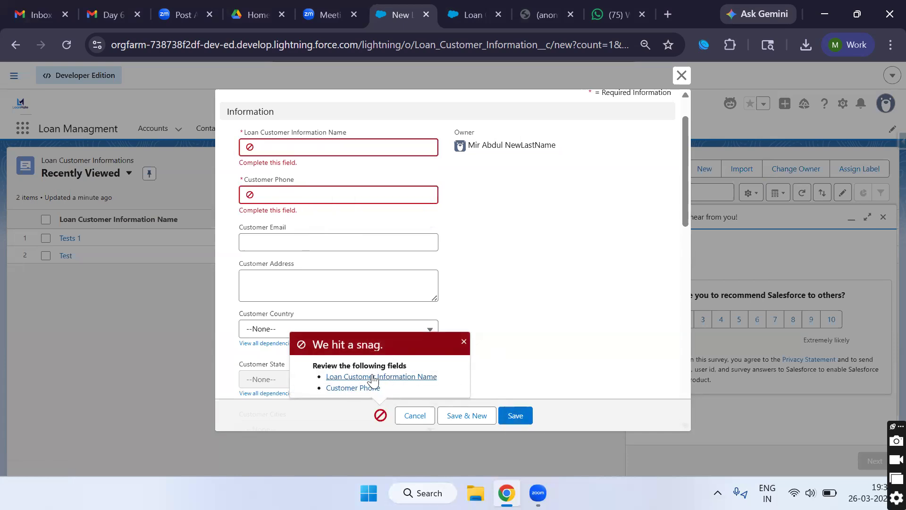
pyautogui.click(299, 148)
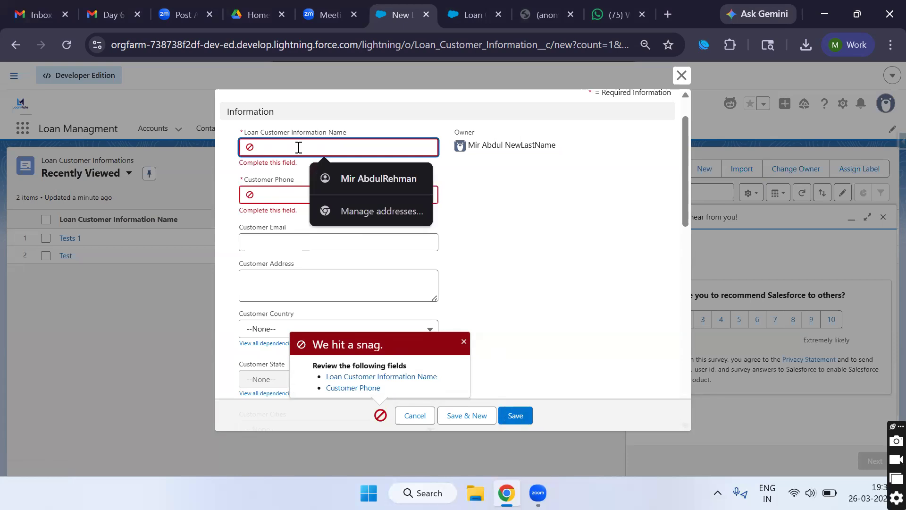
pyautogui.click(275, 193)
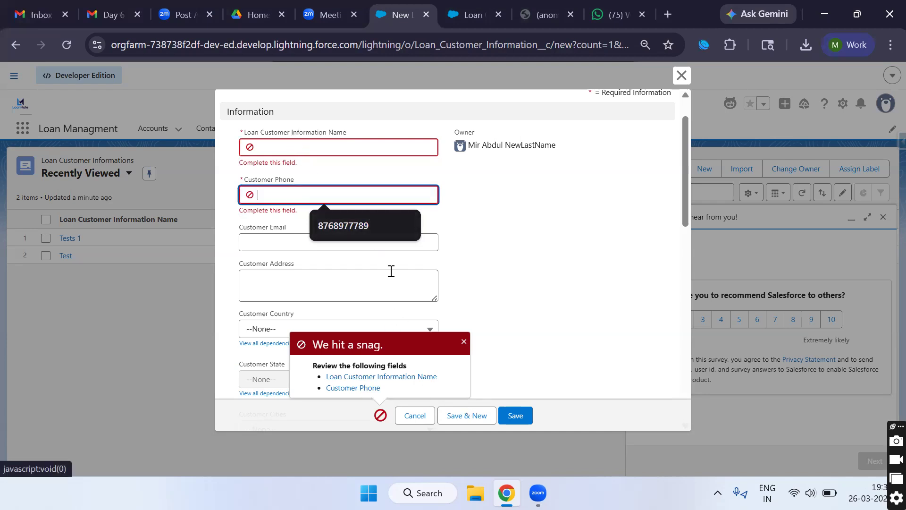
pyautogui.click(515, 415)
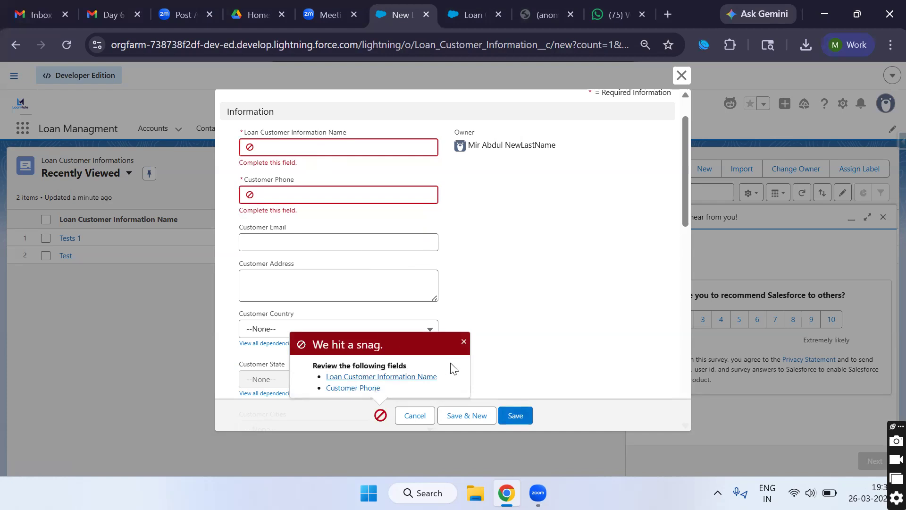
# Step: Dismiss the 'We hit a snag' popup and close the unsaved New Loan Customer Information form
pyautogui.click(464, 341)
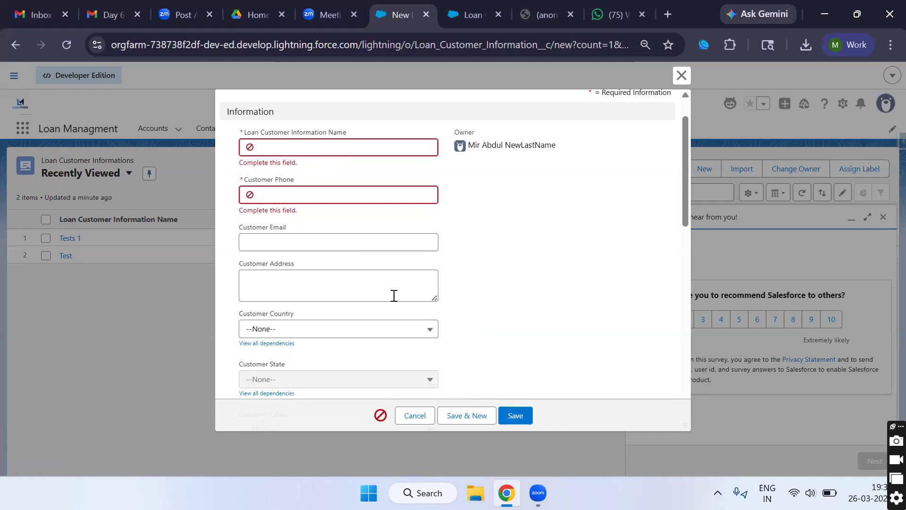
pyautogui.scroll(1, 401, 288)
pyautogui.scroll(-2, 439, 297)
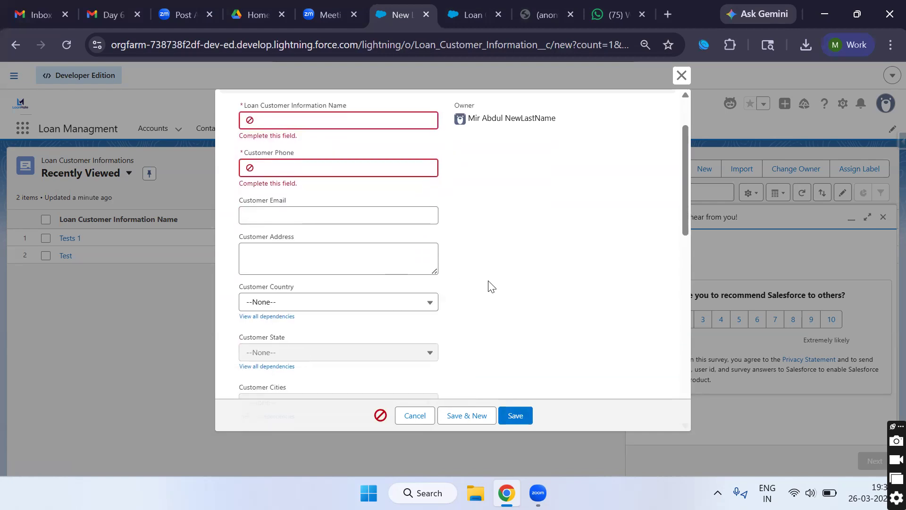
pyautogui.scroll(2, 491, 287)
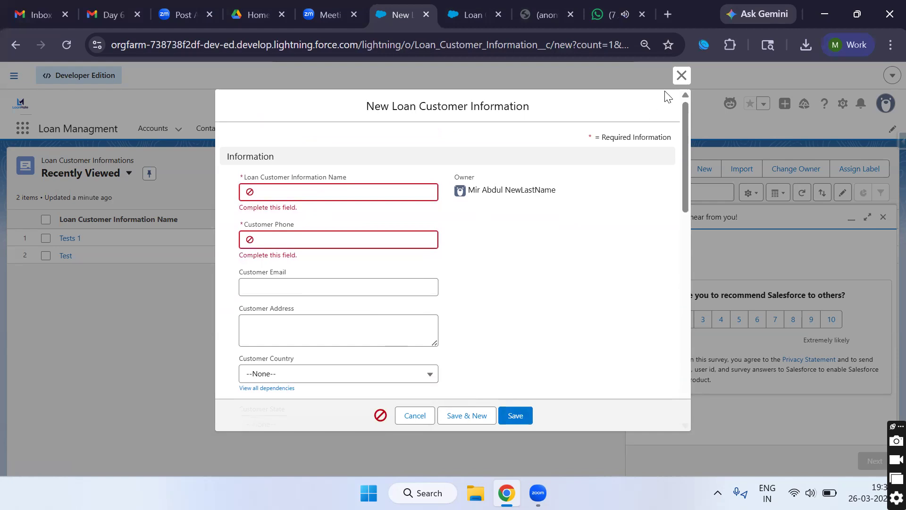
pyautogui.click(681, 76)
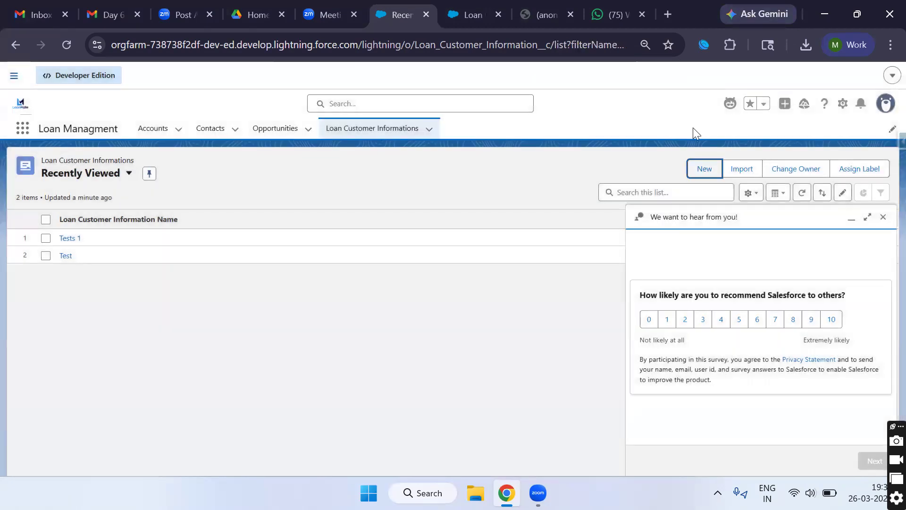
# Step: Open a fresh new-record form and look over its fields, including Customer Loan Amount
pyautogui.click(697, 170)
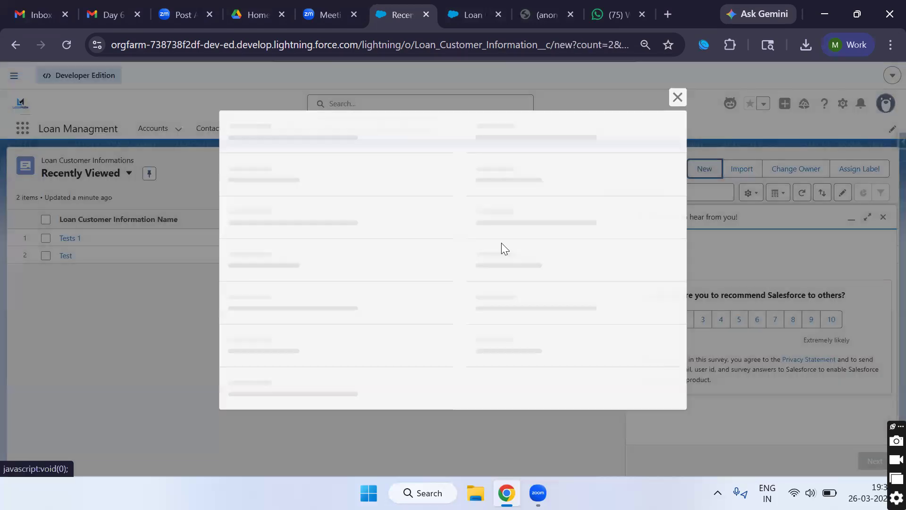
pyautogui.scroll(-3, 313, 289)
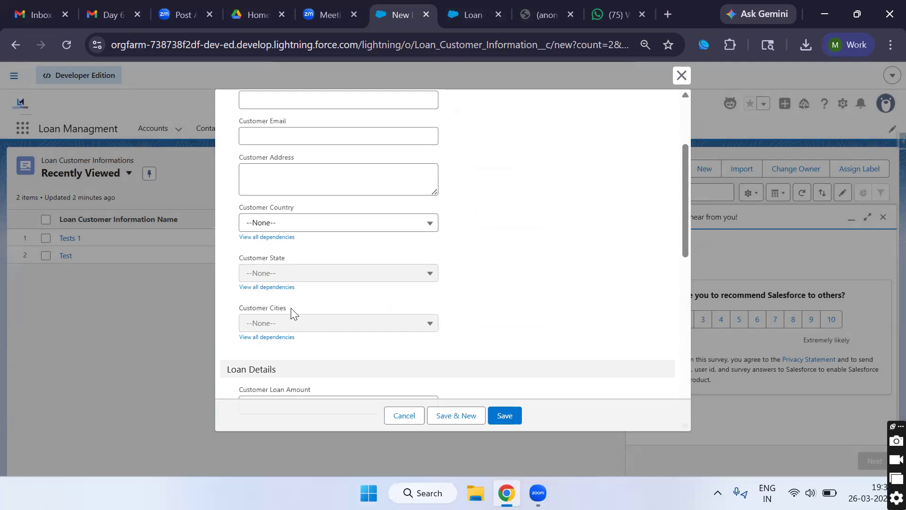
pyautogui.scroll(-5, 299, 333)
pyautogui.scroll(-5, 299, 330)
pyautogui.scroll(6, 323, 313)
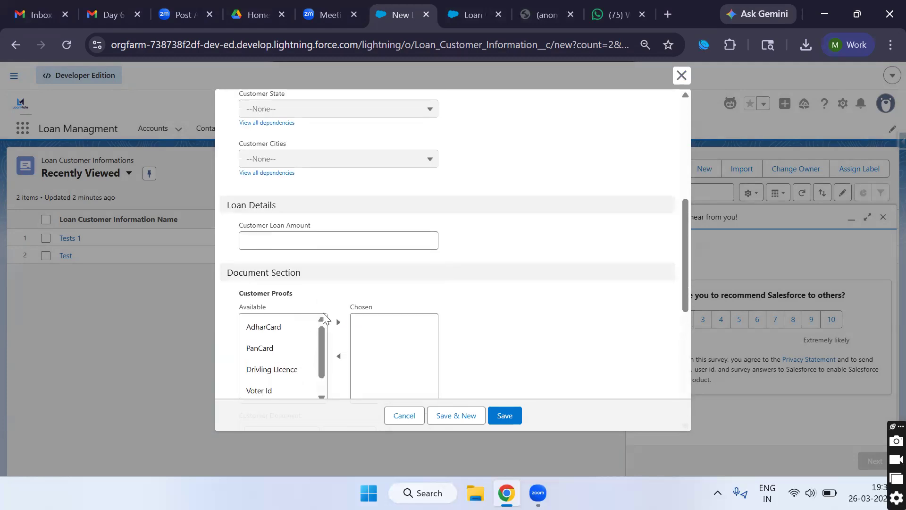
pyautogui.scroll(2, 323, 317)
pyautogui.click(288, 340)
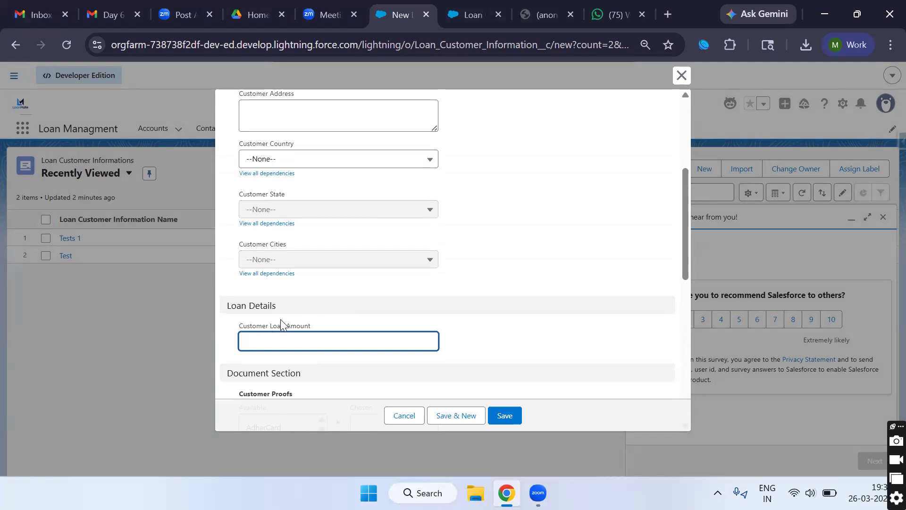
# Step: Name the record Test3, autofill Customer Phone, leave Customer Loan Amount blank, and Save & New
pyautogui.scroll(4, 284, 250)
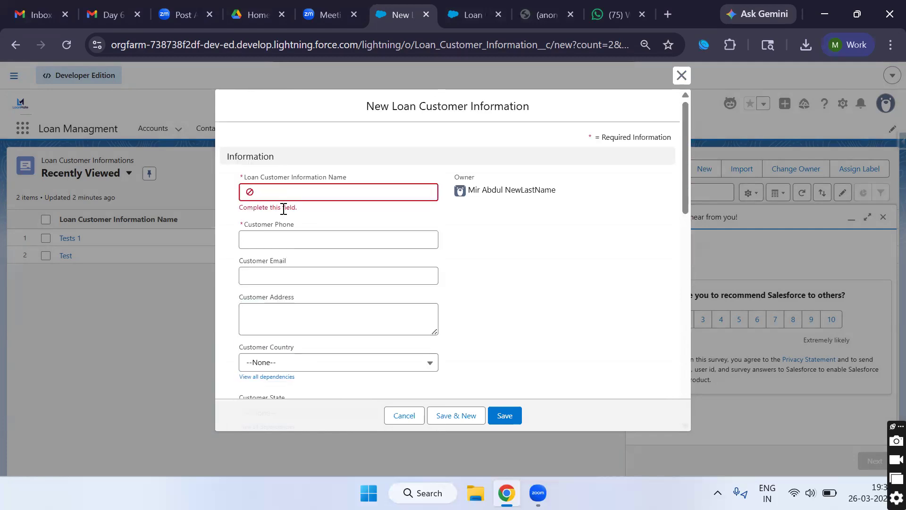
pyautogui.click(285, 194)
pyautogui.write('Test3')
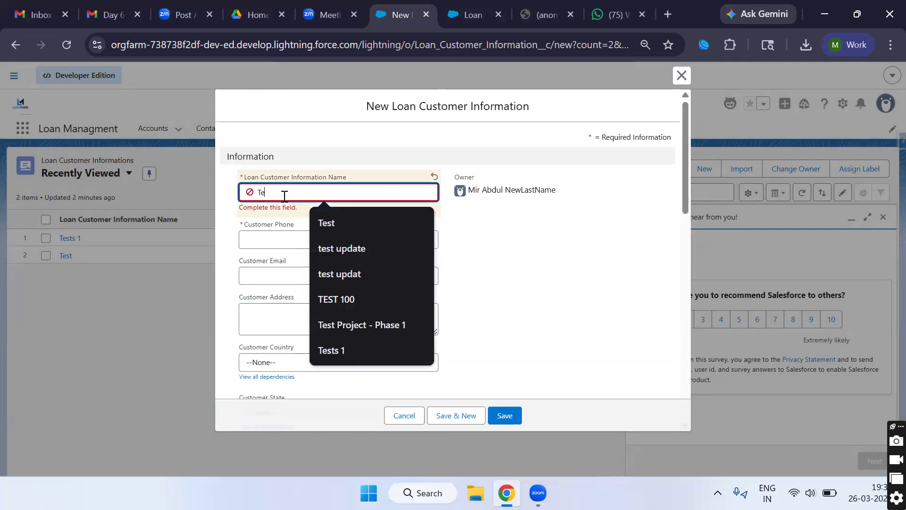
pyautogui.click(284, 234)
pyautogui.click(340, 238)
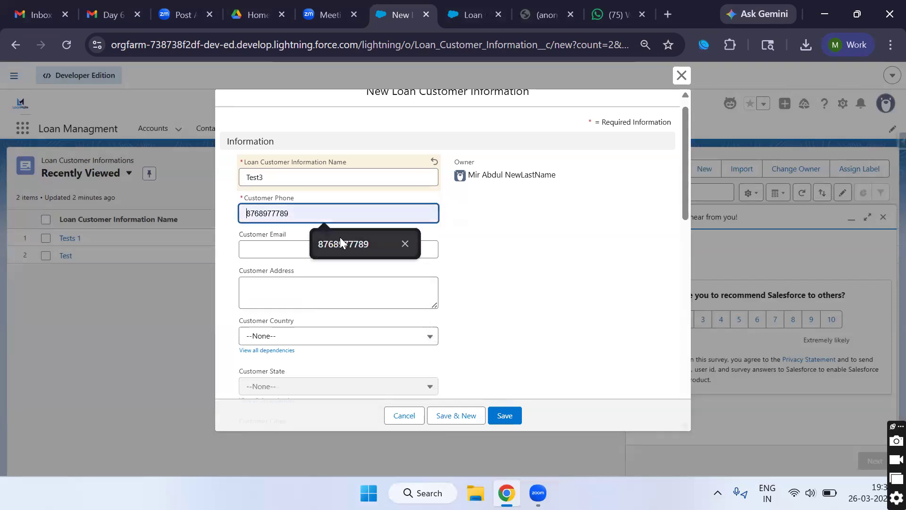
pyautogui.scroll(-5, 291, 265)
pyautogui.scroll(-1, 293, 272)
pyautogui.click(292, 241)
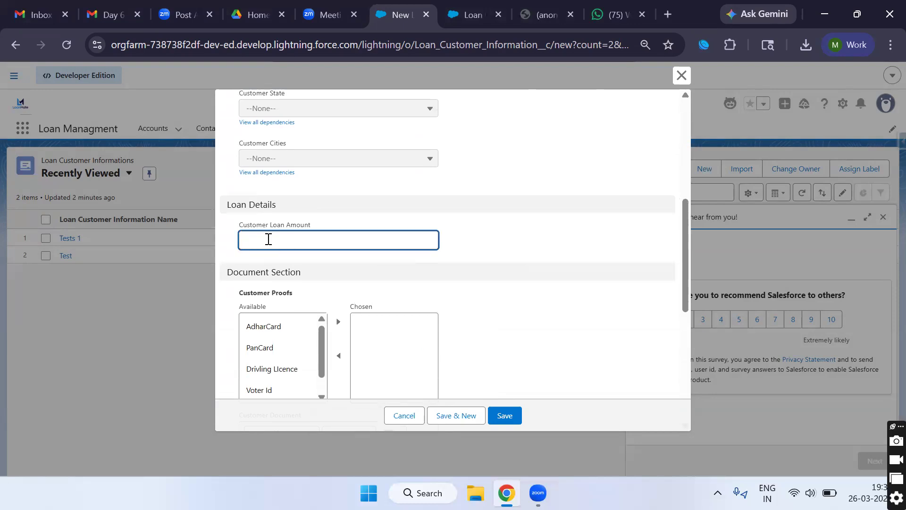
pyautogui.write('0')
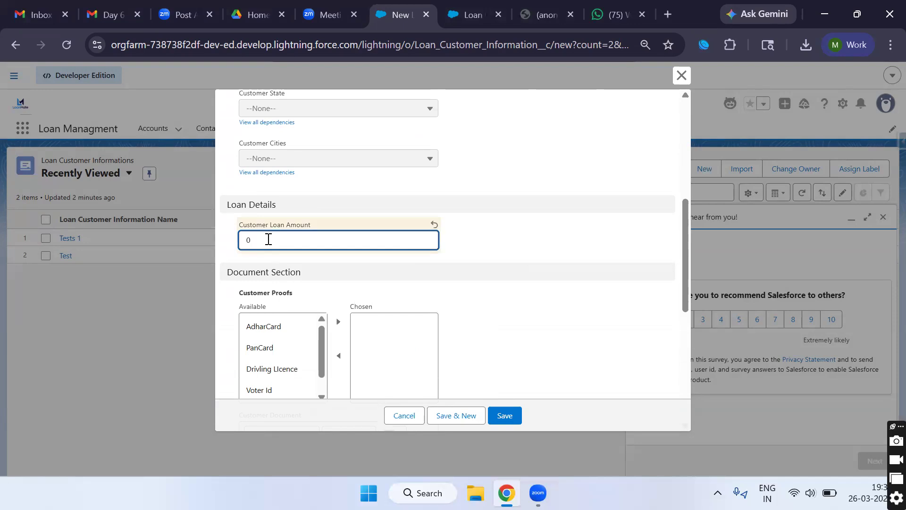
pyautogui.press('BackSpace')
pyautogui.scroll(-2, 408, 388)
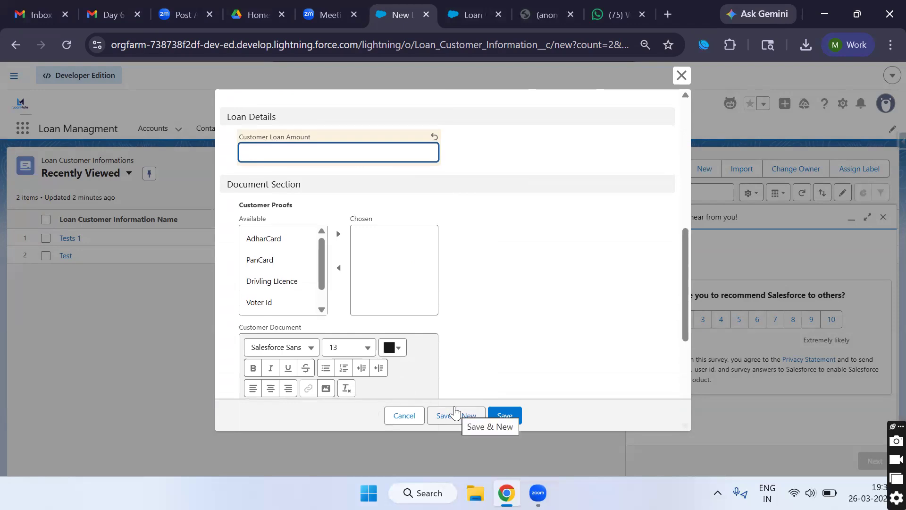
pyautogui.click(457, 415)
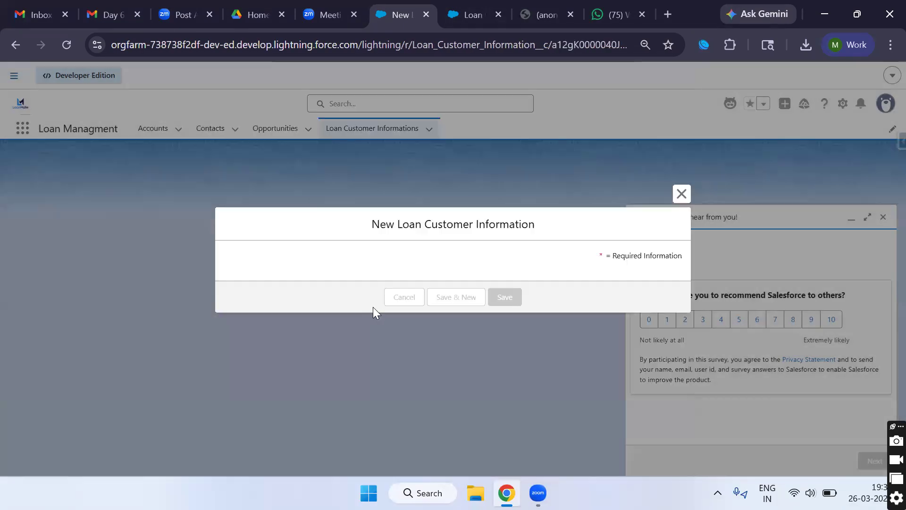
# Step: Enter 04344 as Test3's Customer Loan Amount
pyautogui.scroll(-4, 228, 286)
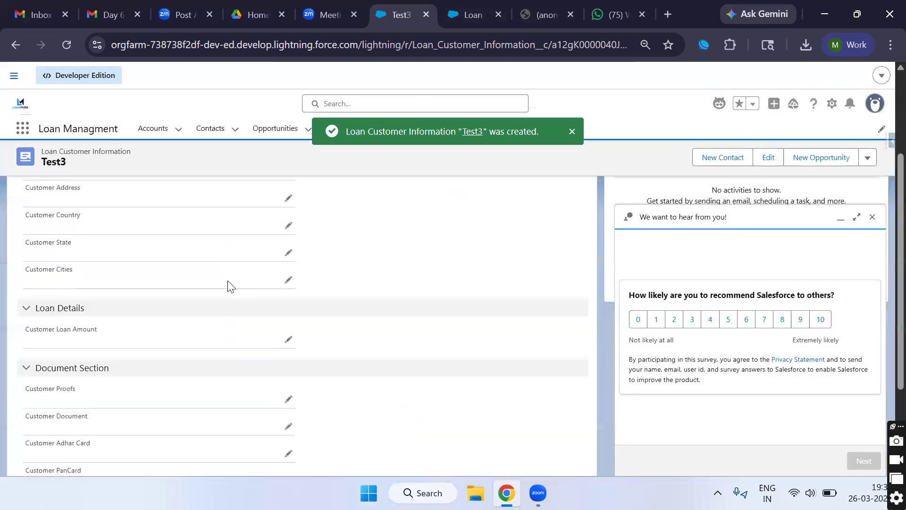
pyautogui.click(288, 299)
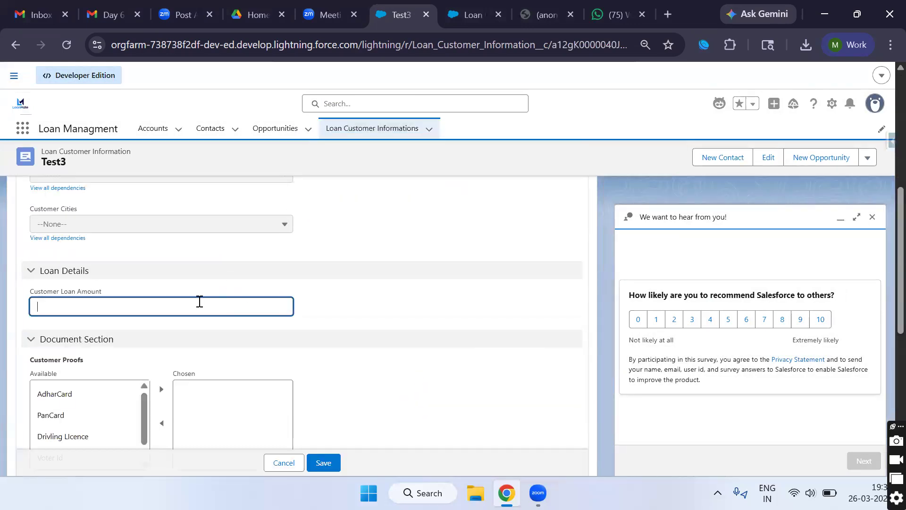
pyautogui.write('0')
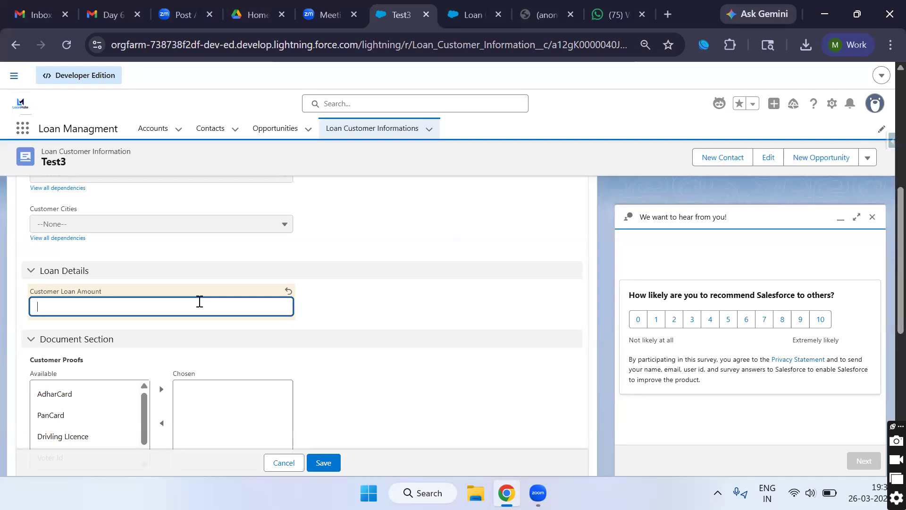
pyautogui.write('4344')
pyautogui.scroll(-1, 264, 340)
pyautogui.rightClick(309, 363)
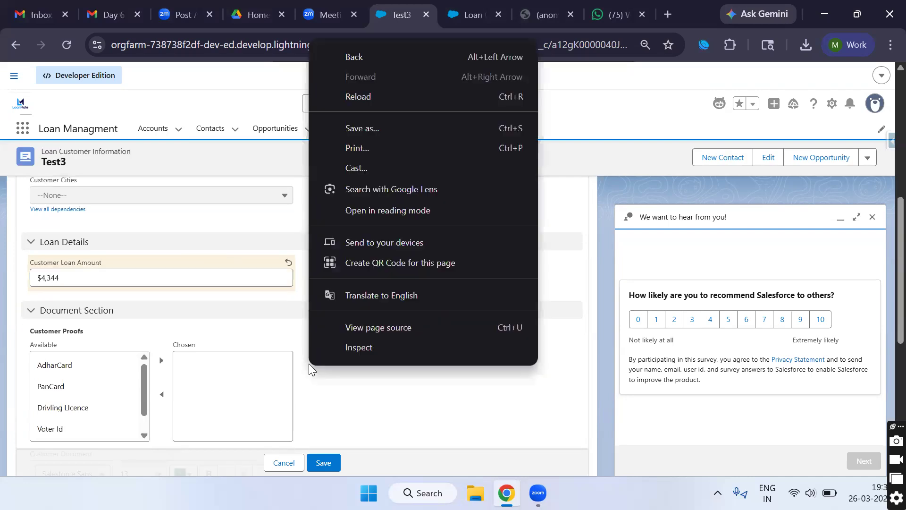
pyautogui.click(282, 353)
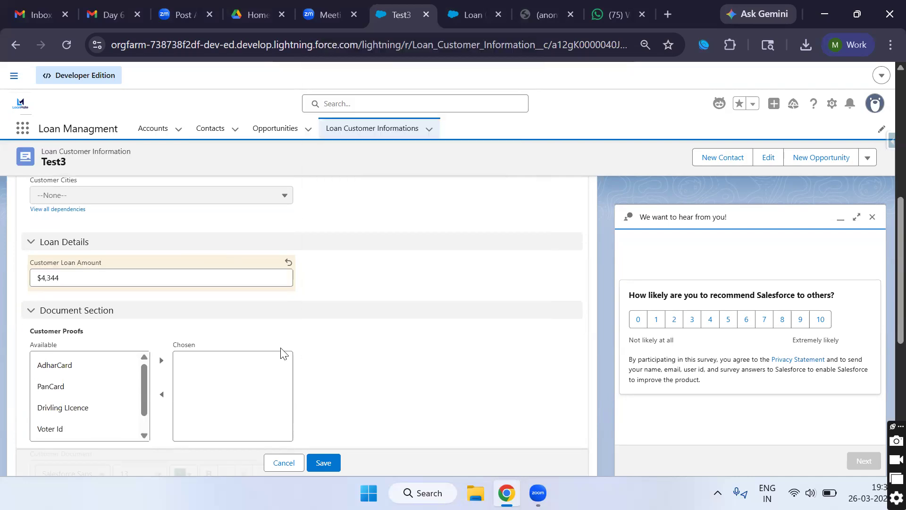
# Step: Clear the loan amount again and bring up the Setup menu
pyautogui.click(193, 282)
pyautogui.press('BackSpace')
pyautogui.press('BackSpace')
pyautogui.press('BackSpace')
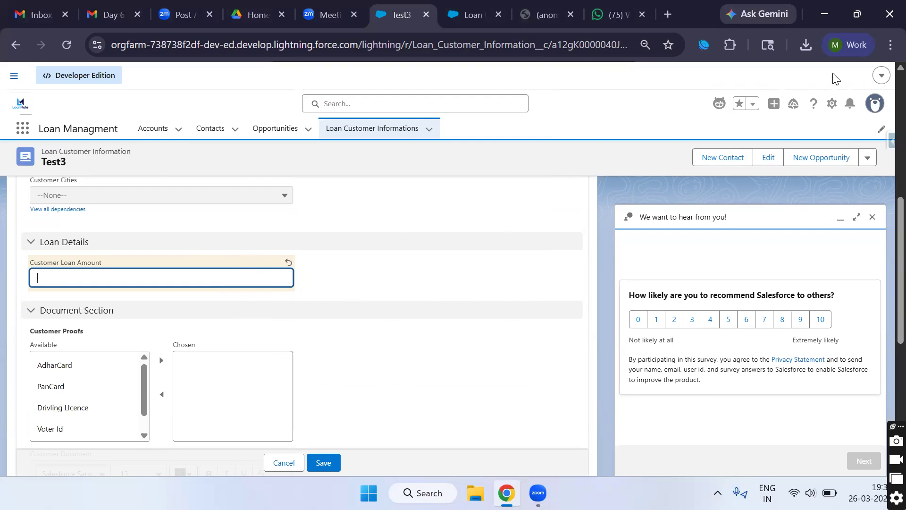
pyautogui.click(833, 105)
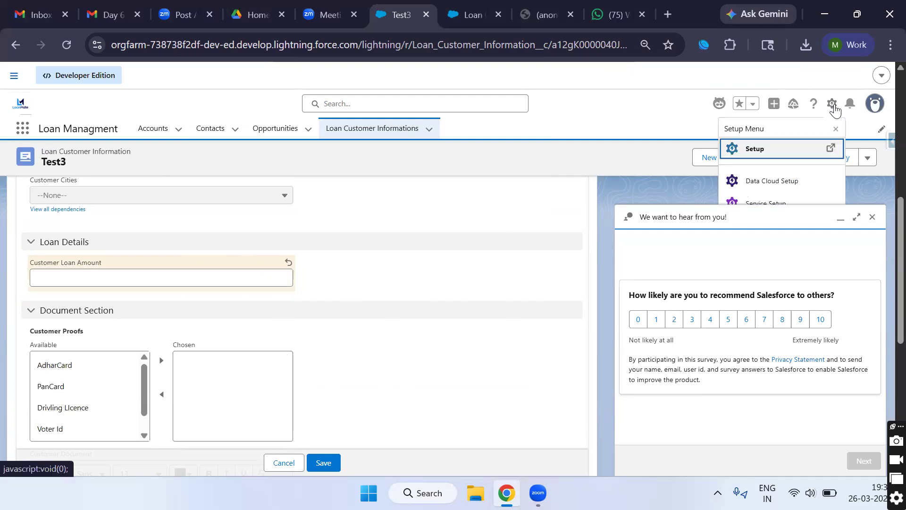
# Step: In Setup's Object Manager, find 'loan' and open Loan Customer Information's Validation Rules
pyautogui.click(766, 149)
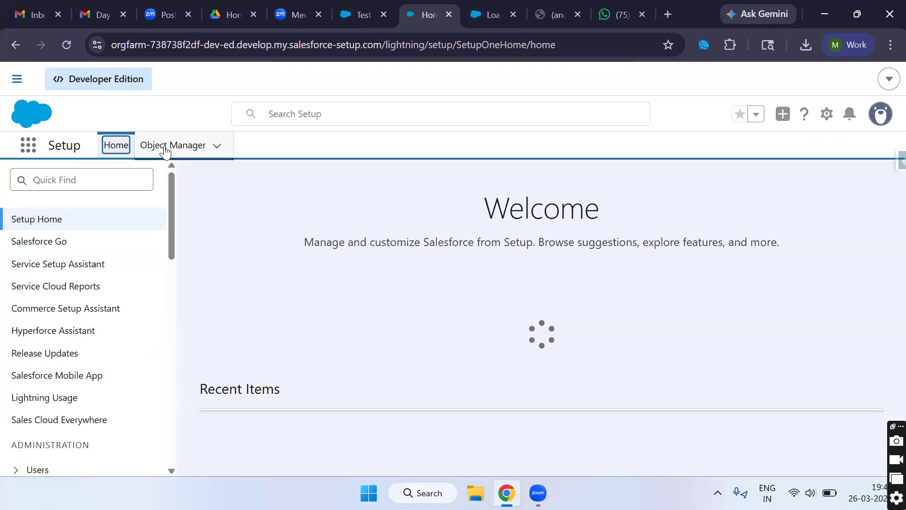
pyautogui.click(165, 149)
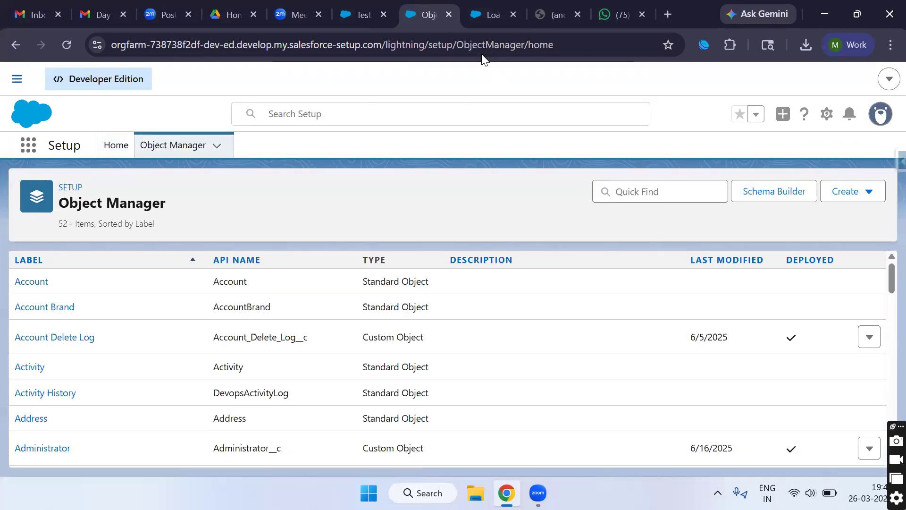
pyautogui.click(611, 191)
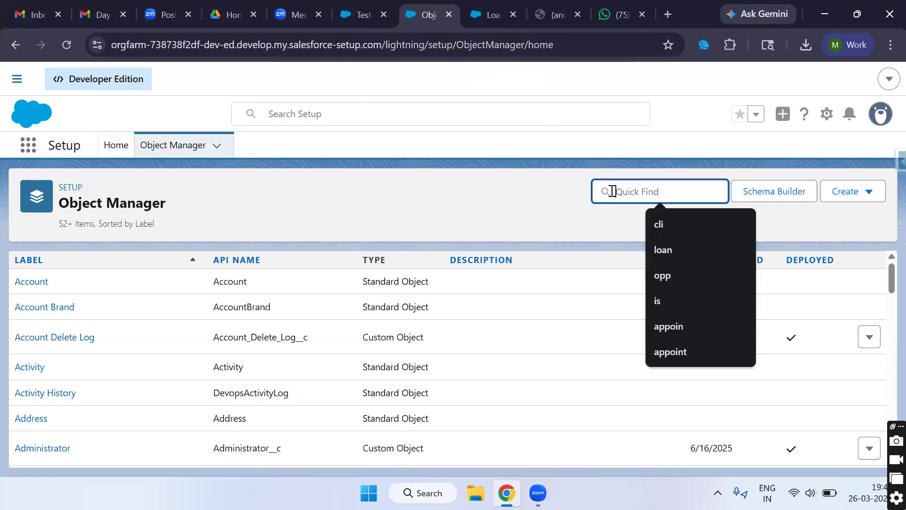
pyautogui.write('loan')
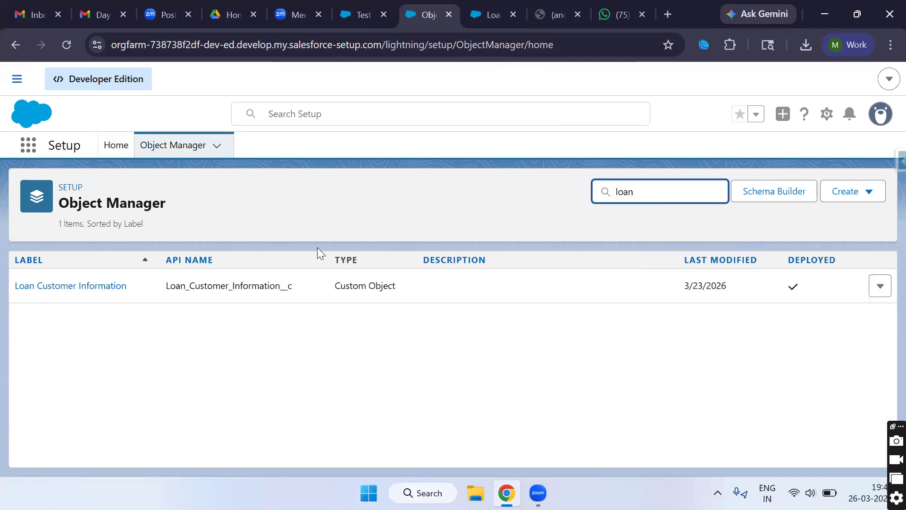
pyautogui.click(104, 289)
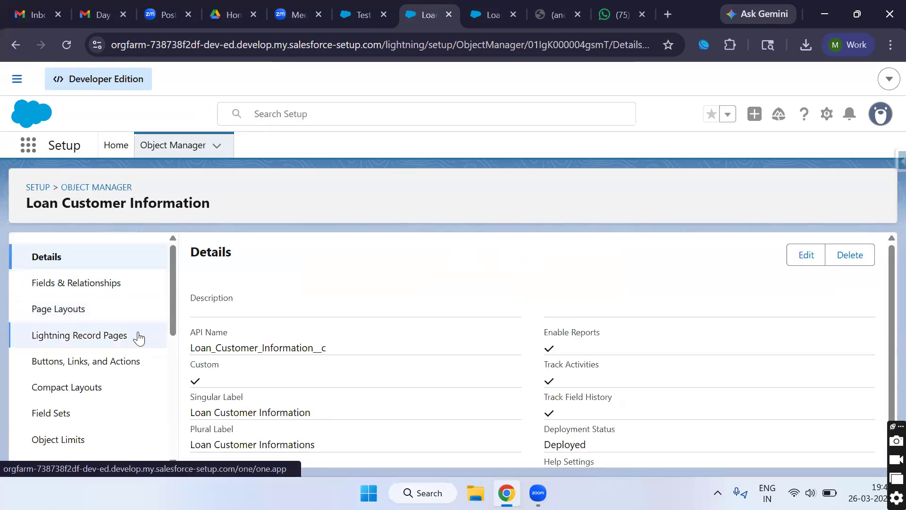
pyautogui.scroll(-4, 138, 339)
pyautogui.scroll(-3, 139, 339)
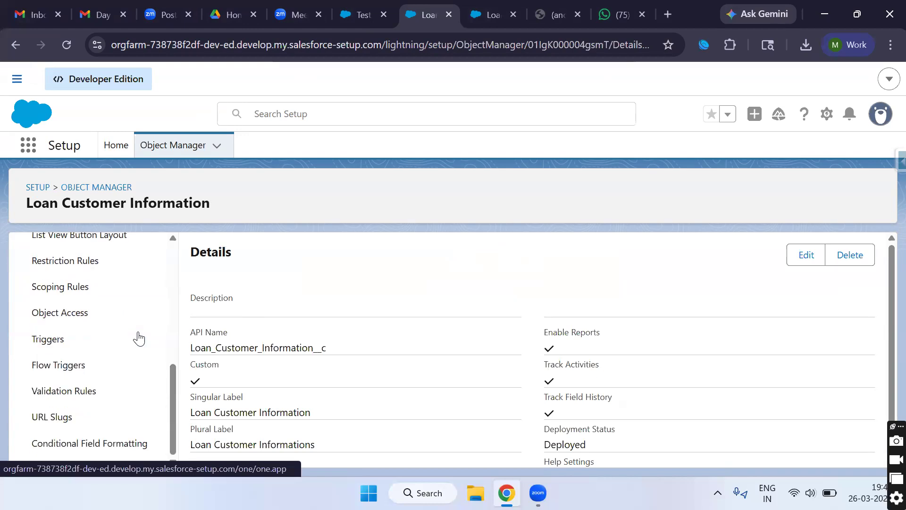
pyautogui.click(88, 393)
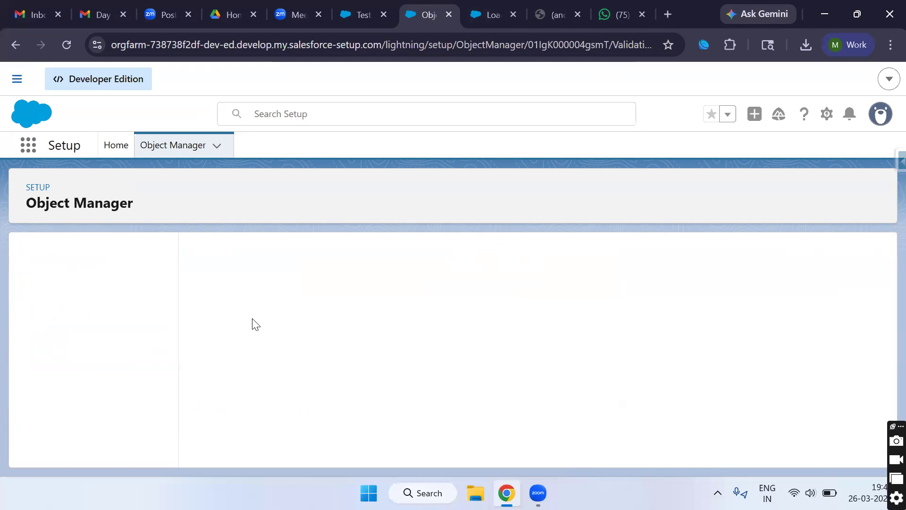
# Step: Start a new validation rule, briefly checking Test3's Customer Loan Amount field in the other tab
pyautogui.click(868, 259)
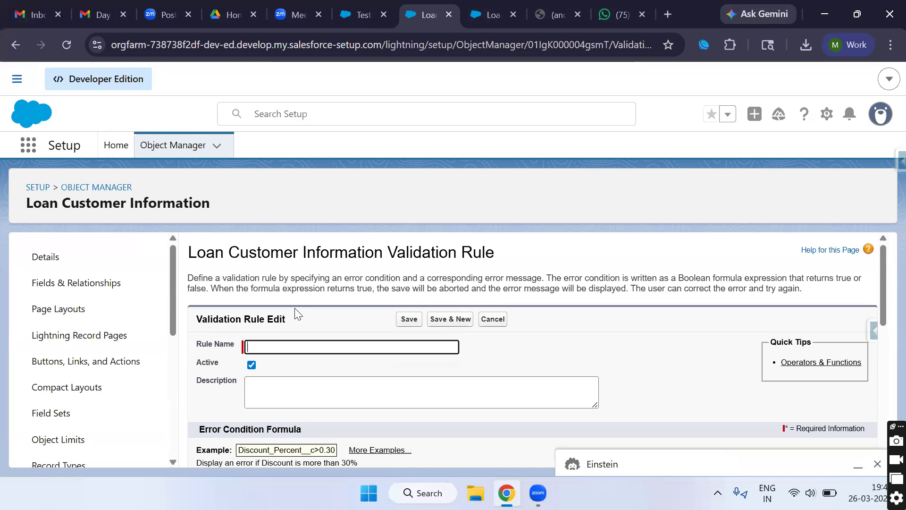
pyautogui.click(371, 15)
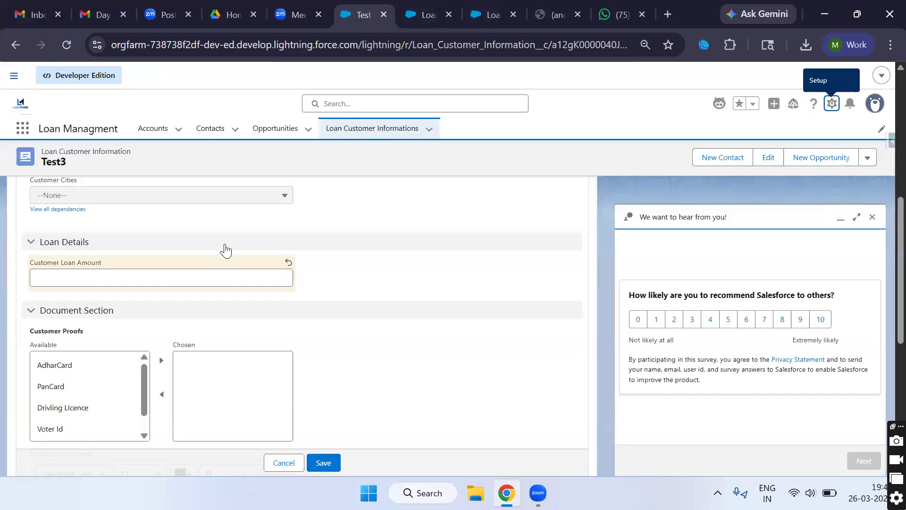
pyautogui.click(91, 277)
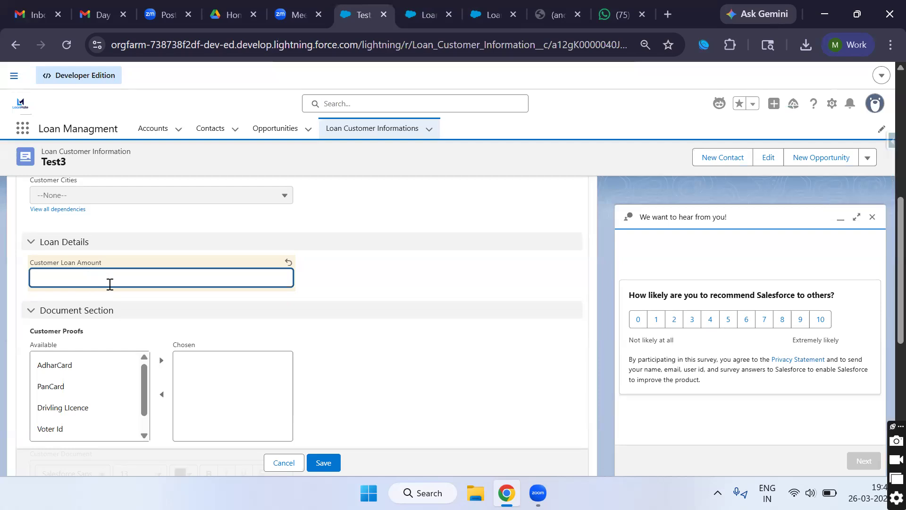
pyautogui.click(412, 22)
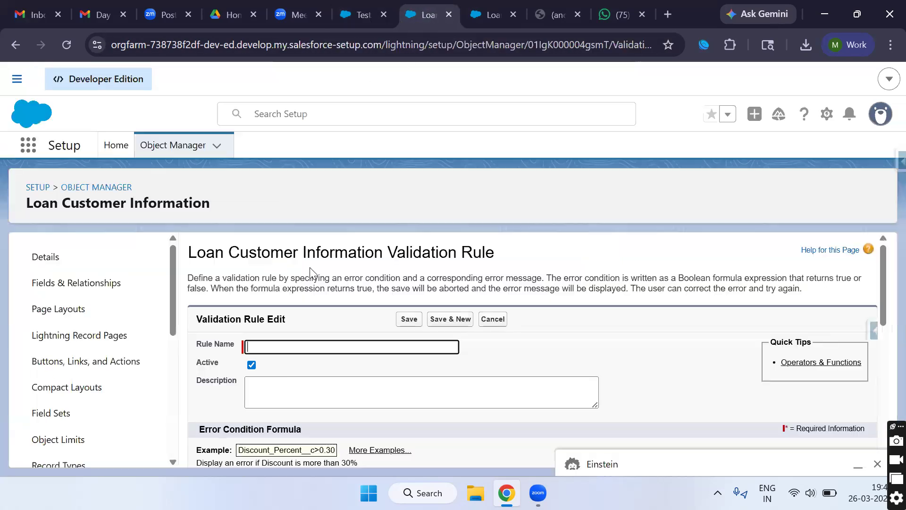
# Step: Enter the rule name 'Loan Amount Greather Than Zero', converting it to Loan_Amount_Greather_Than_Zero
pyautogui.click(279, 348)
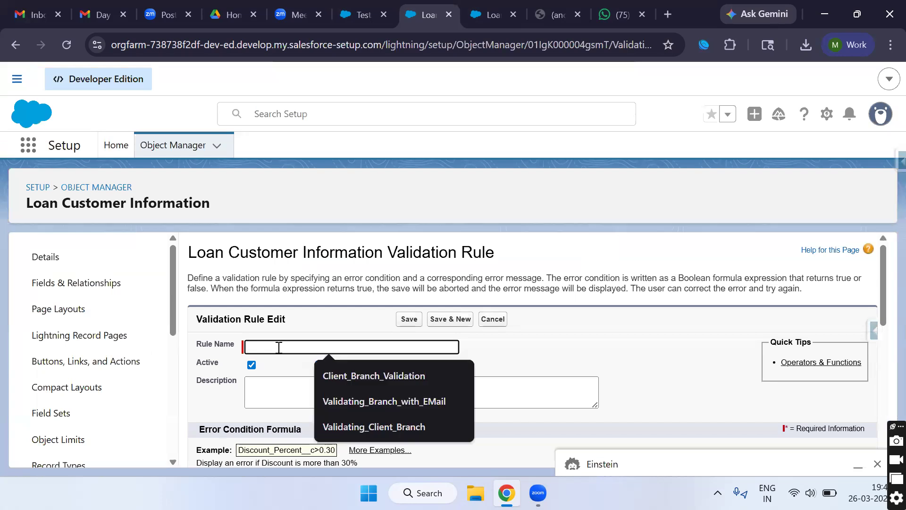
pyautogui.write('Loan Amount ')
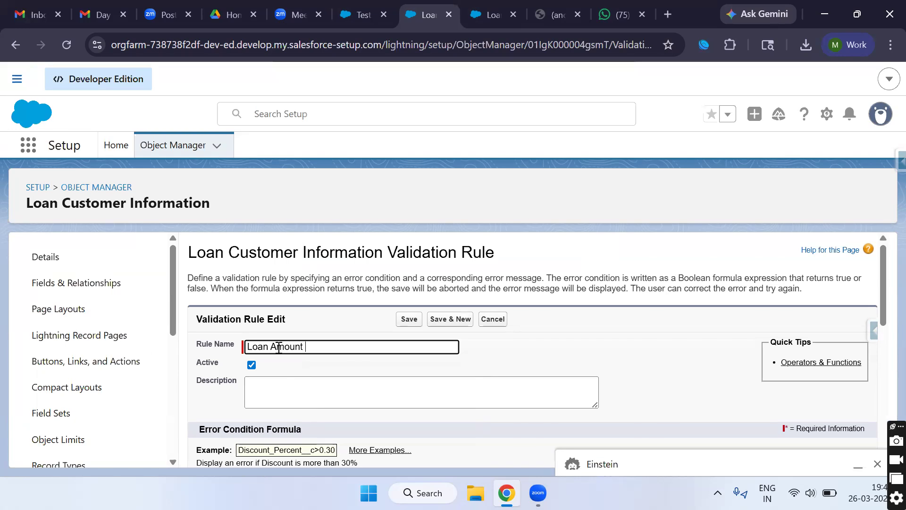
pyautogui.write('Greather Than Zero')
pyautogui.click(500, 348)
pyautogui.doubleClick(298, 347)
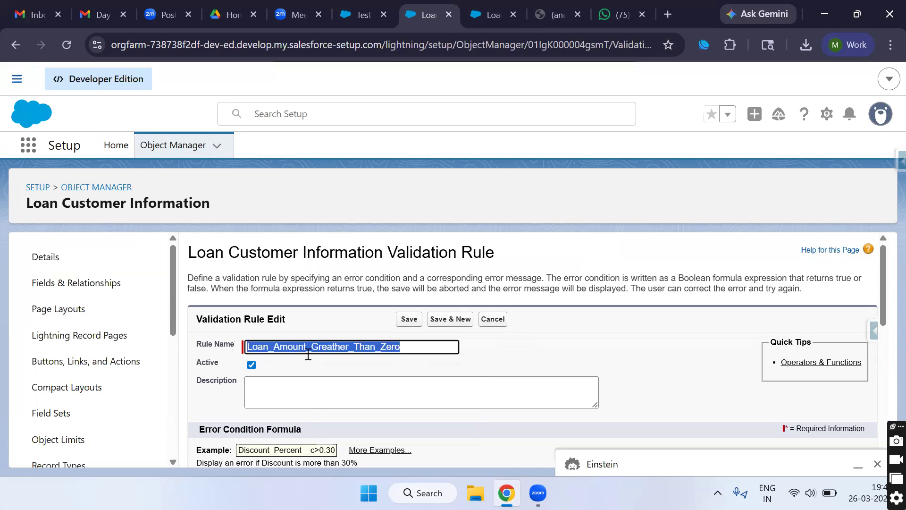
pyautogui.click(335, 348)
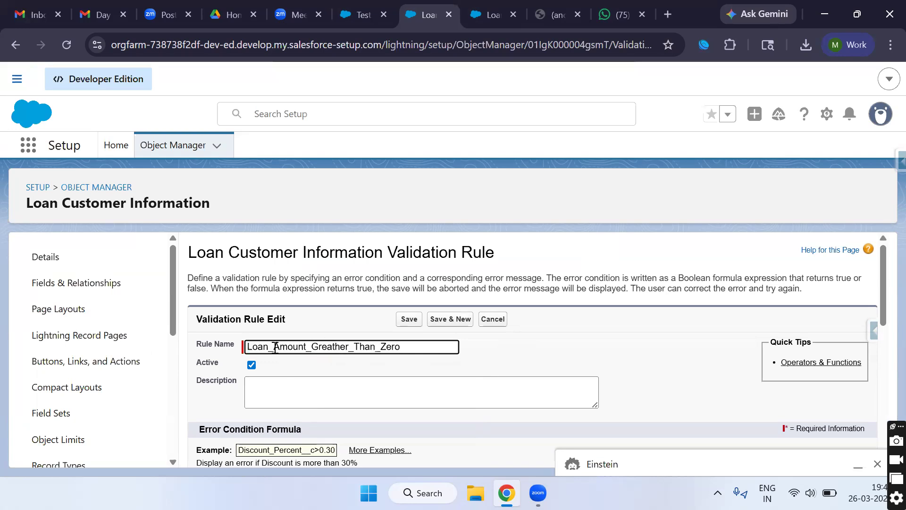
# Step: Inspect the Loan_Amount_Greather_Than_Zero name text, leaving it unchanged
pyautogui.click(349, 347)
pyautogui.scroll(-2, 368, 352)
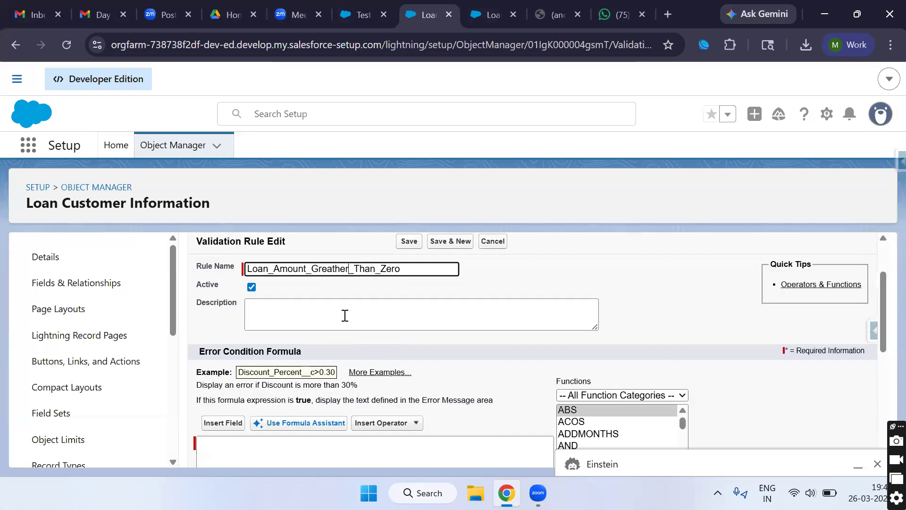
pyautogui.doubleClick(321, 269)
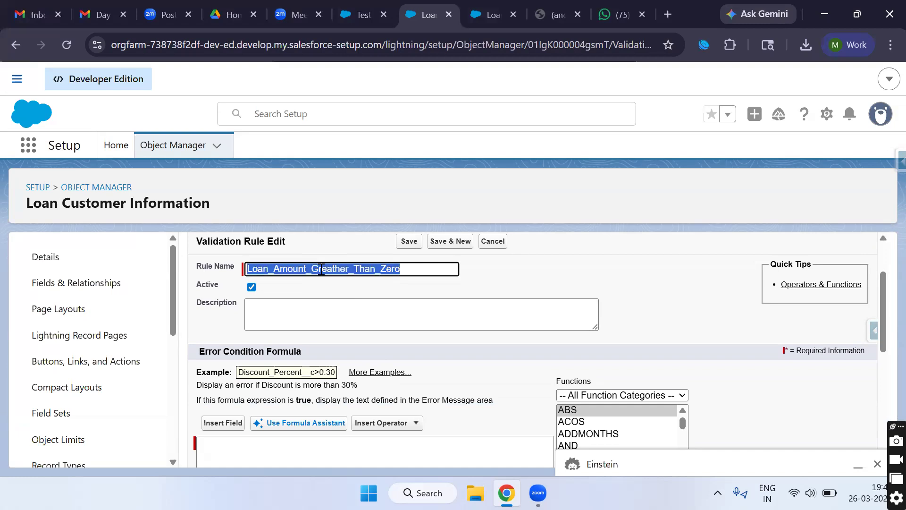
pyautogui.click(336, 273)
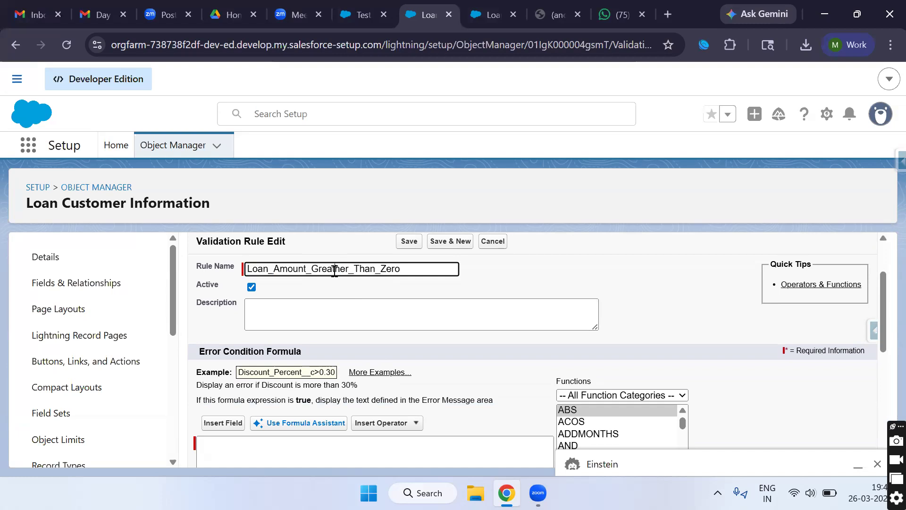
pyautogui.doubleClick(334, 272)
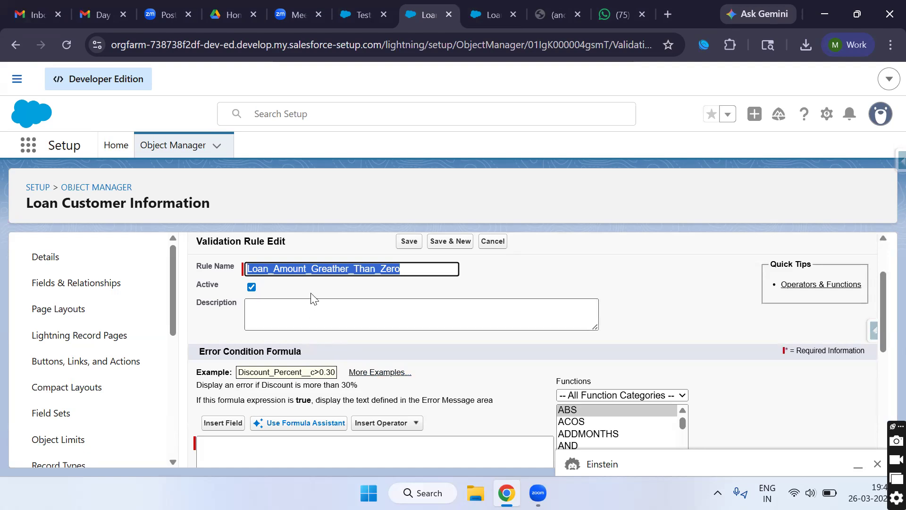
pyautogui.click(310, 270)
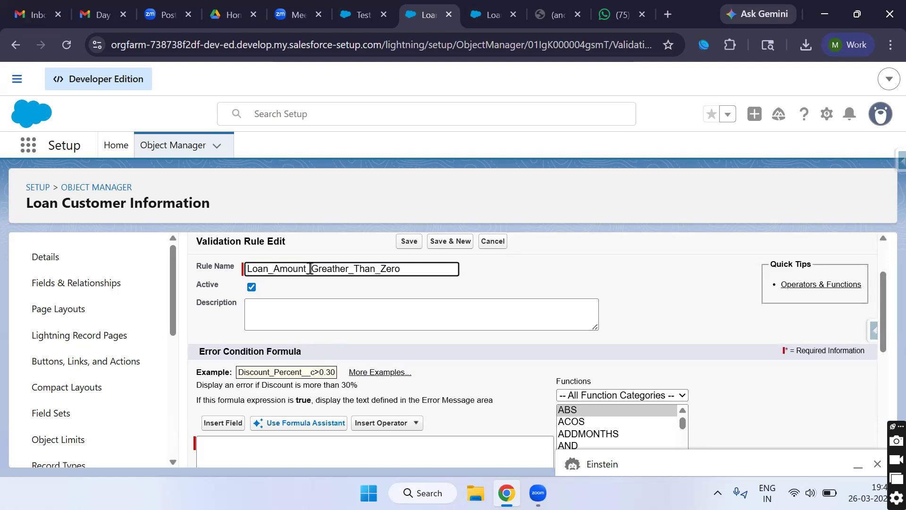
pyautogui.doubleClick(310, 269)
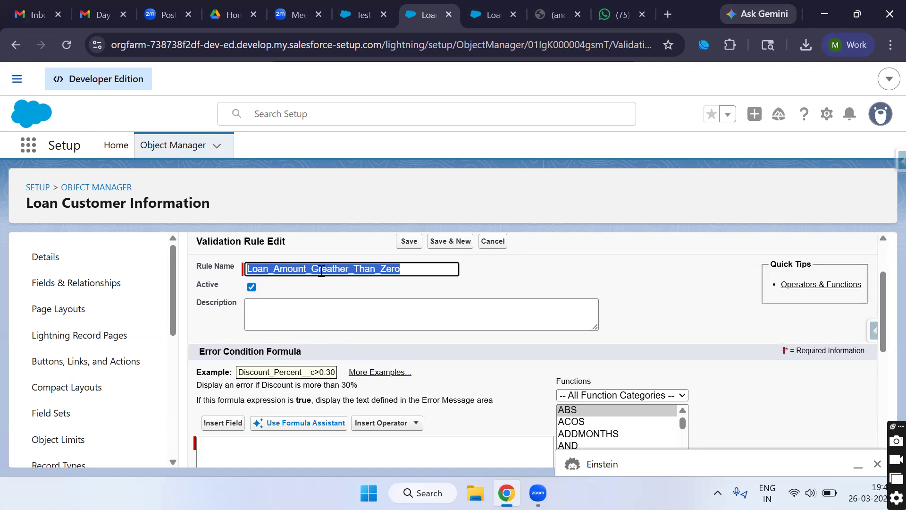
pyautogui.click(316, 290)
pyautogui.scroll(-3, 320, 292)
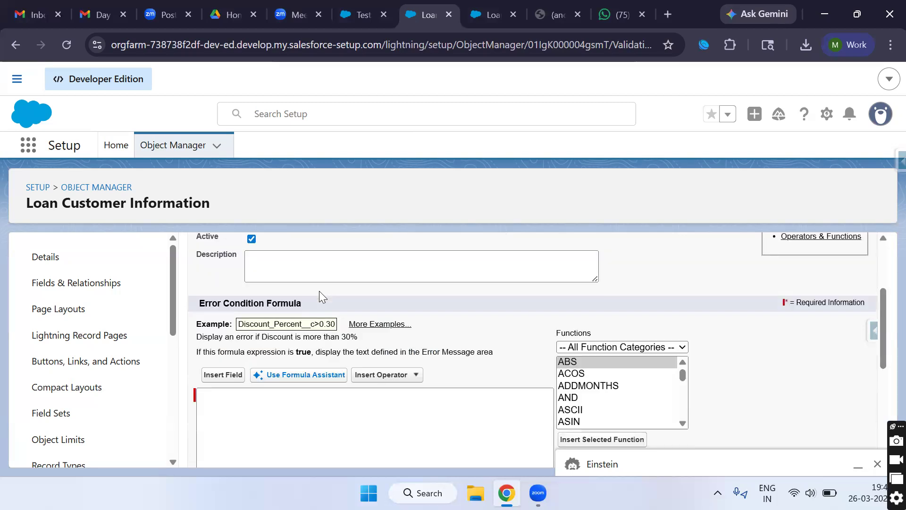
# Step: Place the cursor in the Error Condition Formula, then return to Test3's edit form
pyautogui.click(298, 315)
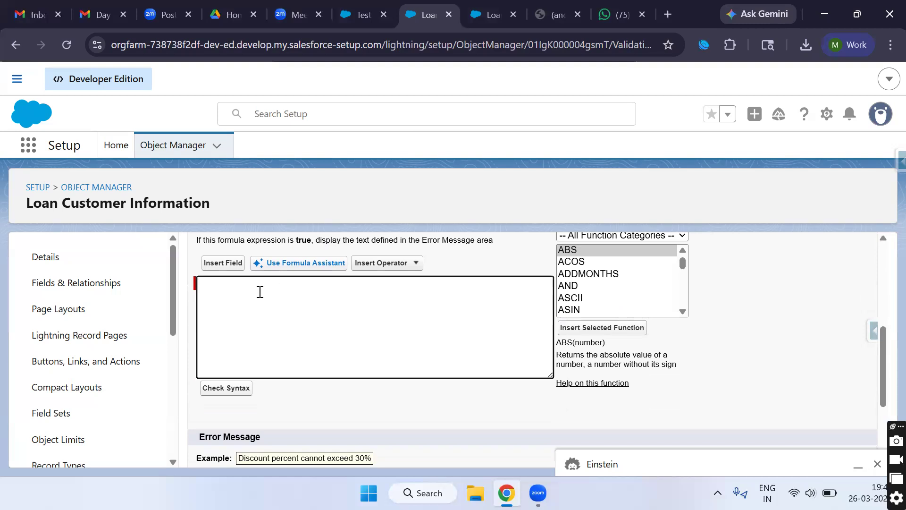
pyautogui.click(364, 17)
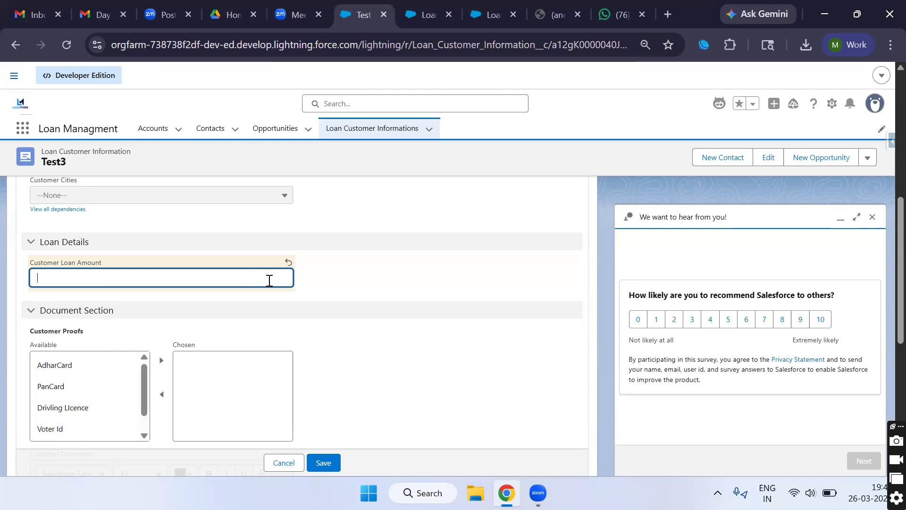
# Step: Try 3422542 and 0 in Test3's Customer Loan Amount, clearing both, then return to the empty formula box
pyautogui.write('3422542')
pyautogui.press('BackSpace')
pyautogui.press('BackSpace')
pyautogui.press('BackSpace')
pyautogui.press('BackSpace')
pyautogui.press('BackSpace')
pyautogui.press('BackSpace')
pyautogui.press('BackSpace')
pyautogui.click(422, 5)
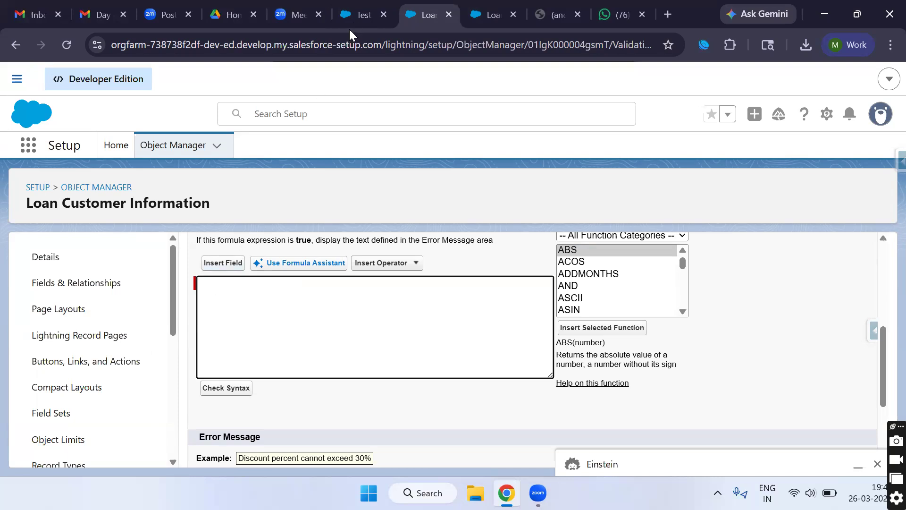
pyautogui.click(356, 13)
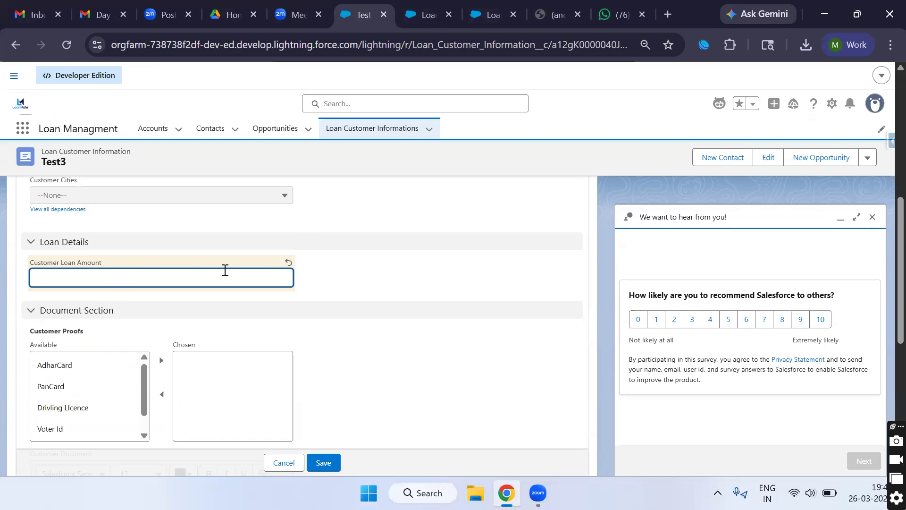
pyautogui.write('0')
pyautogui.press('BackSpace')
pyautogui.click(427, 14)
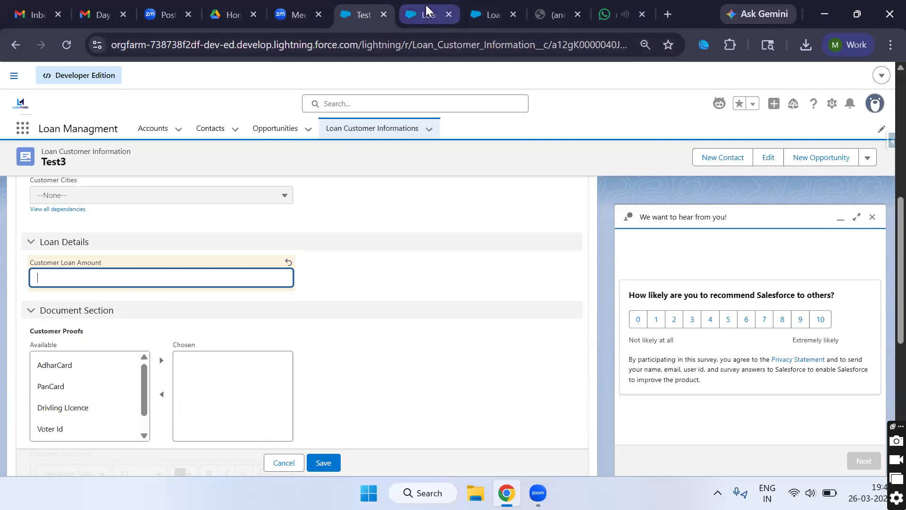
pyautogui.click(228, 284)
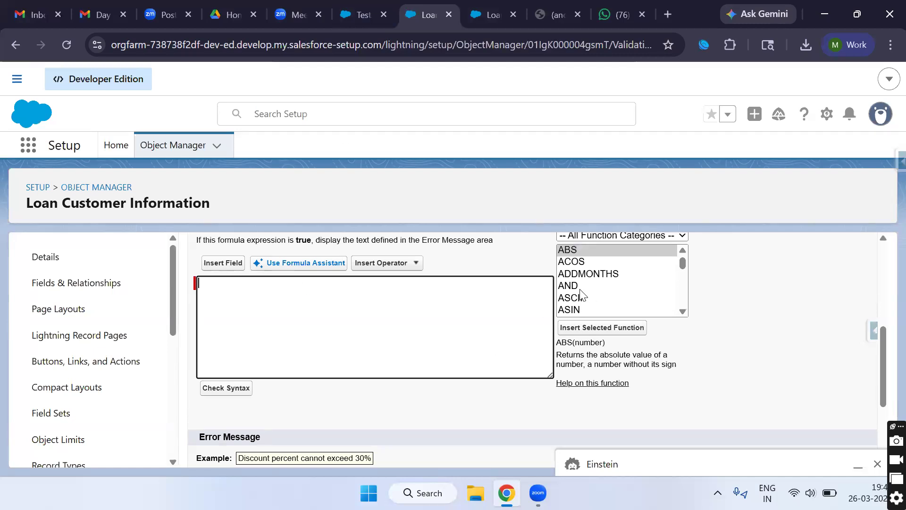
# Step: Insert the OR function into the formula and delete its logical1, logical2 placeholder arguments
pyautogui.scroll(-4, 583, 290)
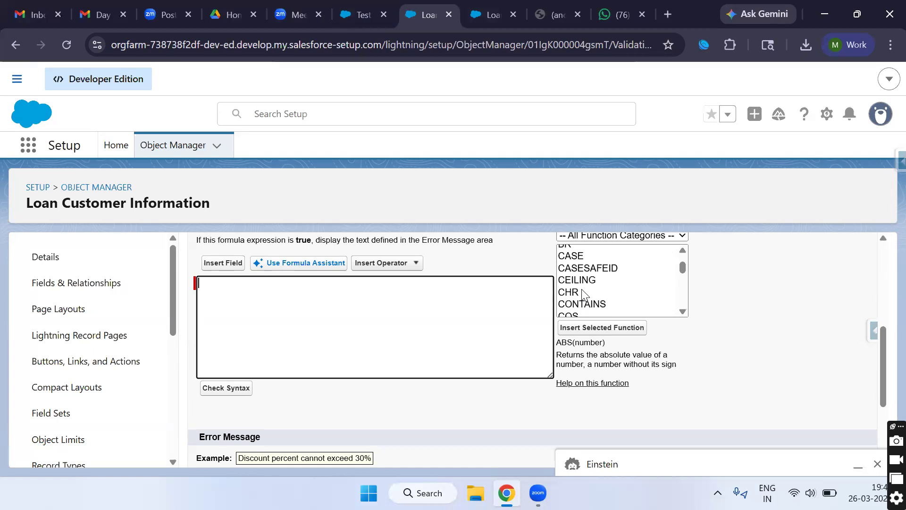
pyautogui.scroll(2, 581, 289)
pyautogui.scroll(-6, 582, 290)
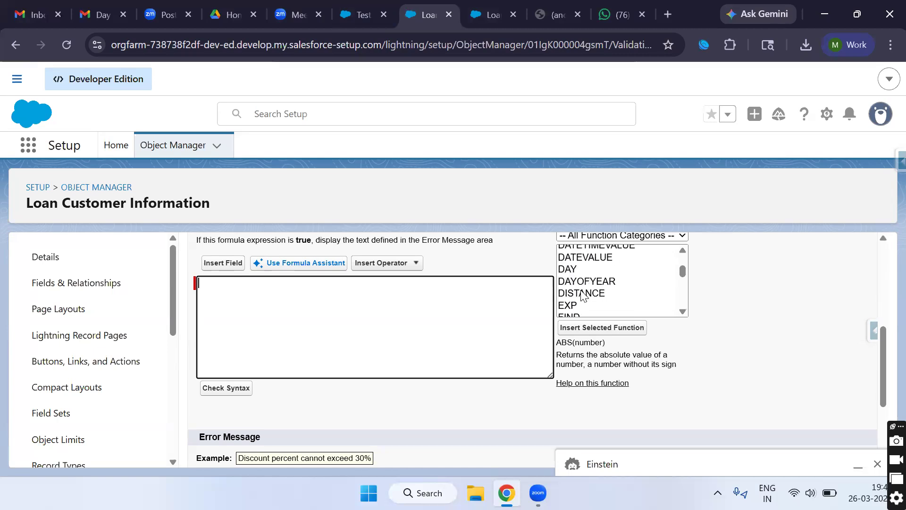
pyautogui.scroll(-7, 583, 295)
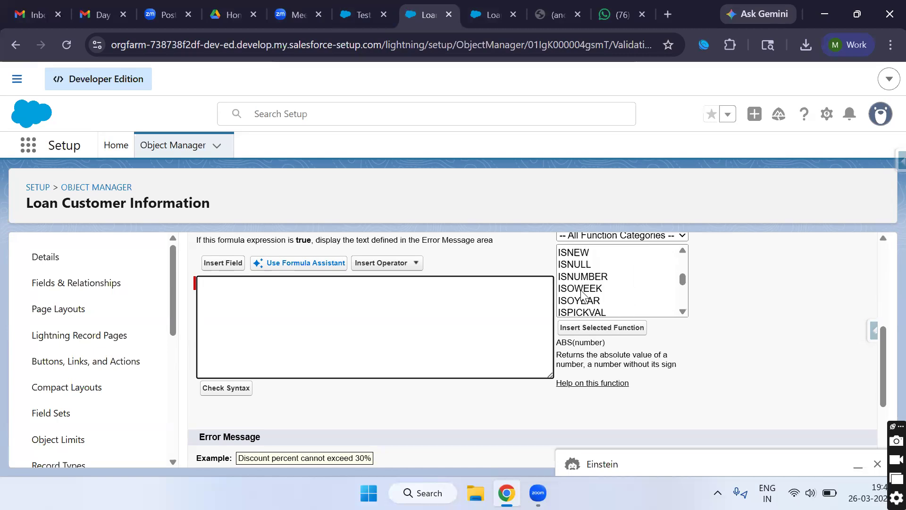
pyautogui.scroll(-6, 584, 296)
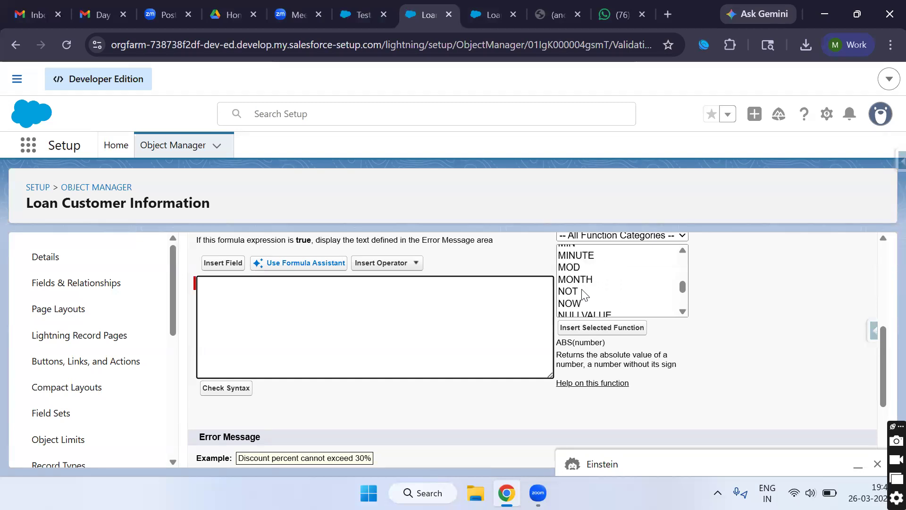
pyautogui.scroll(-3, 584, 295)
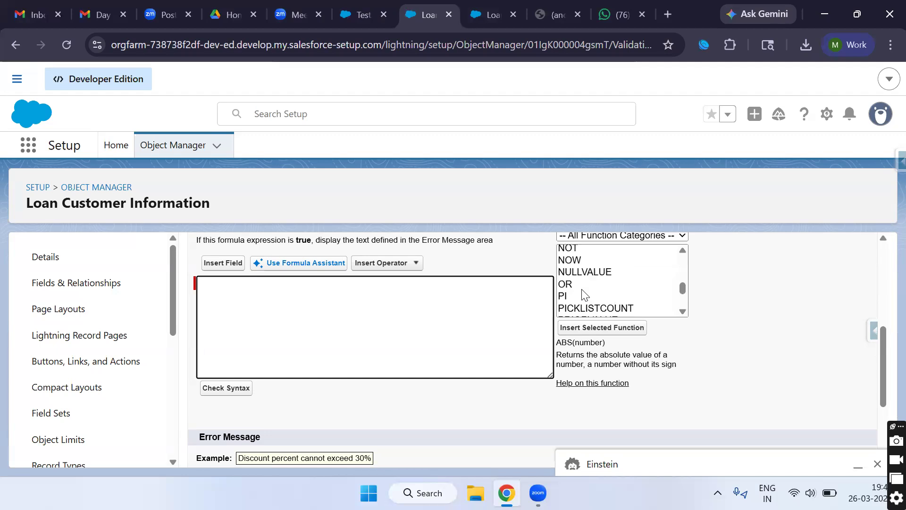
pyautogui.click(570, 259)
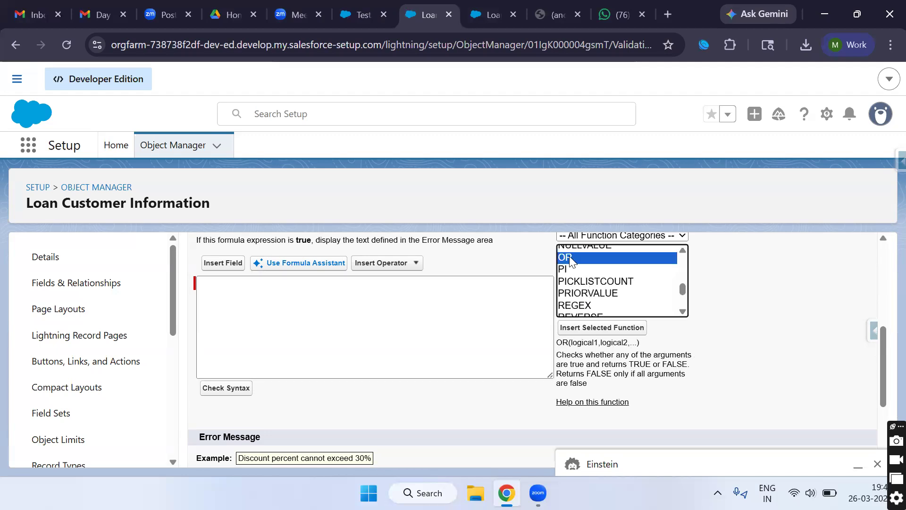
pyautogui.click(580, 328)
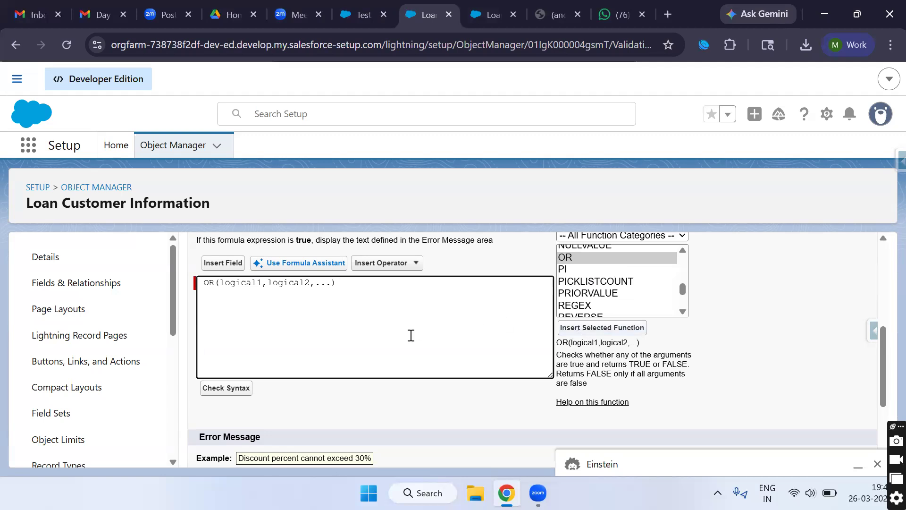
pyautogui.moveTo(331, 282); pyautogui.dragTo(220, 281)
pyautogui.press('BackSpace')
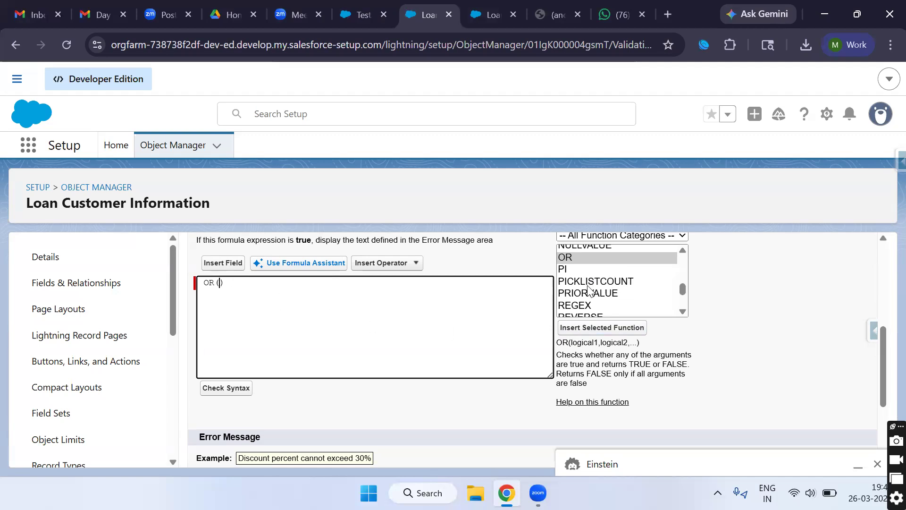
# Step: Select the ISBLANK function in the Functions list
pyautogui.scroll(-6, 589, 289)
pyautogui.scroll(-4, 589, 289)
pyautogui.scroll(3, 589, 290)
pyautogui.scroll(10, 586, 316)
pyautogui.scroll(6, 585, 317)
pyautogui.scroll(1, 587, 320)
pyautogui.scroll(1, 584, 313)
pyautogui.scroll(2, 584, 313)
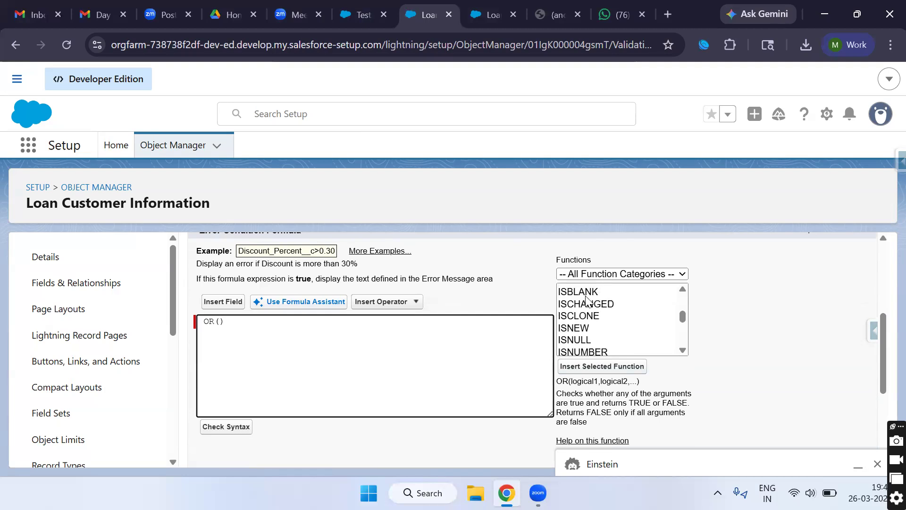
pyautogui.click(588, 292)
# Step: Insert ISBLANK into the OR and replace its placeholder with Customer_Loan_Amount__c
pyautogui.click(601, 367)
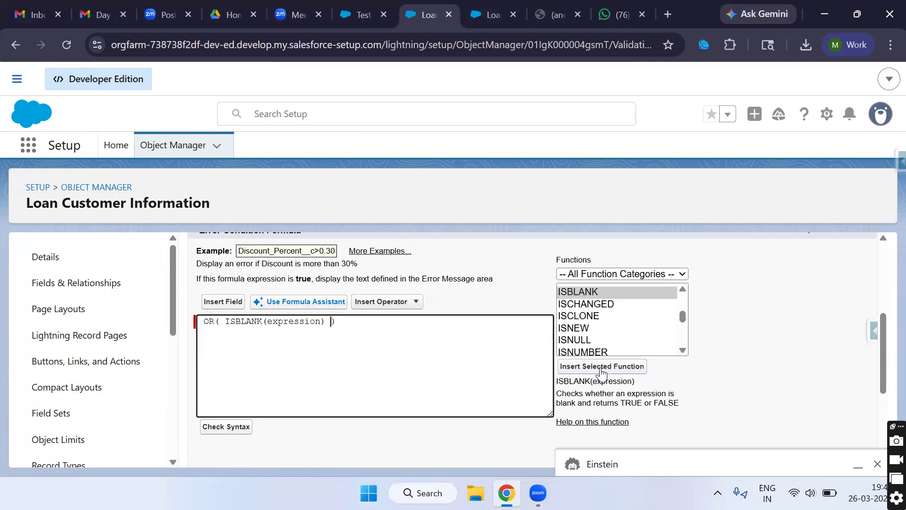
pyautogui.doubleClick(252, 324)
pyautogui.click(280, 324)
pyautogui.doubleClick(281, 324)
pyautogui.click(231, 302)
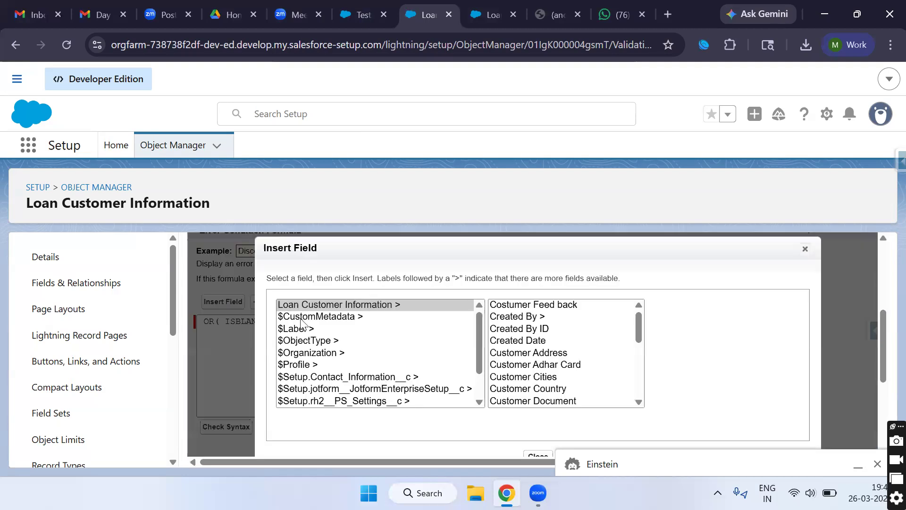
pyautogui.click(806, 249)
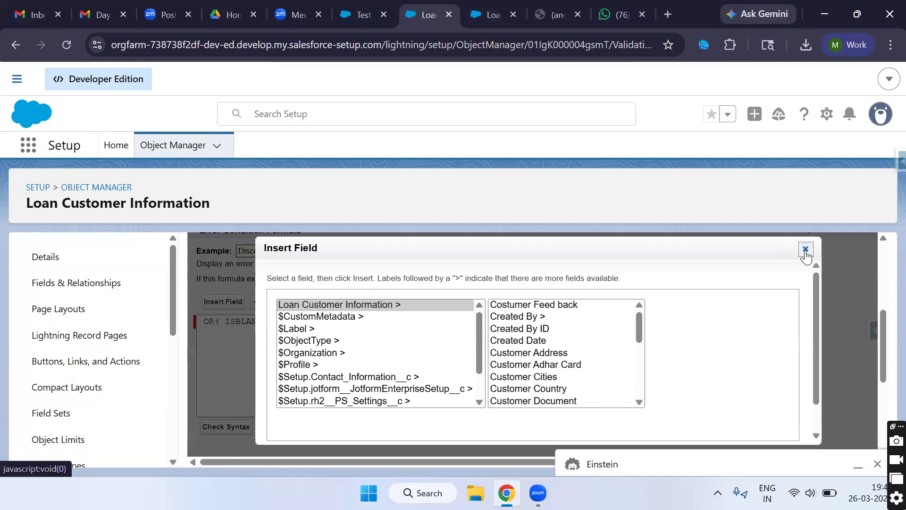
pyautogui.doubleClick(298, 321)
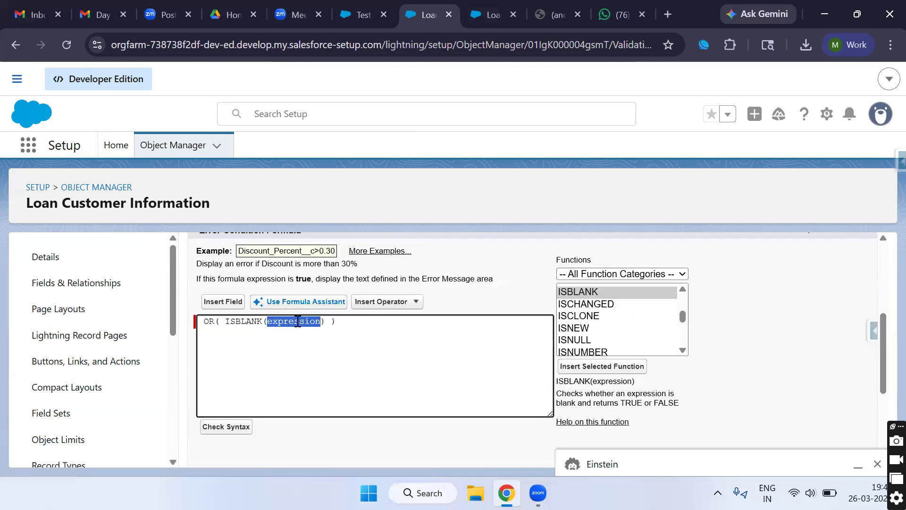
pyautogui.press('BackSpace')
pyautogui.click(226, 302)
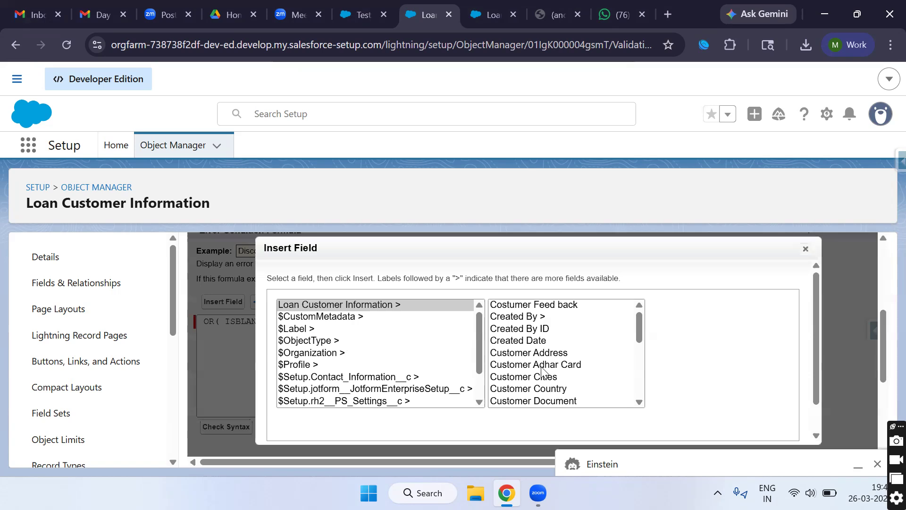
pyautogui.scroll(-4, 543, 369)
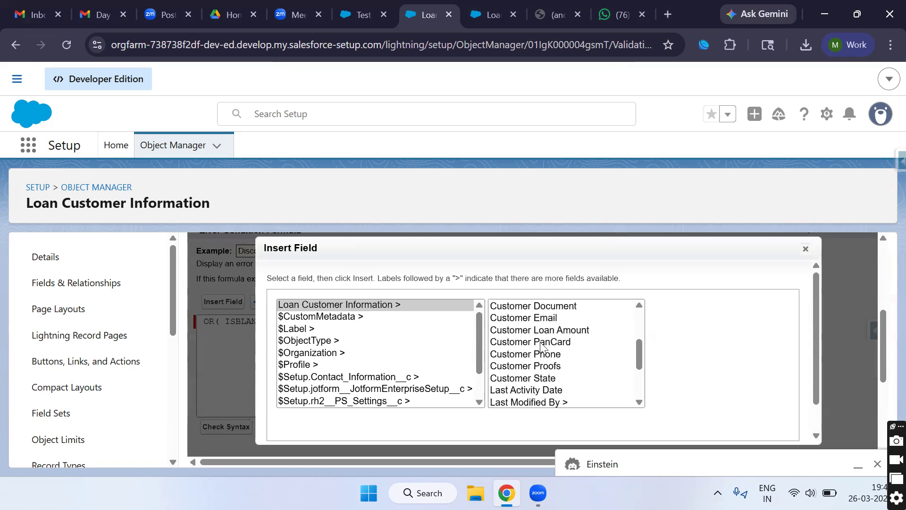
pyautogui.click(542, 333)
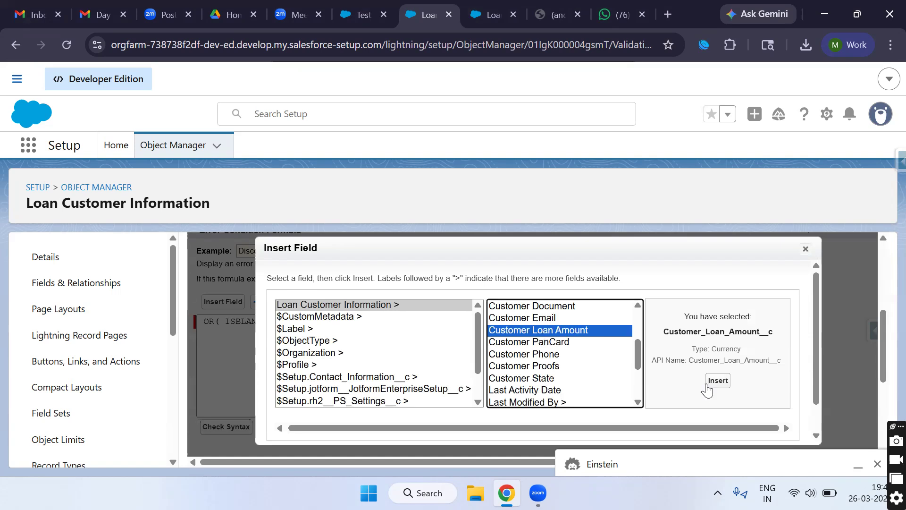
pyautogui.click(719, 381)
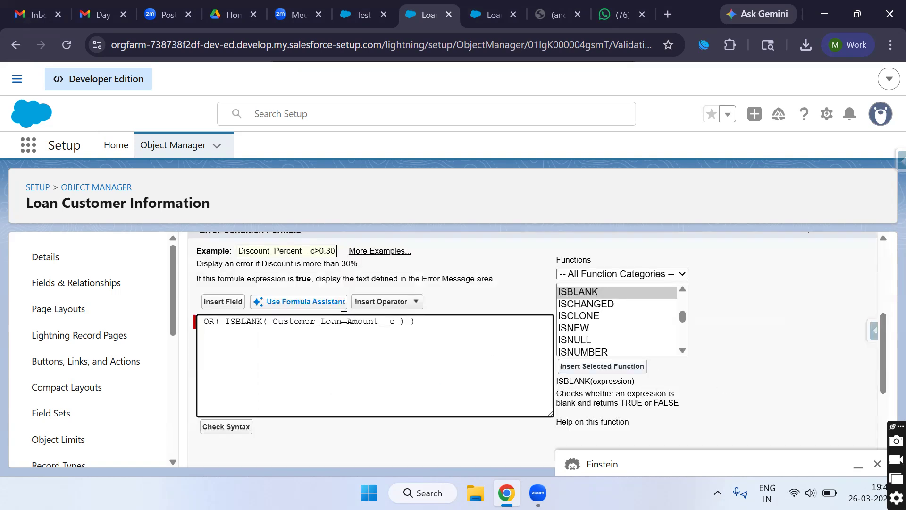
# Step: Add a comma and Customer_Loan_Amount__c as OR's second argument
pyautogui.doubleClick(344, 318)
pyautogui.click(391, 321)
pyautogui.moveTo(221, 321); pyautogui.dragTo(403, 319)
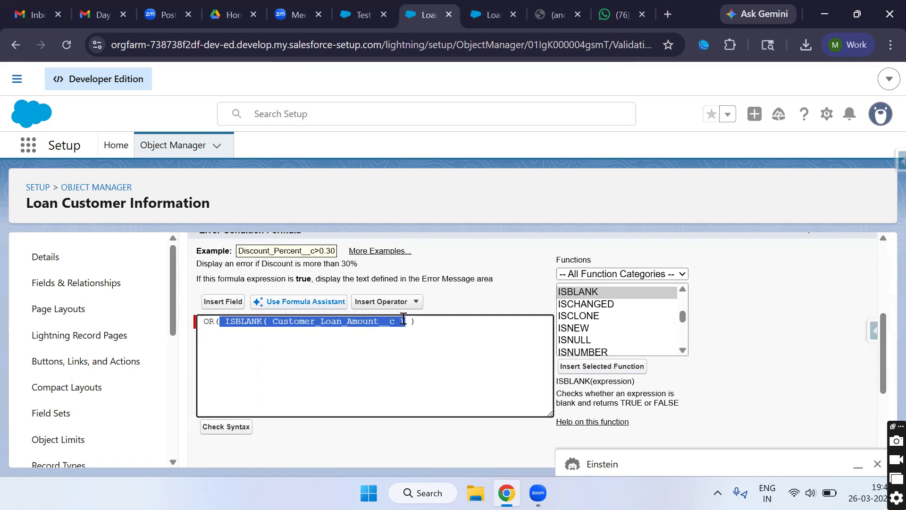
pyautogui.click(410, 321)
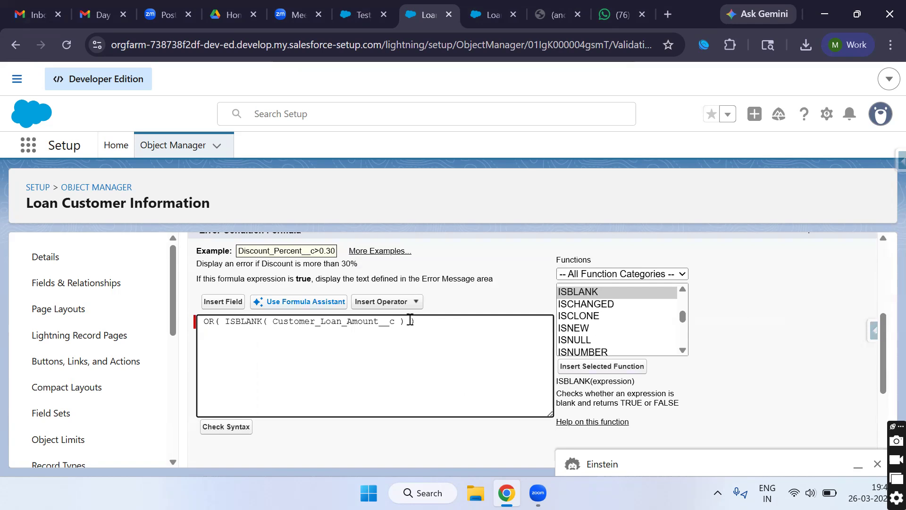
pyautogui.write(',')
pyautogui.click(223, 301)
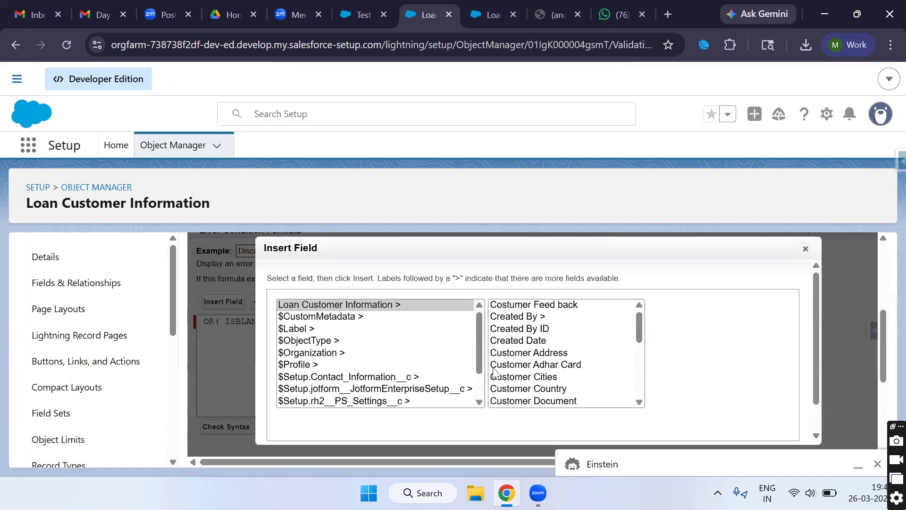
pyautogui.scroll(-2, 552, 349)
pyautogui.scroll(-3, 551, 349)
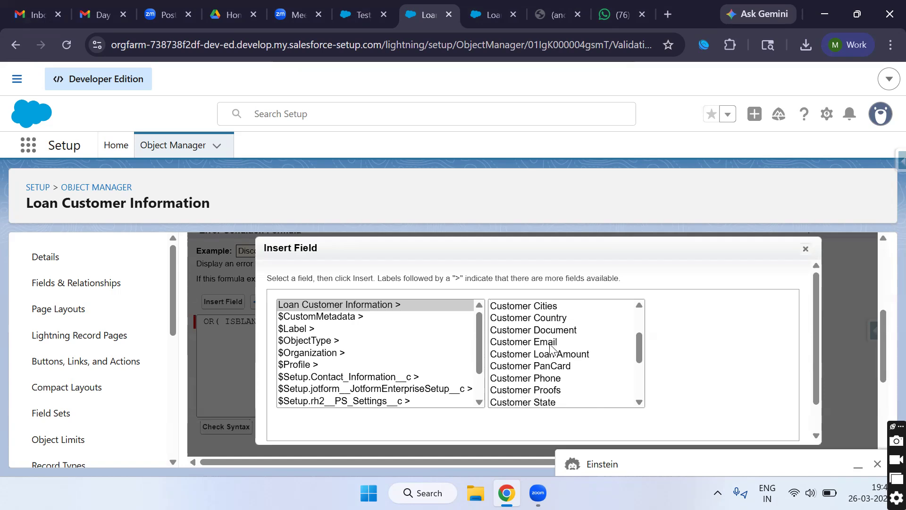
pyautogui.click(557, 330)
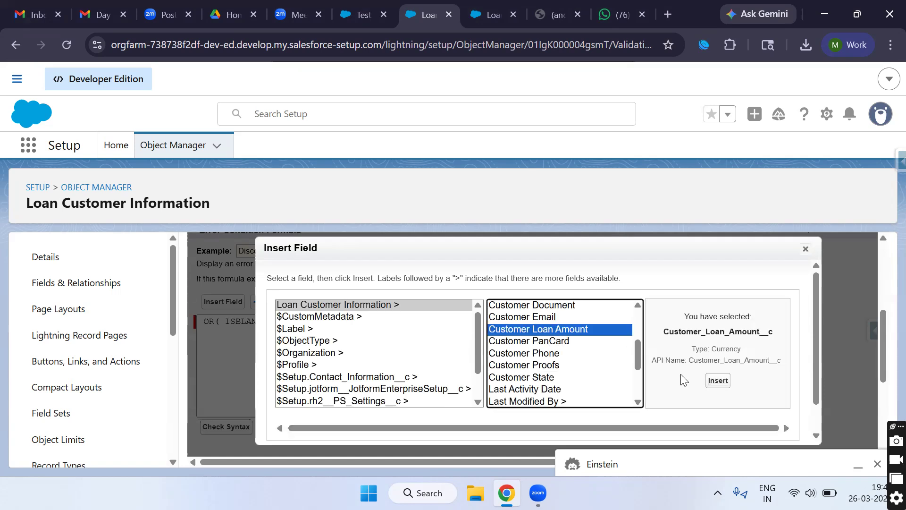
pyautogui.click(718, 381)
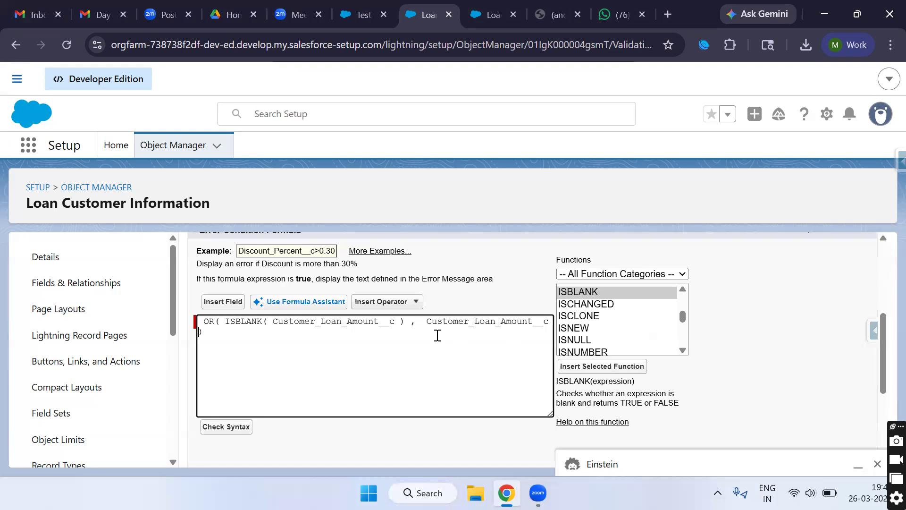
# Step: Complete the second condition as Customer_Loan_Amount__c <= 0 on its own line and check the syntax
pyautogui.write('<= 0')
pyautogui.click(427, 321)
pyautogui.press('Return')
pyautogui.click(202, 332)
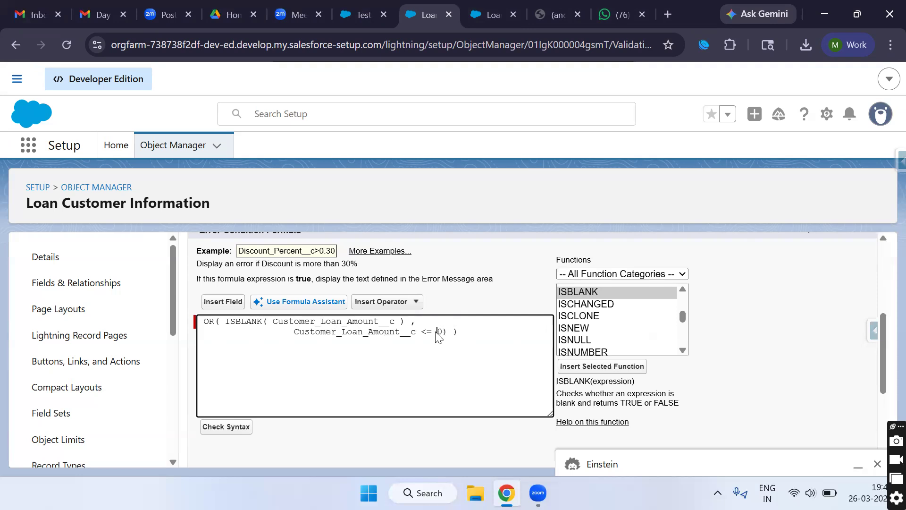
pyautogui.moveTo(431, 334); pyautogui.dragTo(424, 336)
pyautogui.doubleClick(324, 333)
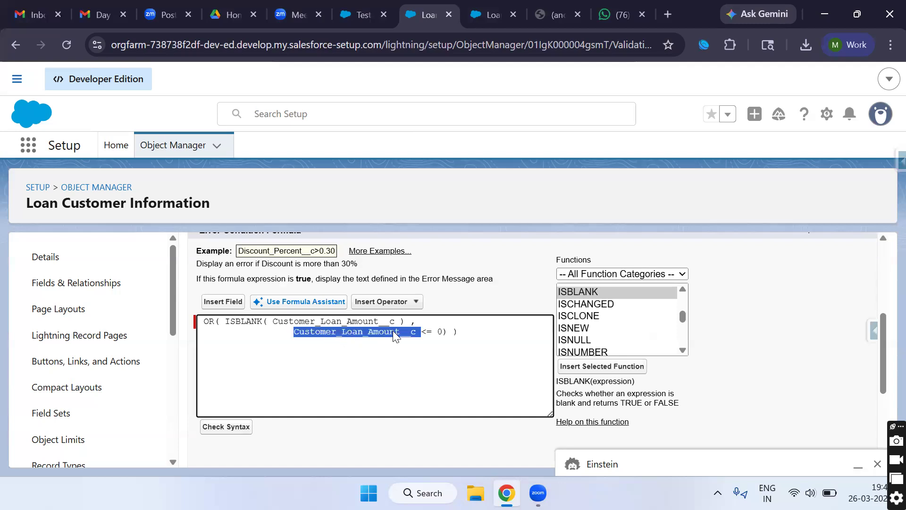
pyautogui.click(367, 341)
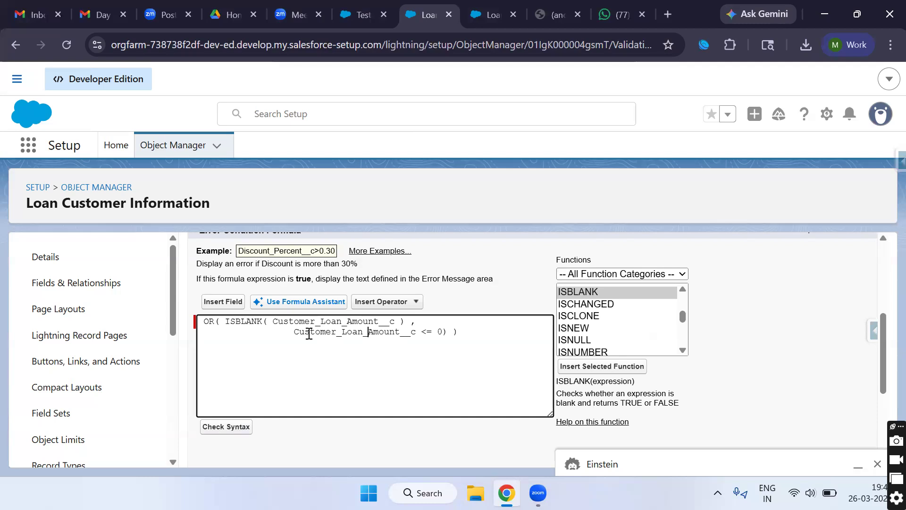
pyautogui.click(231, 429)
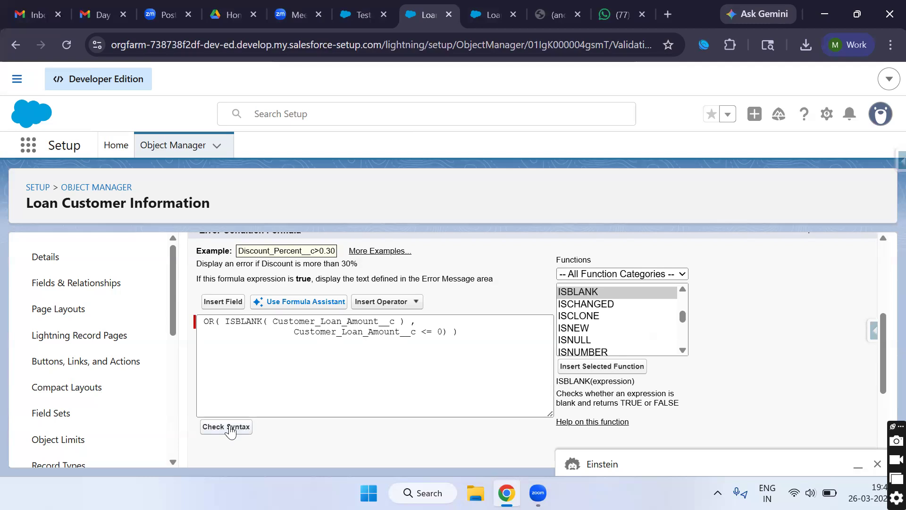
# Step: Fix the extra closing parenthesis and recheck the syntax until it reports No errors found
pyautogui.scroll(-4, 291, 389)
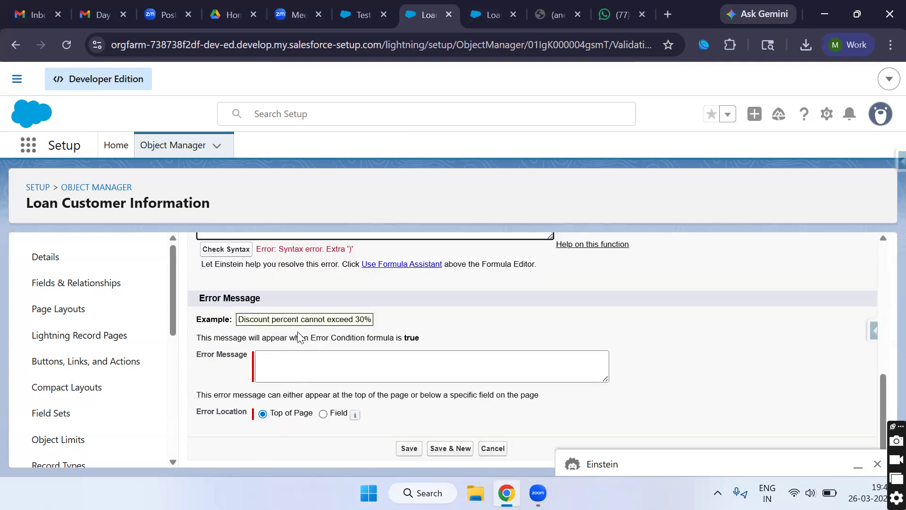
pyautogui.scroll(3, 299, 336)
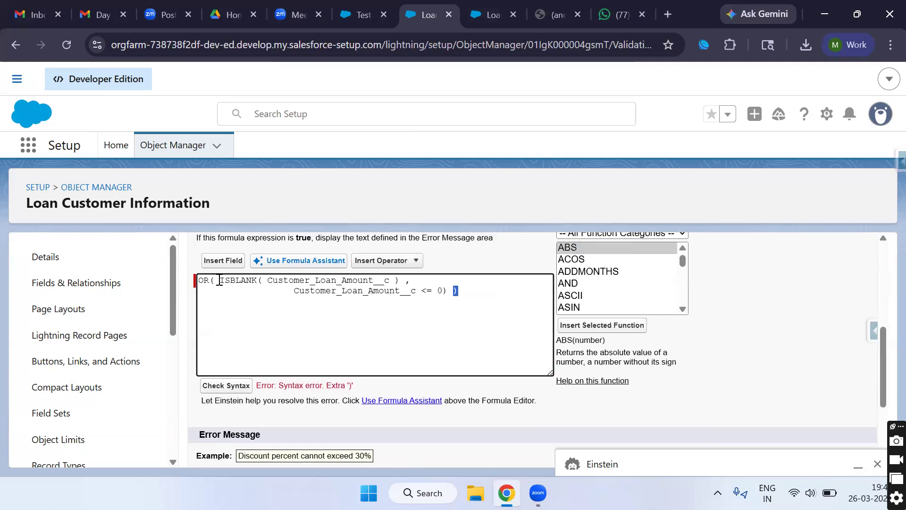
pyautogui.click(266, 283)
pyautogui.click(416, 292)
pyautogui.click(238, 387)
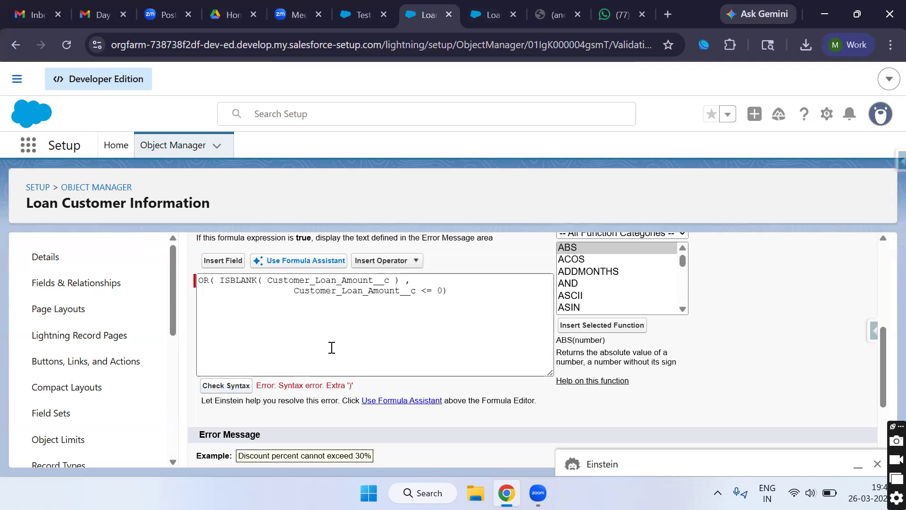
pyautogui.scroll(-5, 350, 347)
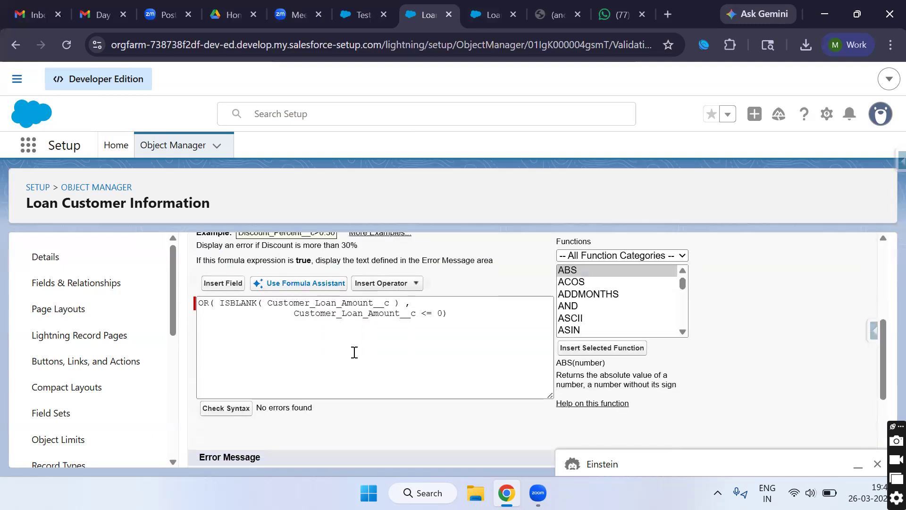
pyautogui.doubleClick(301, 359)
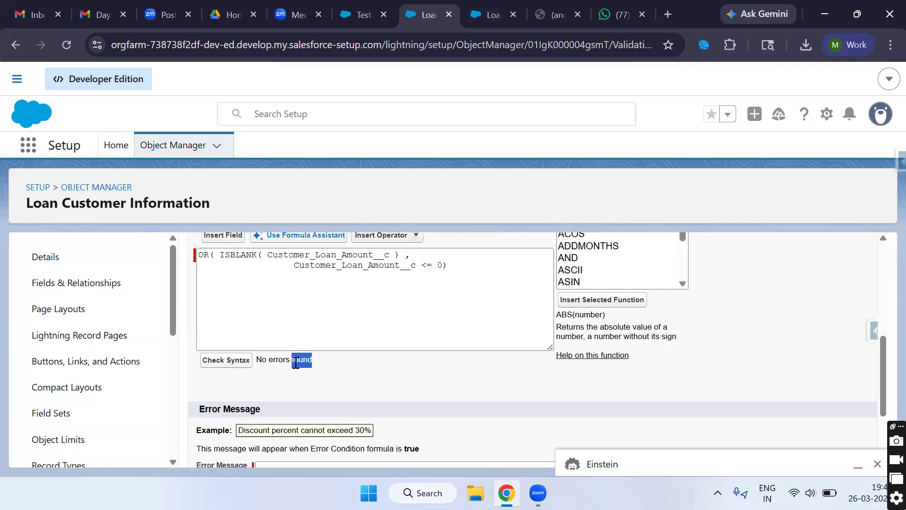
# Step: Review the OR function, the ISBLANK clause and the amount condition on both formula lines
pyautogui.click(384, 285)
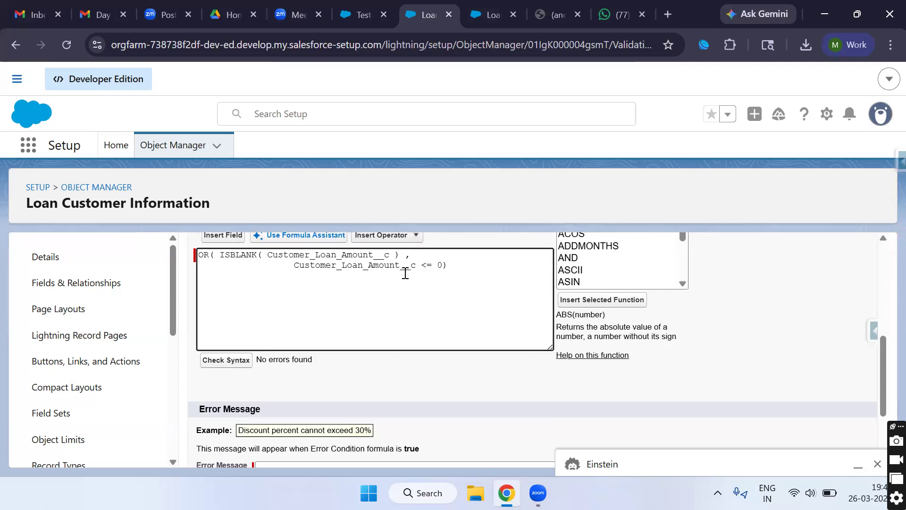
pyautogui.click(214, 255)
pyautogui.doubleClick(203, 255)
pyautogui.click(461, 273)
pyautogui.moveTo(397, 255); pyautogui.dragTo(220, 257)
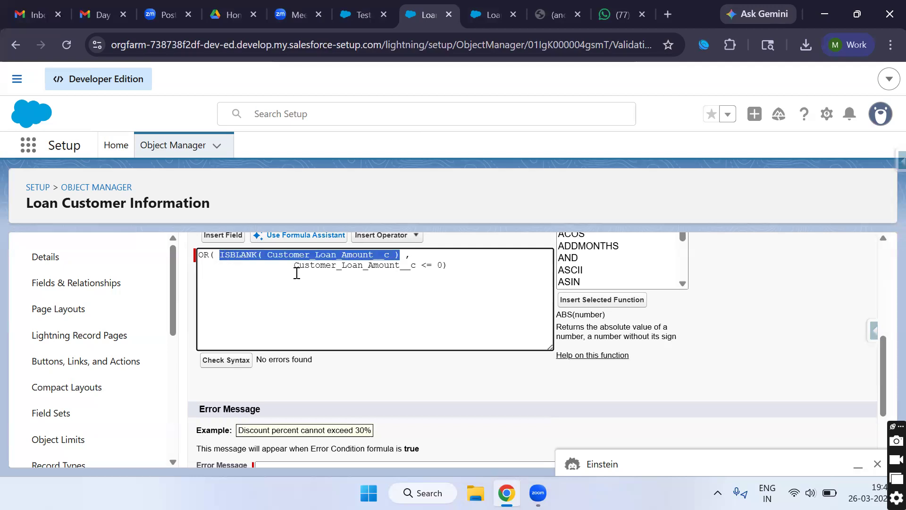
pyautogui.moveTo(296, 269); pyautogui.dragTo(443, 263)
pyautogui.click(321, 266)
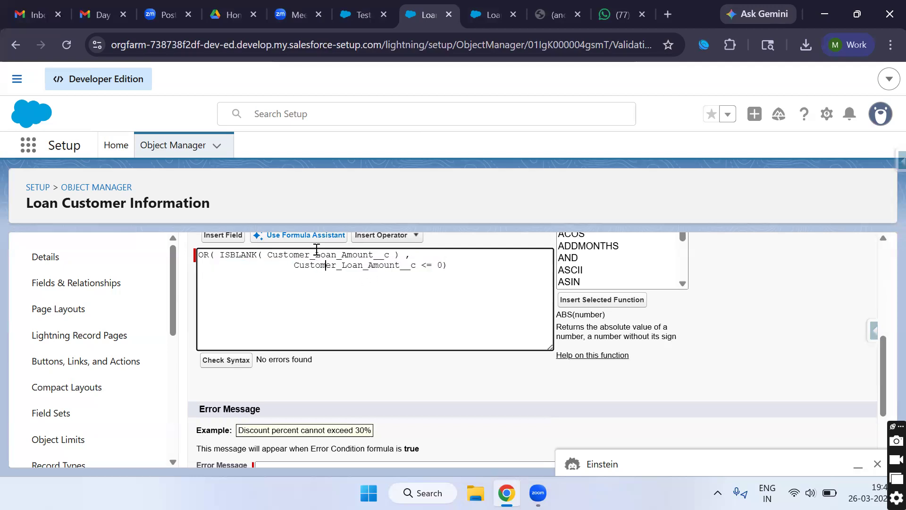
pyautogui.doubleClick(317, 250)
pyautogui.doubleClick(314, 263)
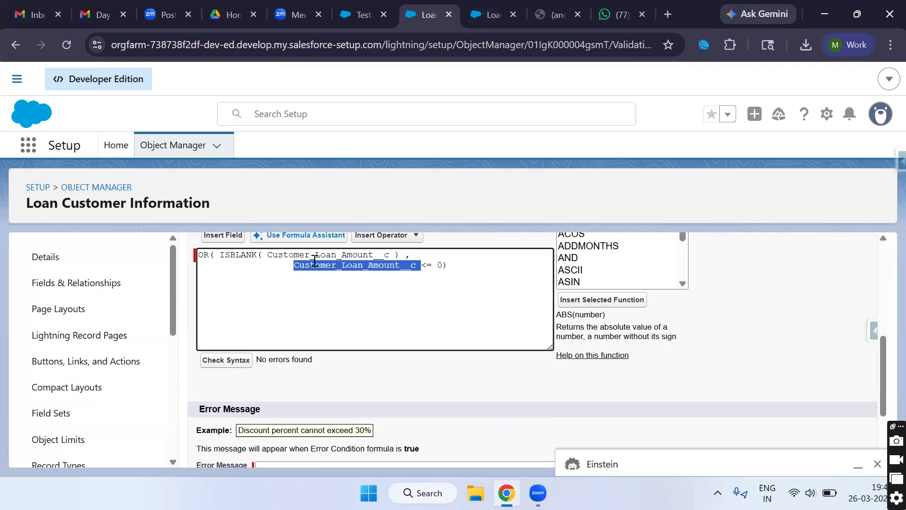
pyautogui.doubleClick(317, 254)
pyautogui.doubleClick(319, 265)
pyautogui.click(352, 283)
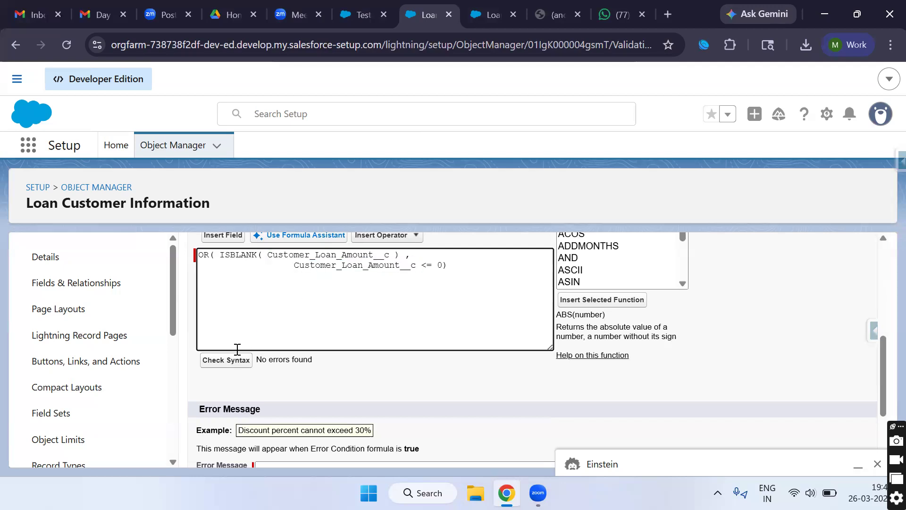
pyautogui.scroll(-2, 236, 349)
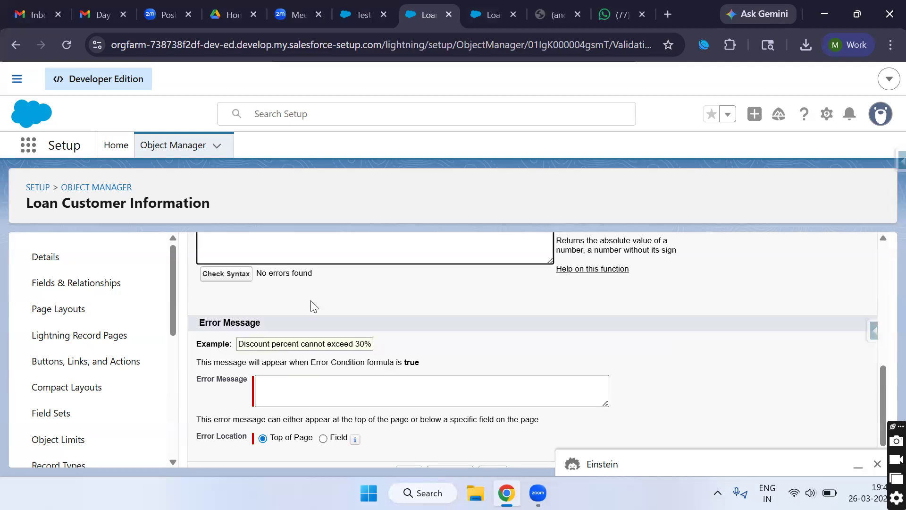
pyautogui.scroll(2, 312, 305)
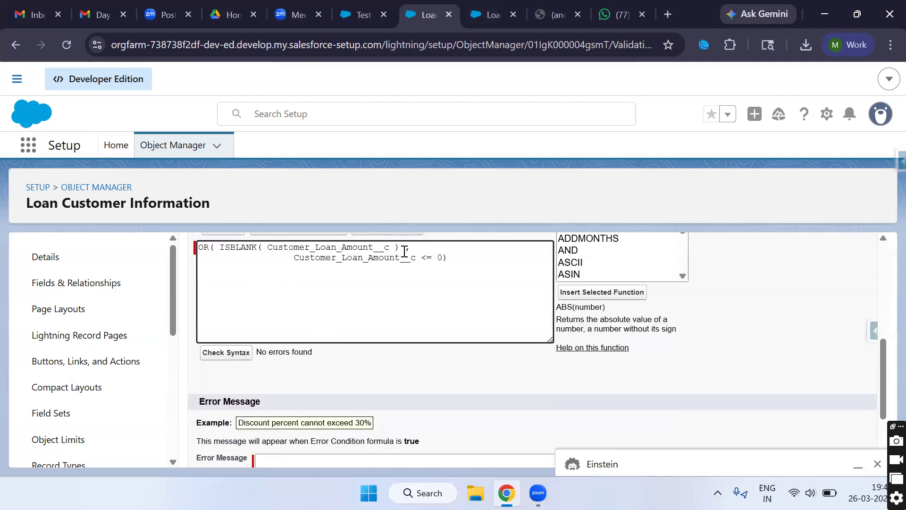
# Step: Add the comma after the ISBLANK clause
pyautogui.click(437, 253)
pyautogui.write(',')
pyautogui.click(304, 246)
pyautogui.scroll(-1, 294, 350)
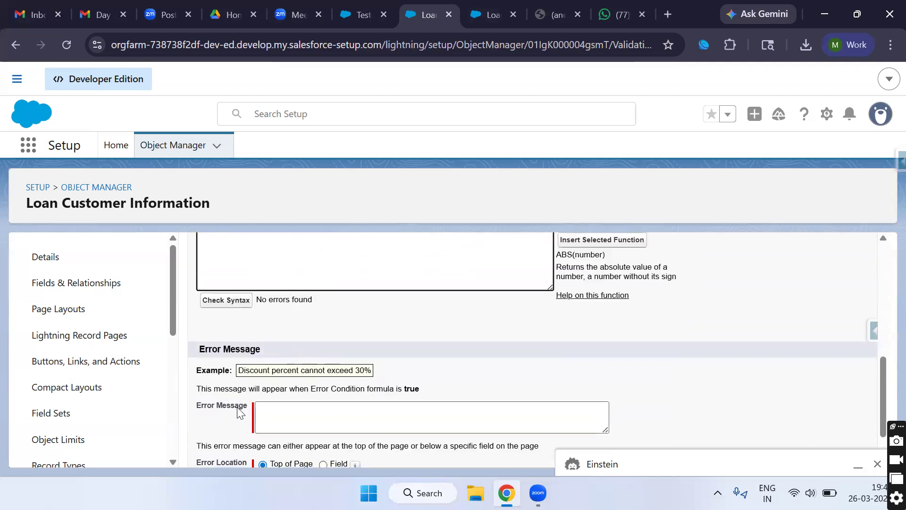
# Step: Enter the error message 'Loan amount must be greather than zero'
pyautogui.click(286, 419)
pyautogui.write('Lo')
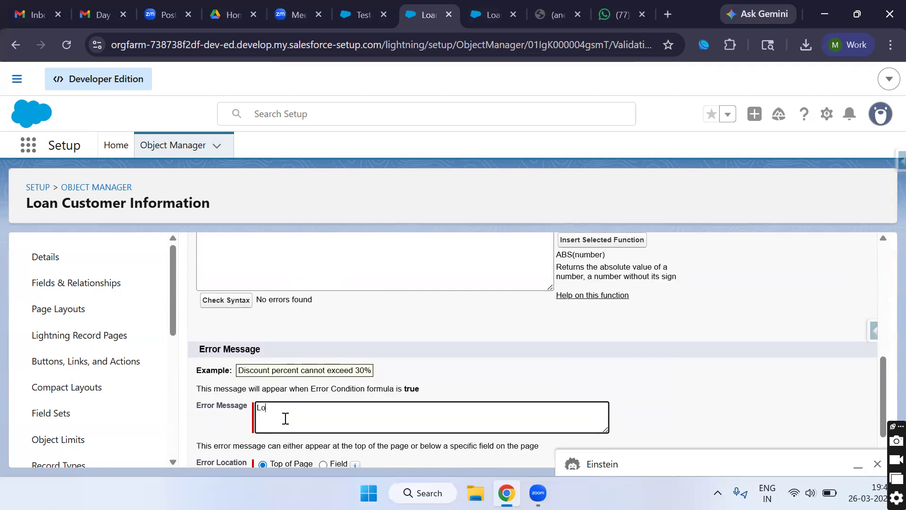
pyautogui.write('an amount must be greateh')
pyautogui.press('BackSpace')
pyautogui.press('BackSpace')
pyautogui.write('h')
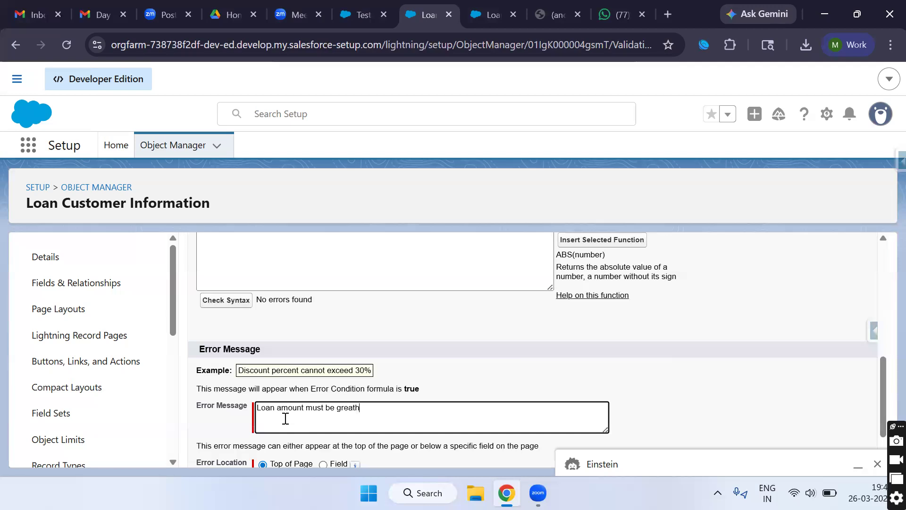
pyautogui.write('er than zero')
pyautogui.doubleClick(342, 412)
pyautogui.tripleClick(342, 412)
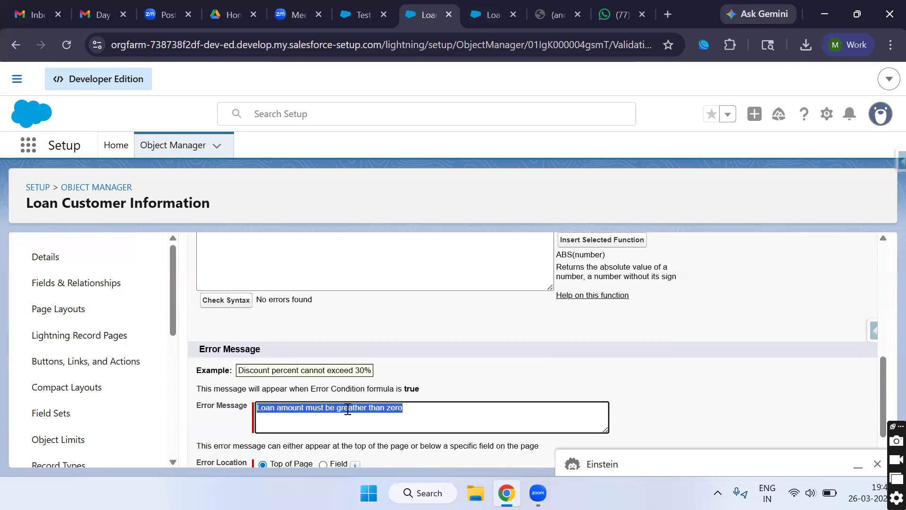
pyautogui.scroll(-1, 339, 416)
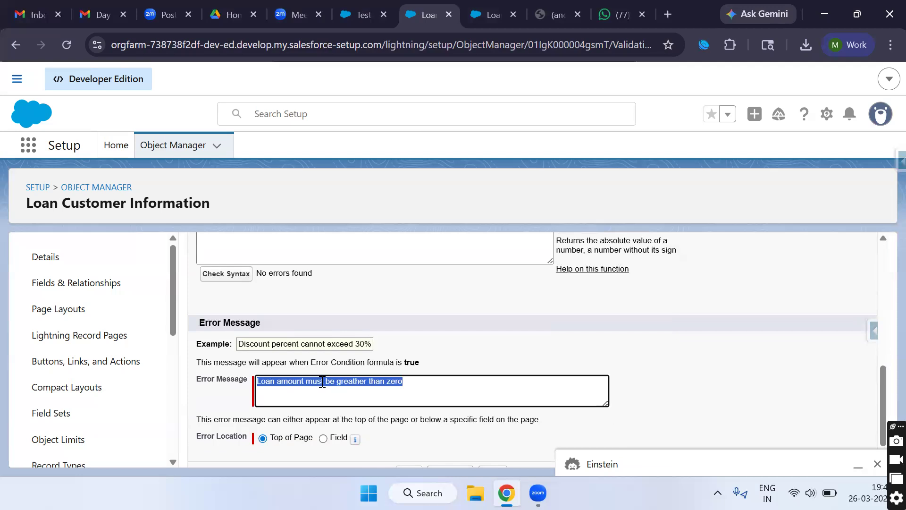
pyautogui.scroll(-1, 309, 392)
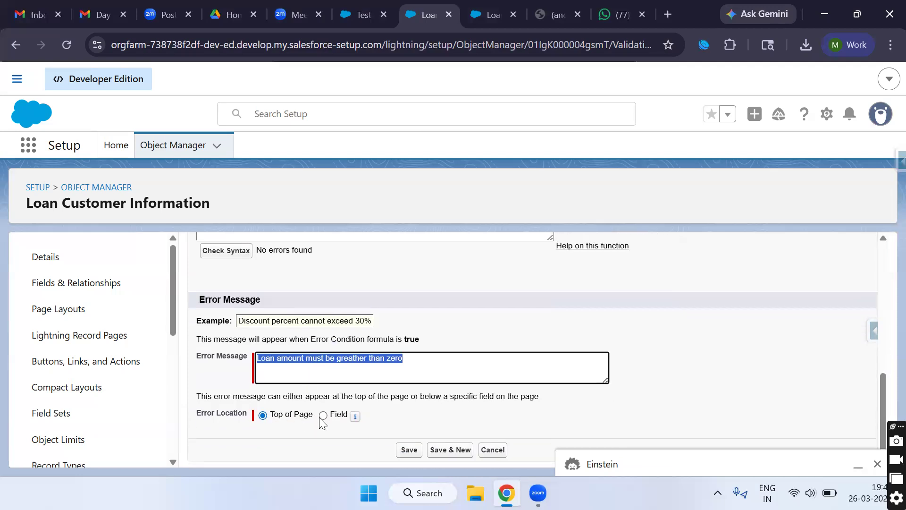
pyautogui.doubleClick(354, 359)
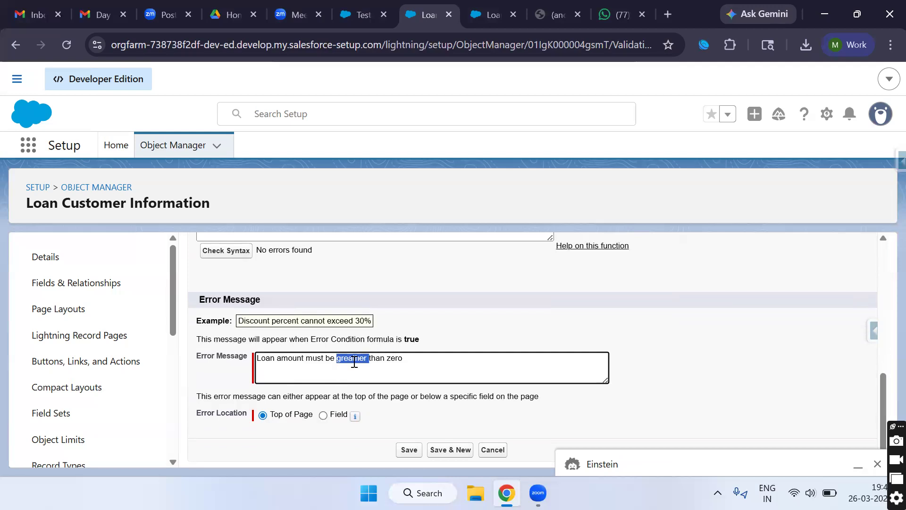
# Step: Show the error at the Customer Loan Amount field, save the rule, and reopen it for editing
pyautogui.click(323, 416)
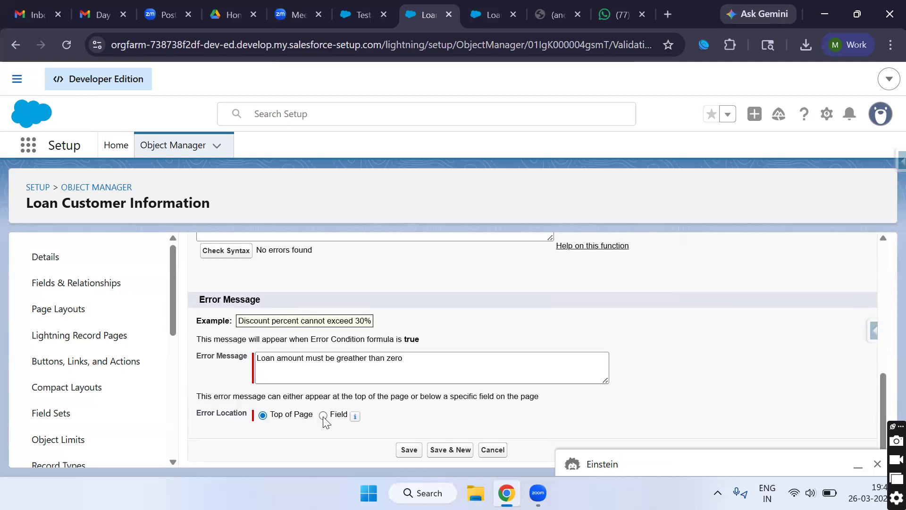
pyautogui.click(395, 416)
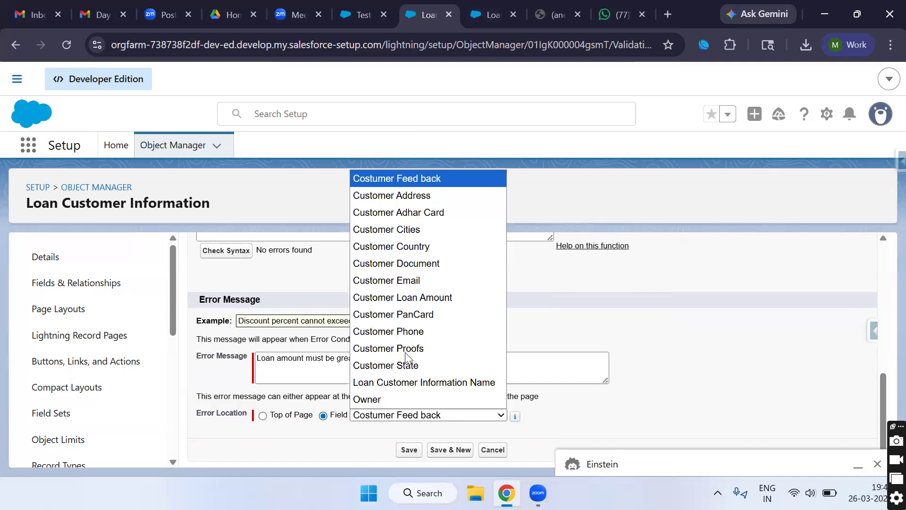
pyautogui.click(423, 297)
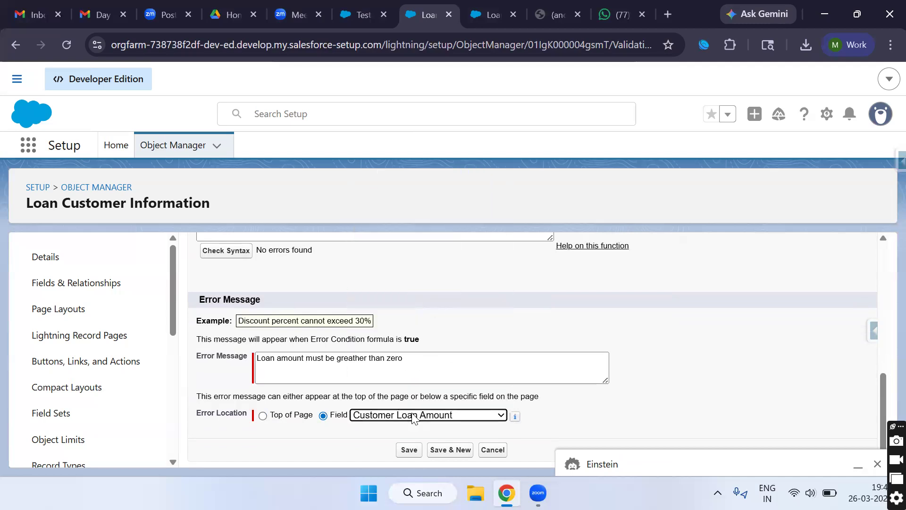
pyautogui.click(408, 450)
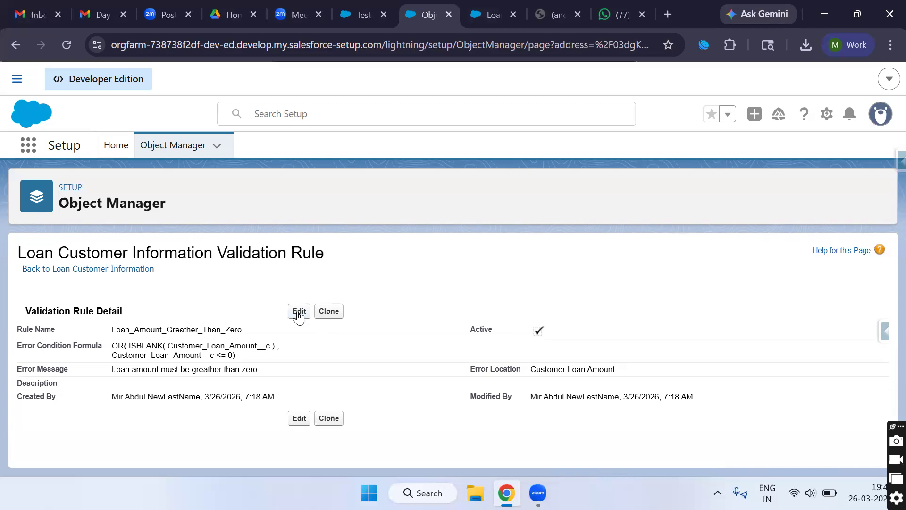
pyautogui.click(298, 316)
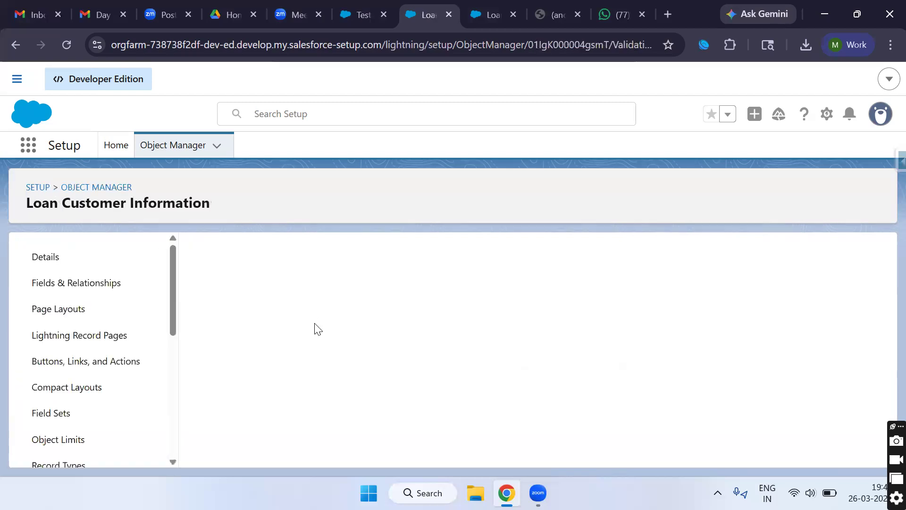
# Step: Toggle the rule's Active checkbox off and back on, save it, and return to the Test3 record
pyautogui.click(252, 365)
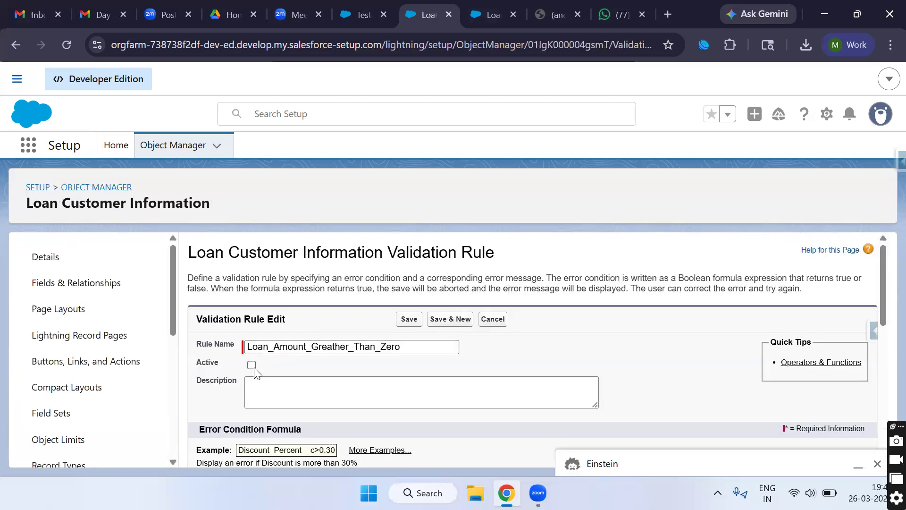
pyautogui.click(252, 365)
pyautogui.click(407, 320)
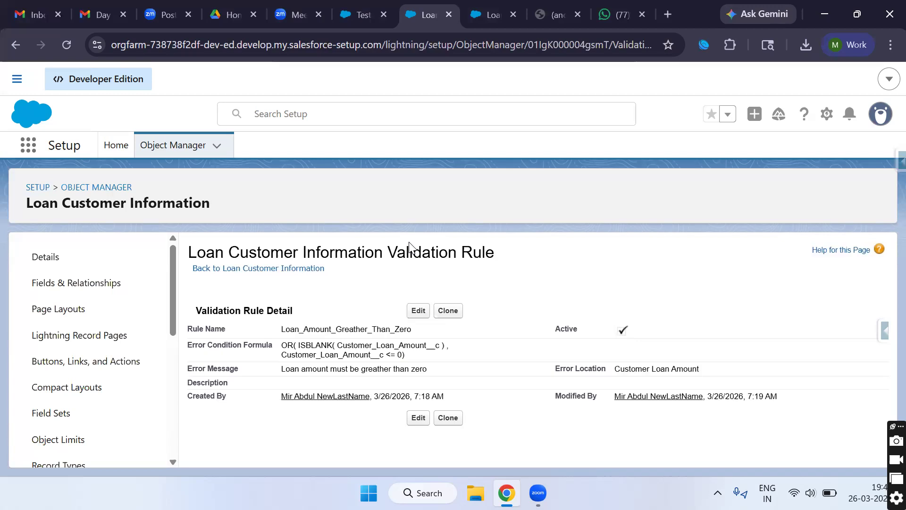
pyautogui.click(367, 15)
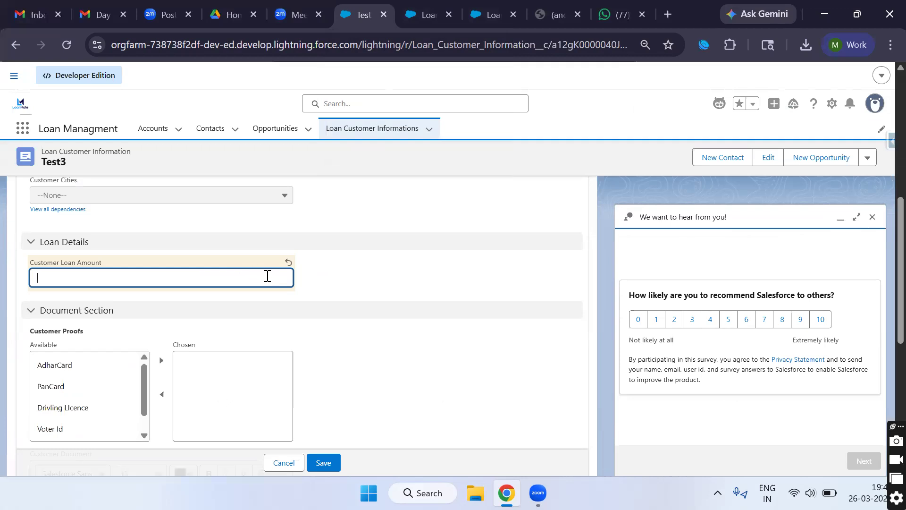
# Step: Reload the Test3 record and try saving it with an empty Customer Loan Amount
pyautogui.scroll(-1, 327, 399)
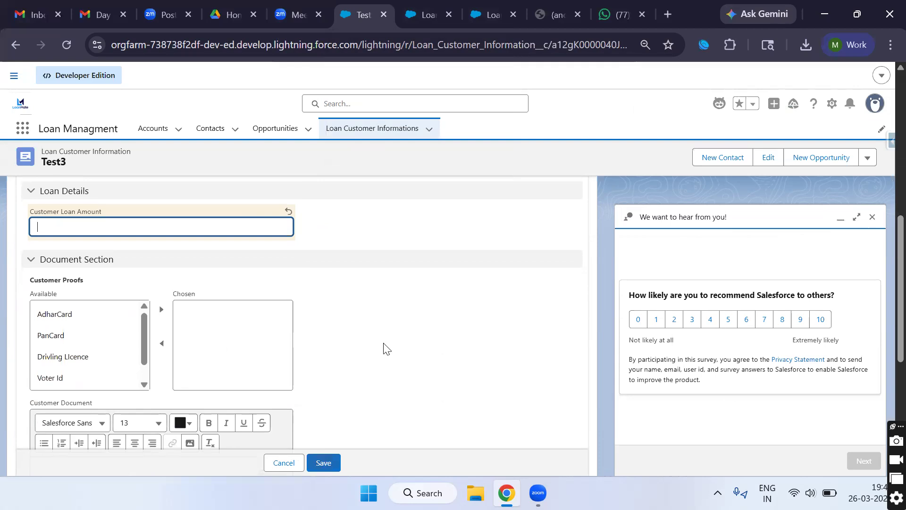
pyautogui.click(66, 45)
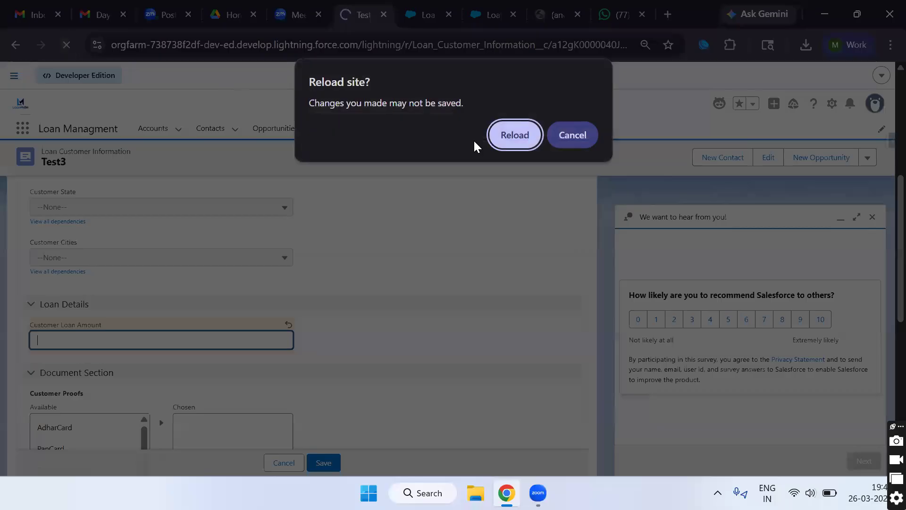
pyautogui.click(509, 135)
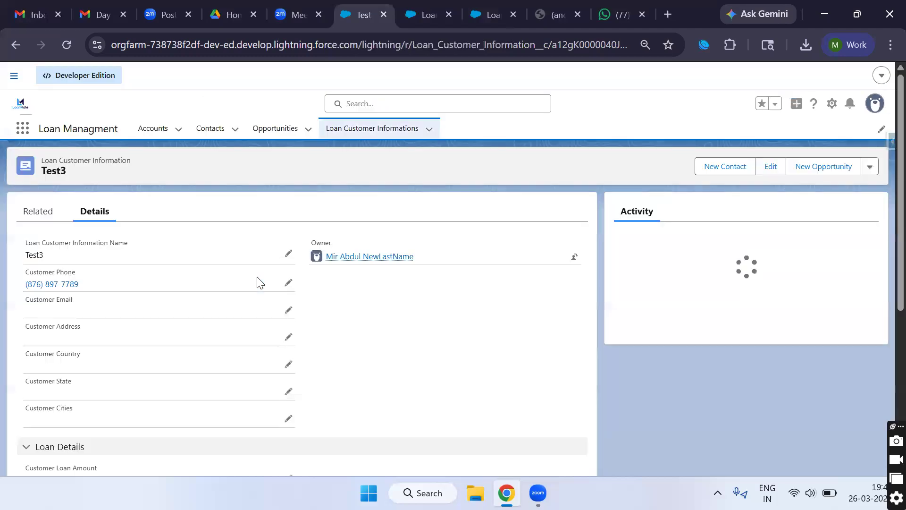
pyautogui.scroll(-1, 269, 359)
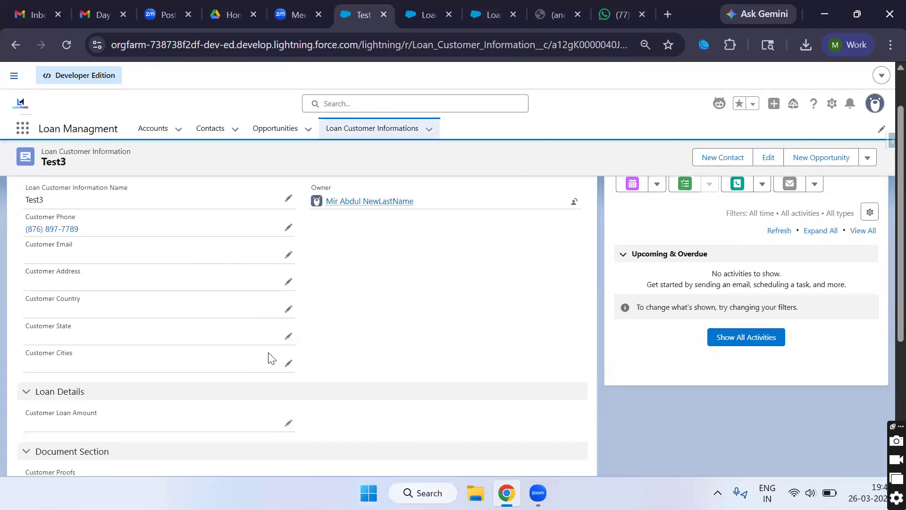
pyautogui.scroll(-1, 260, 343)
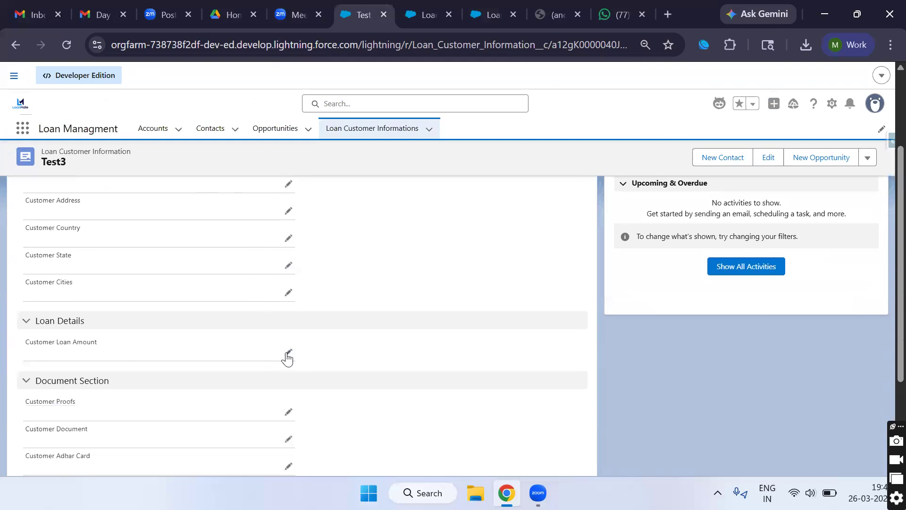
pyautogui.doubleClick(263, 345)
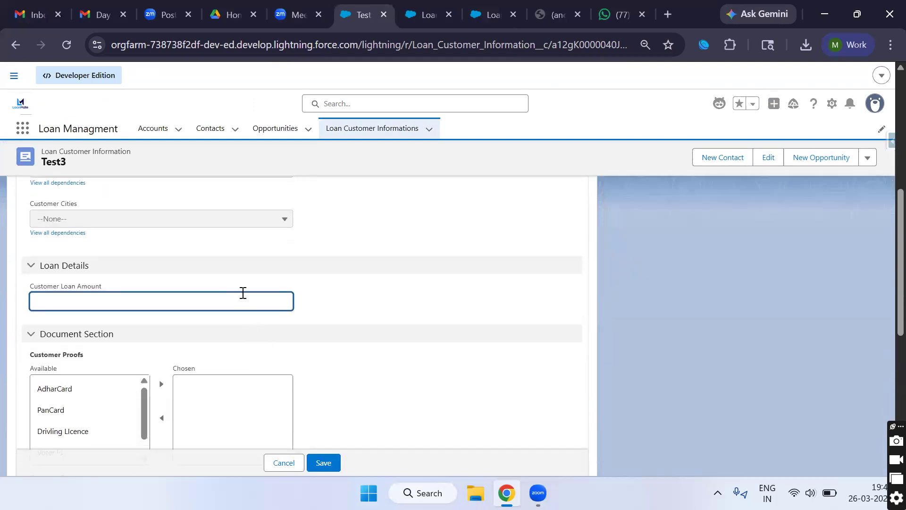
pyautogui.click(319, 463)
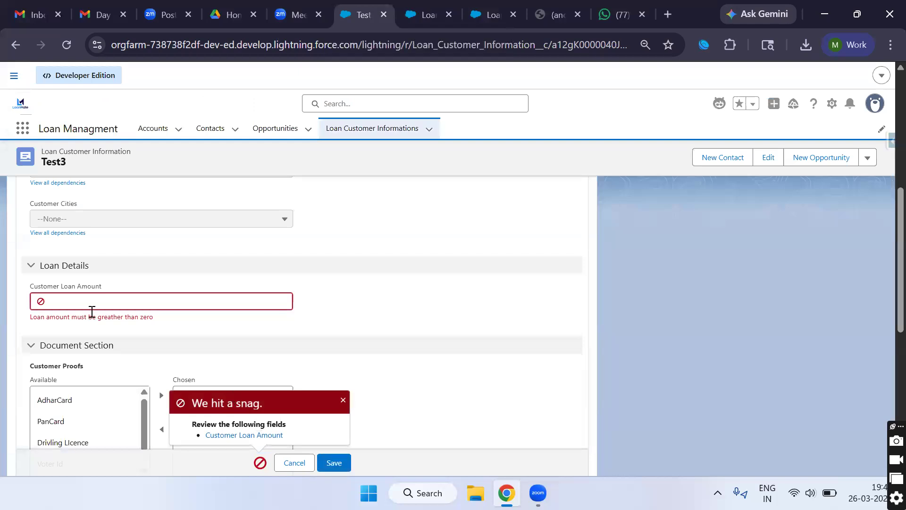
# Step: Enter a Customer Loan Amount of 0 and try saving again
pyautogui.scroll(3, 92, 311)
pyautogui.hscroll(-3, 92, 311)
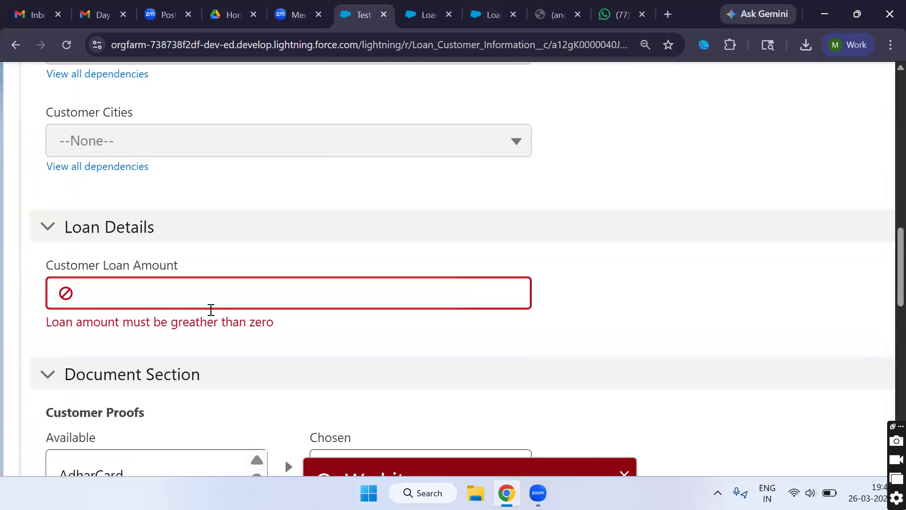
pyautogui.click(191, 294)
pyautogui.write('0')
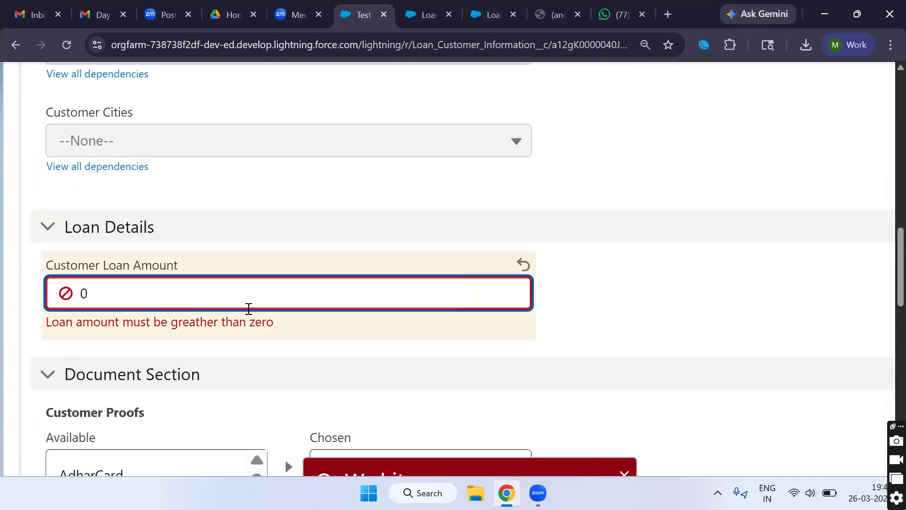
pyautogui.scroll(-3, 318, 377)
pyautogui.click(603, 451)
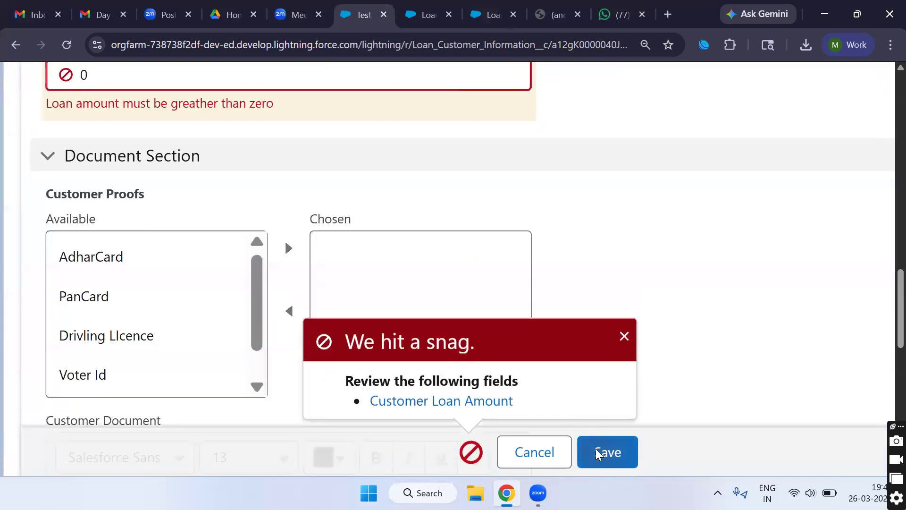
# Step: Change the loan amount to 1 and save the record successfully
pyautogui.scroll(2, 293, 245)
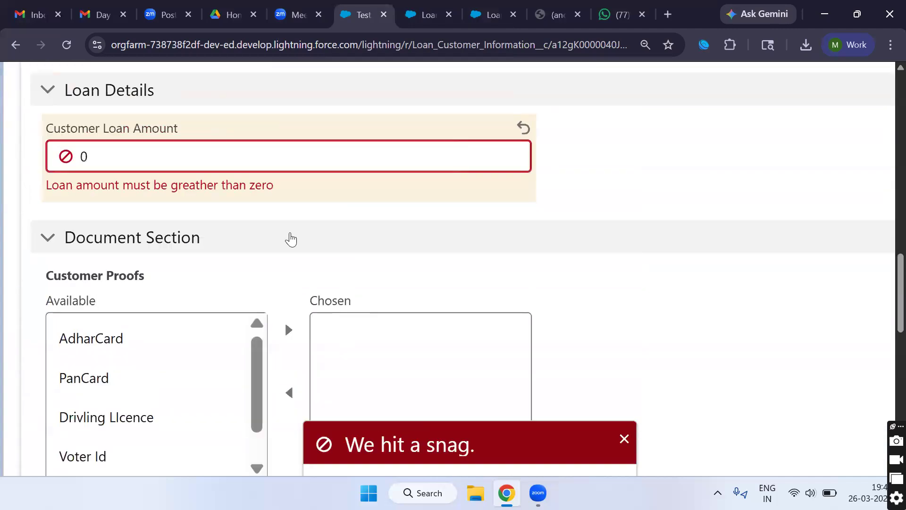
pyautogui.click(171, 164)
pyautogui.press('BackSpace')
pyautogui.scroll(1, 171, 165)
pyautogui.write('1')
pyautogui.scroll(-3, 310, 313)
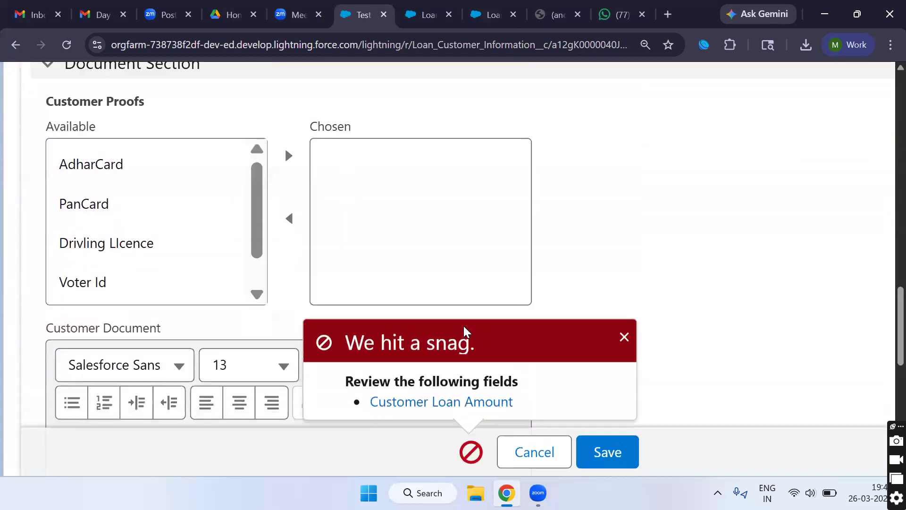
pyautogui.click(604, 460)
pyautogui.scroll(-5, 425, 301)
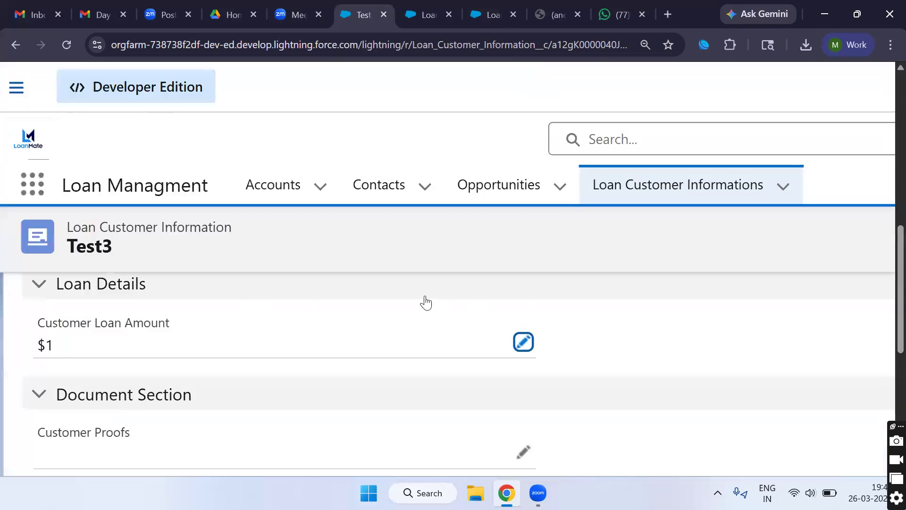
pyautogui.scroll(5, 146, 229)
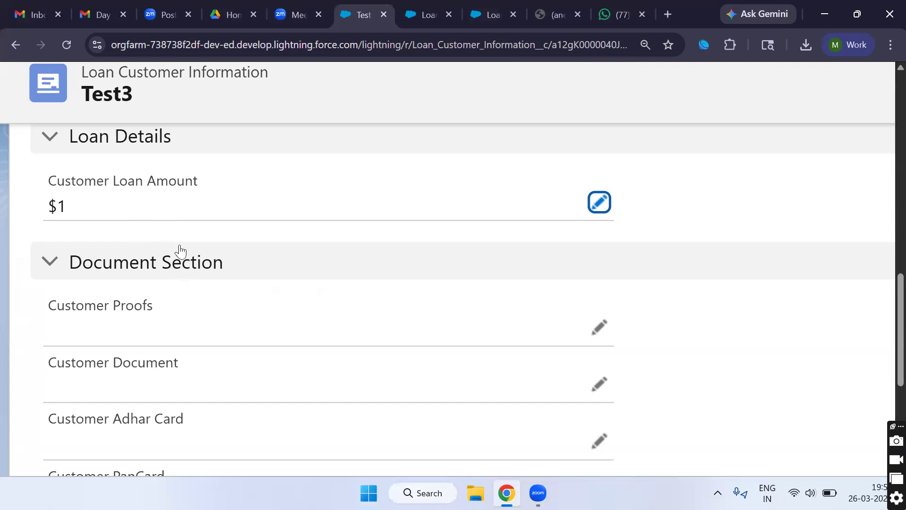
pyautogui.scroll(3, 179, 251)
pyautogui.scroll(3, 184, 355)
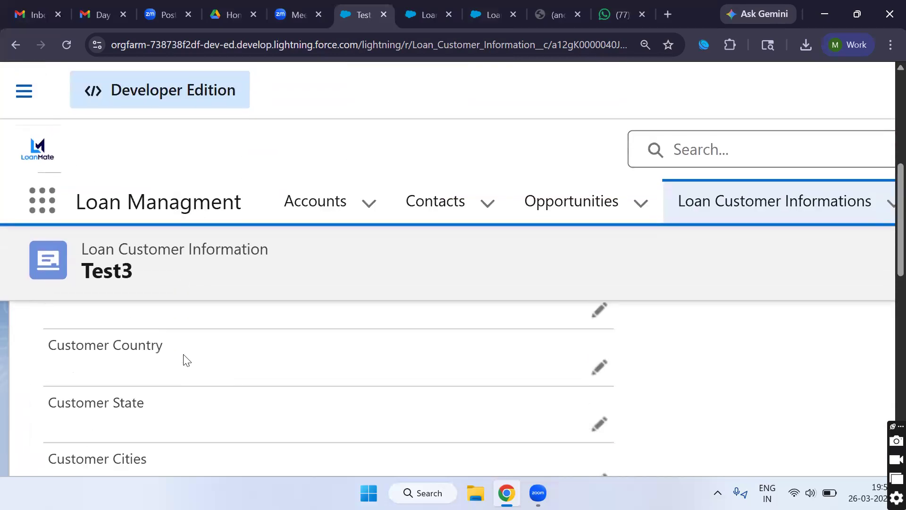
pyautogui.scroll(-3, 183, 355)
pyautogui.scroll(3, 184, 355)
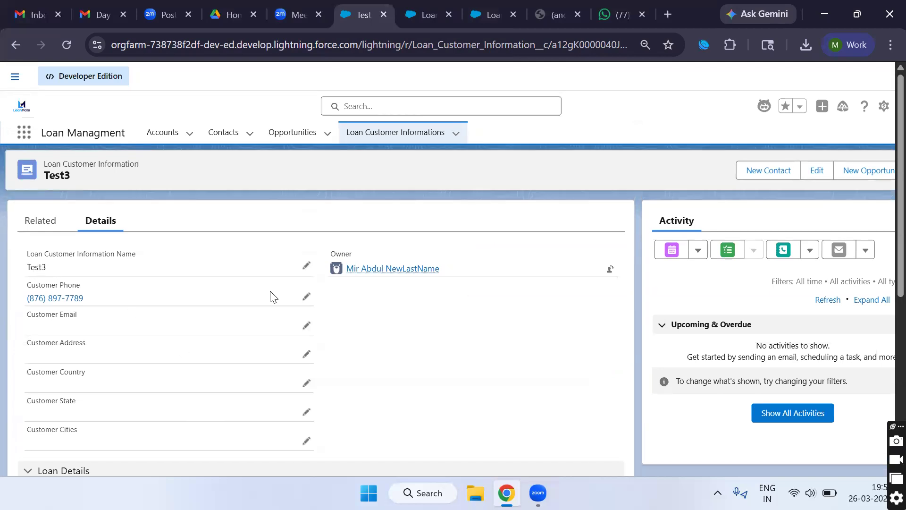
pyautogui.click(305, 268)
# Step: Remove the 3 from Test3 and save the record under the name Test
pyautogui.press('BackSpace')
pyautogui.scroll(-10, 364, 407)
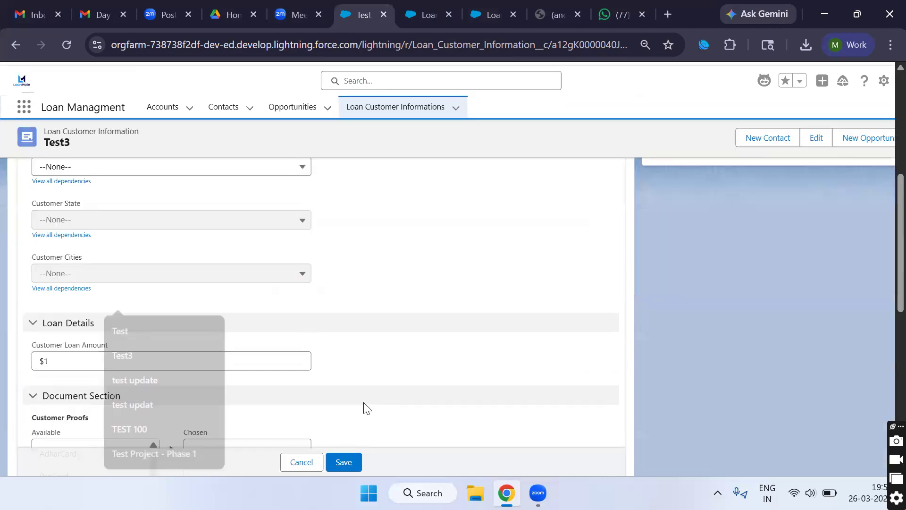
pyautogui.click(345, 461)
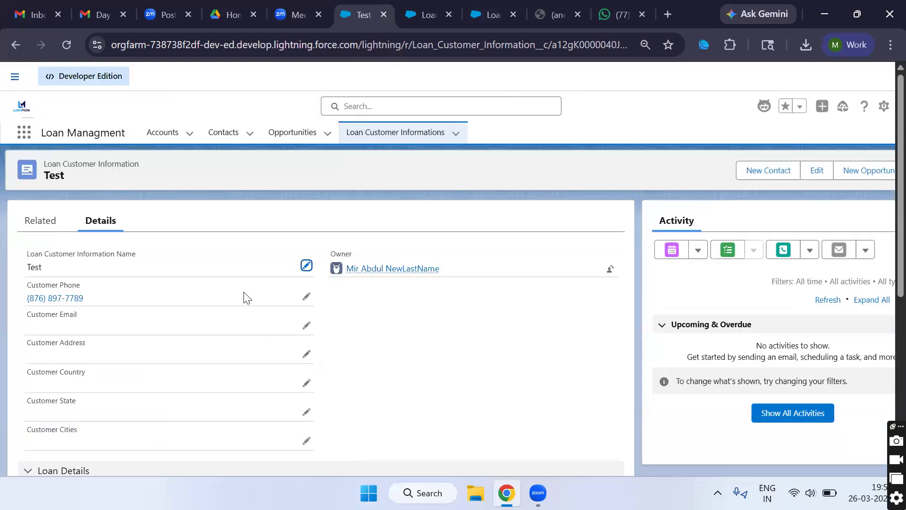
pyautogui.moveTo(375, 273)
pyautogui.scroll(-2, 247, 339)
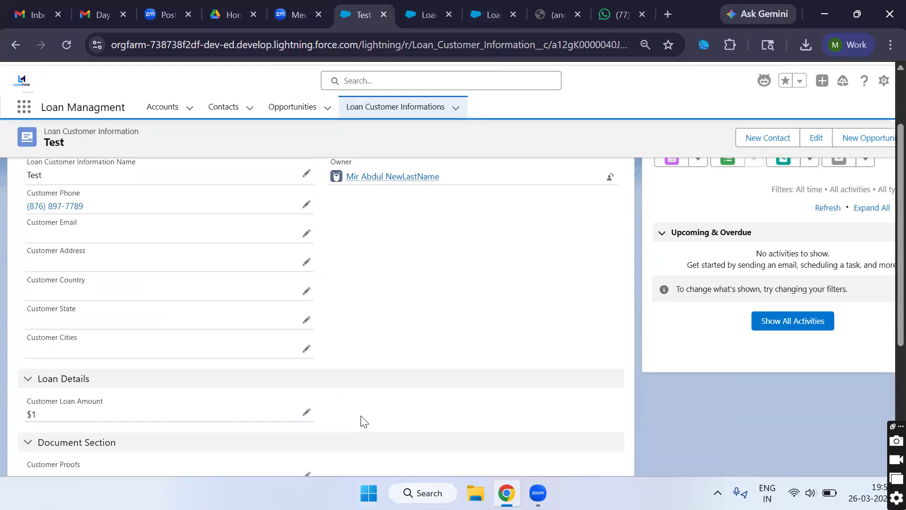
pyautogui.scroll(2, 363, 382)
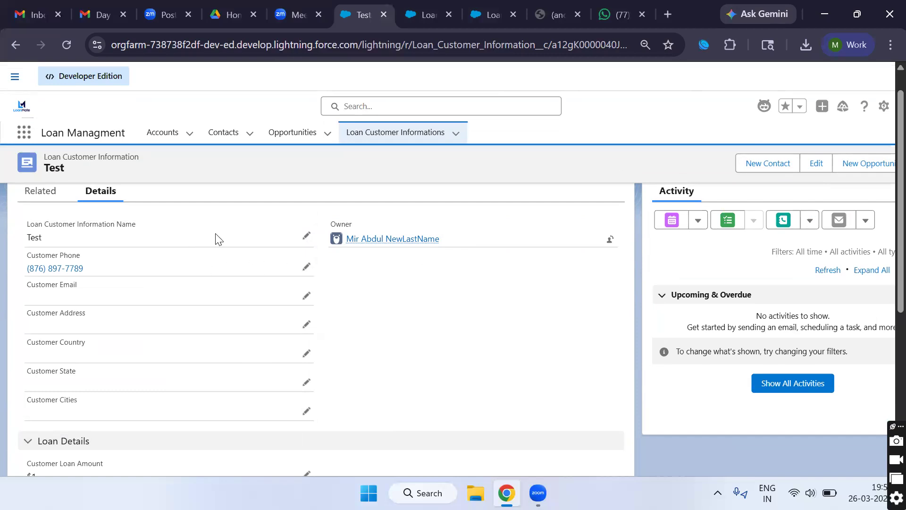
pyautogui.moveTo(384, 244)
pyautogui.doubleClick(347, 223)
# Step: Reopen the Name field for editing, adding and removing a 3 so it stays Test
pyautogui.click(305, 237)
pyautogui.click(240, 267)
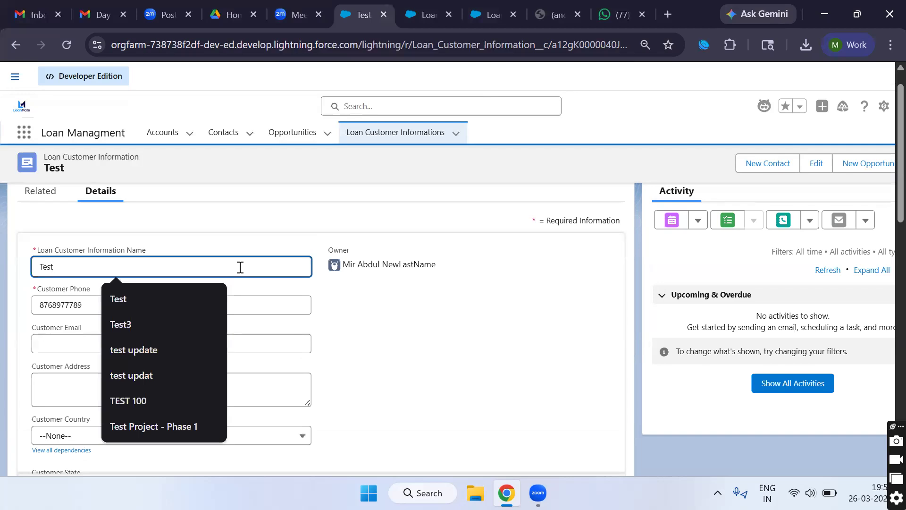
pyautogui.write('3')
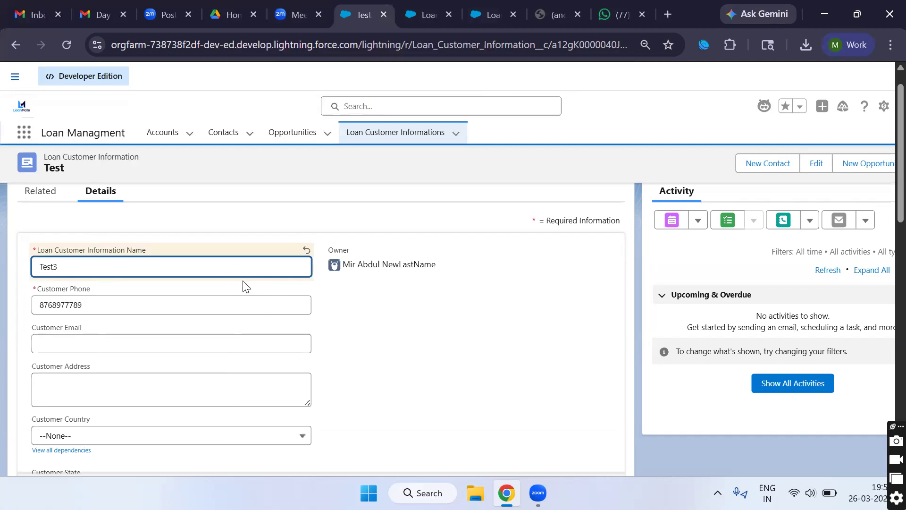
pyautogui.press('BackSpace')
pyautogui.scroll(-5, 374, 382)
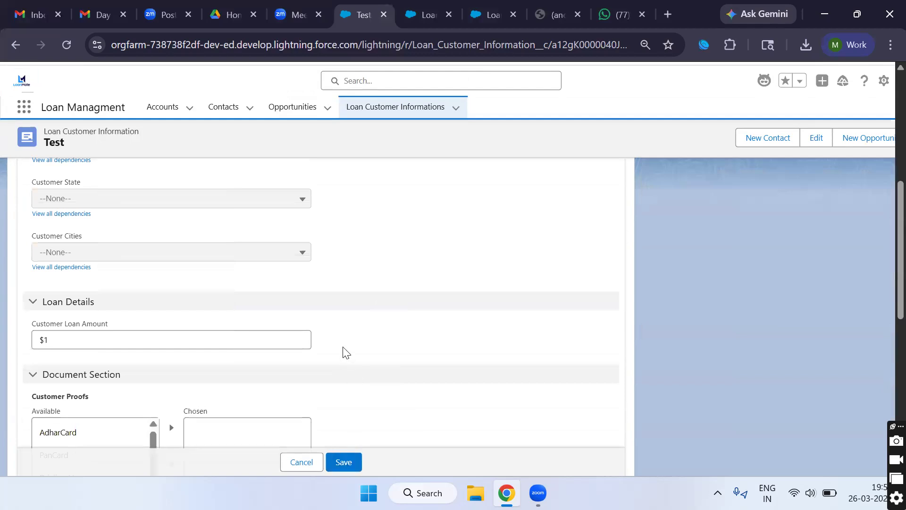
pyautogui.scroll(3, 347, 353)
pyautogui.scroll(3, 227, 326)
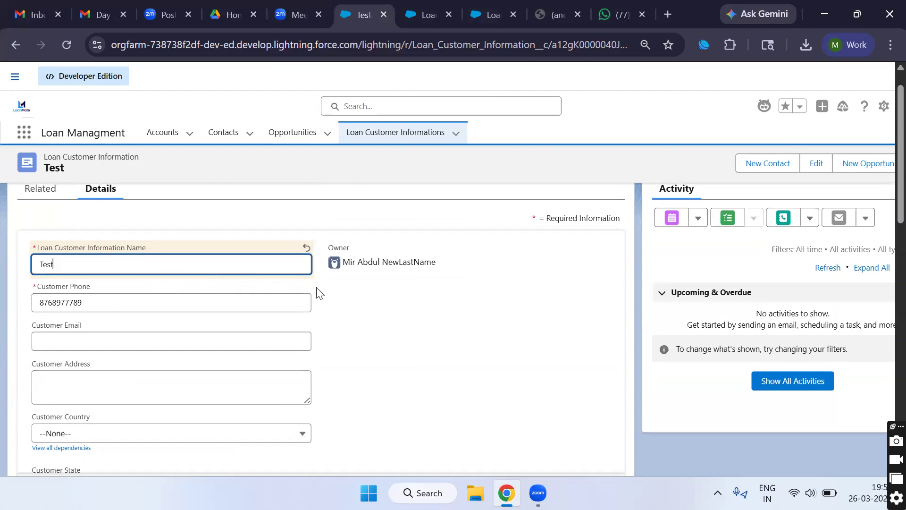
# Step: From the Setup tab, open Loan Customer Information's Validation Rules list and create a new rule
pyautogui.click(416, 19)
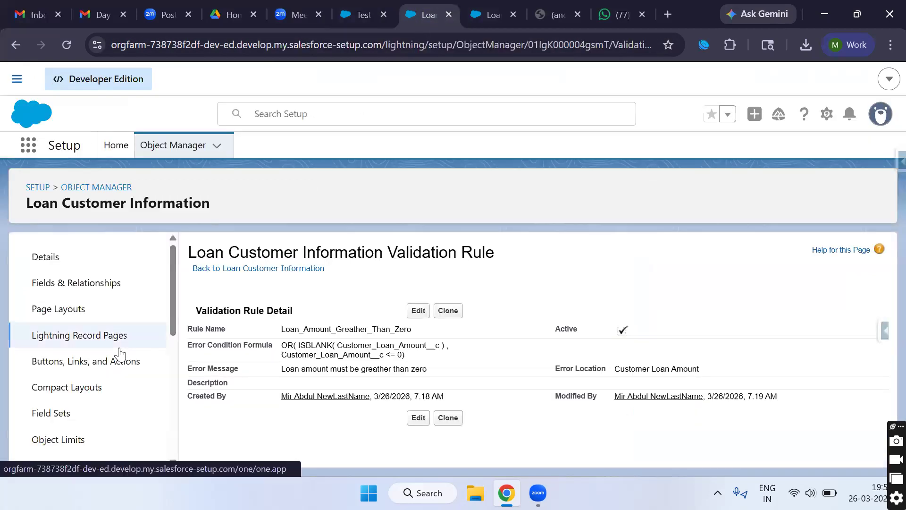
pyautogui.scroll(-8, 118, 354)
pyautogui.click(83, 427)
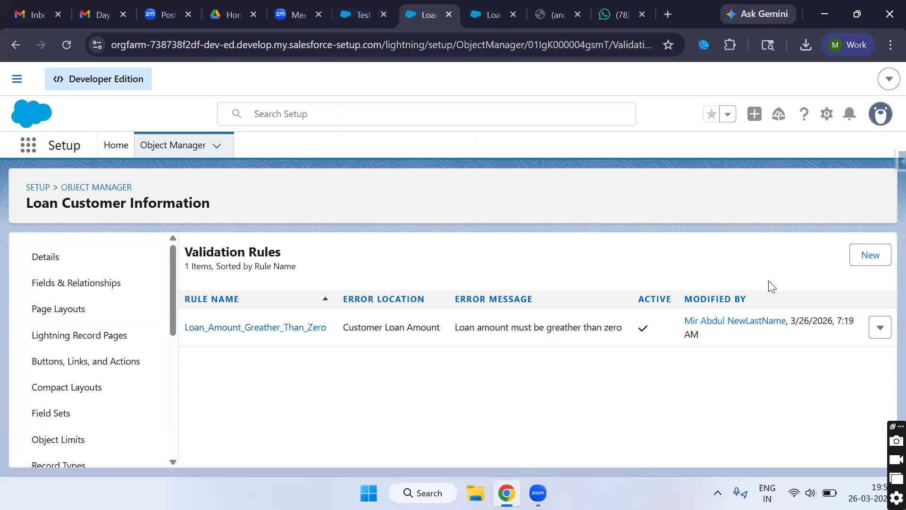
pyautogui.click(871, 258)
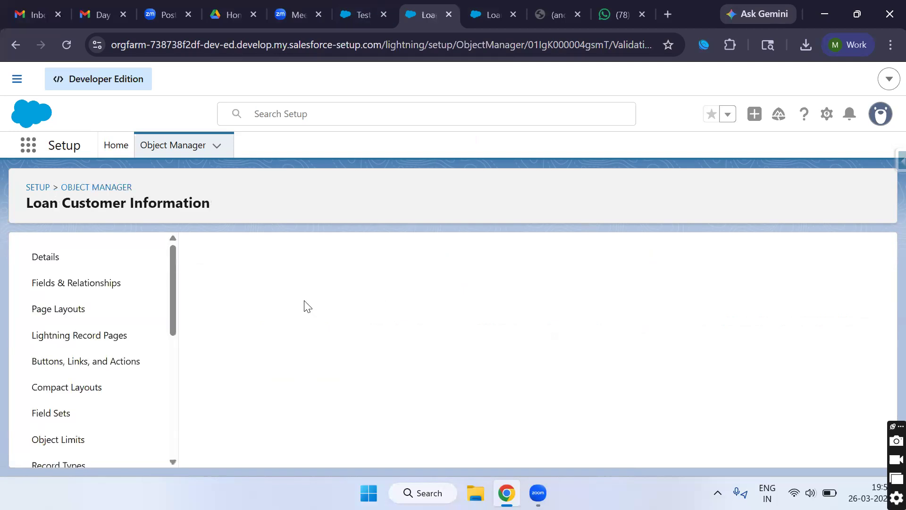
pyautogui.click(323, 345)
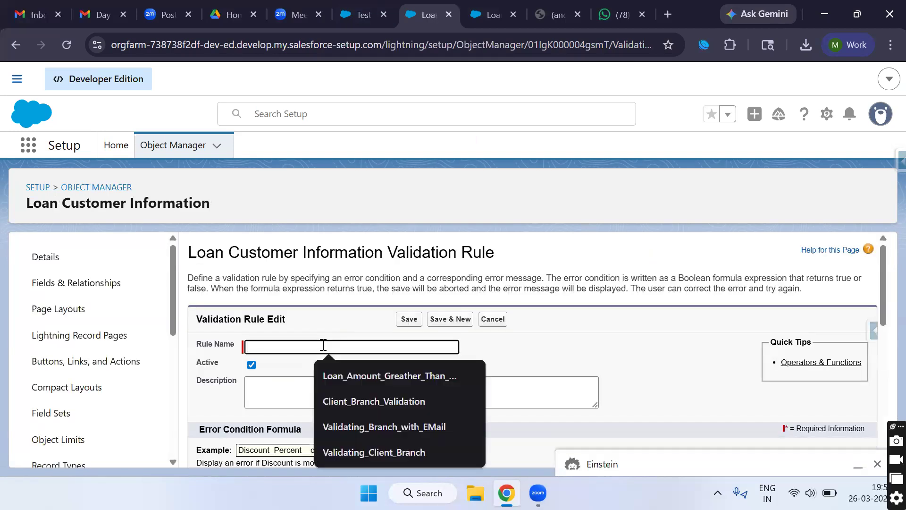
# Step: Name the rule 'IsChange Restricted On Name'
pyautogui.write('Is')
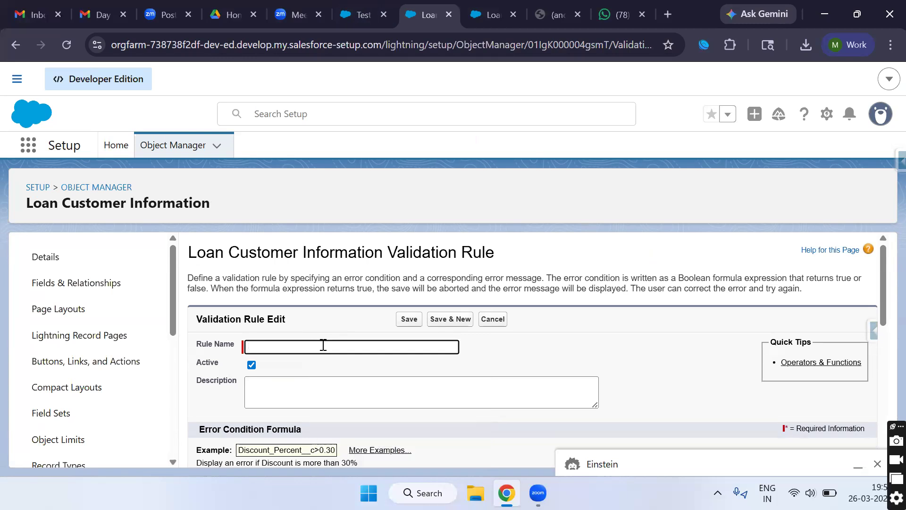
pyautogui.write('Change')
pyautogui.write('Restricted On Name')
pyautogui.tripleClick(322, 346)
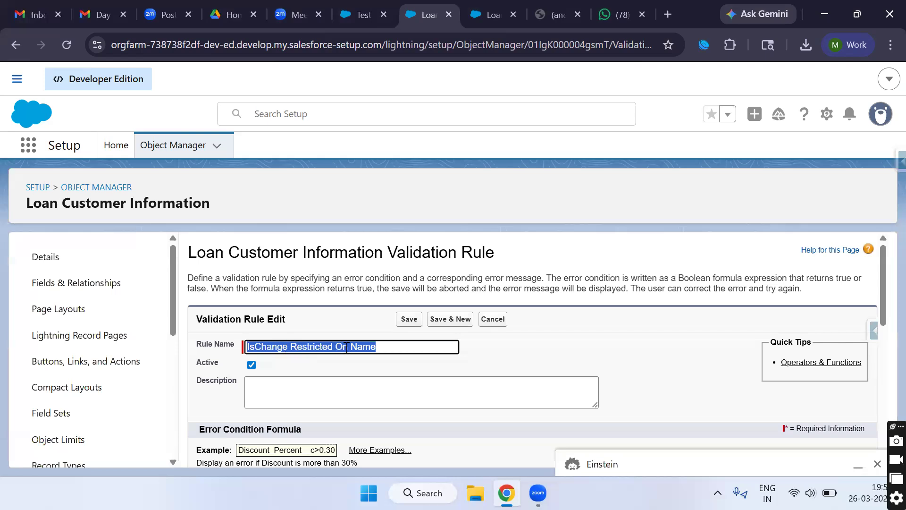
pyautogui.scroll(-2, 325, 377)
pyautogui.scroll(-1, 325, 388)
# Step: Insert the ISCHANGED function into the error condition and select its field placeholder
pyautogui.click(325, 389)
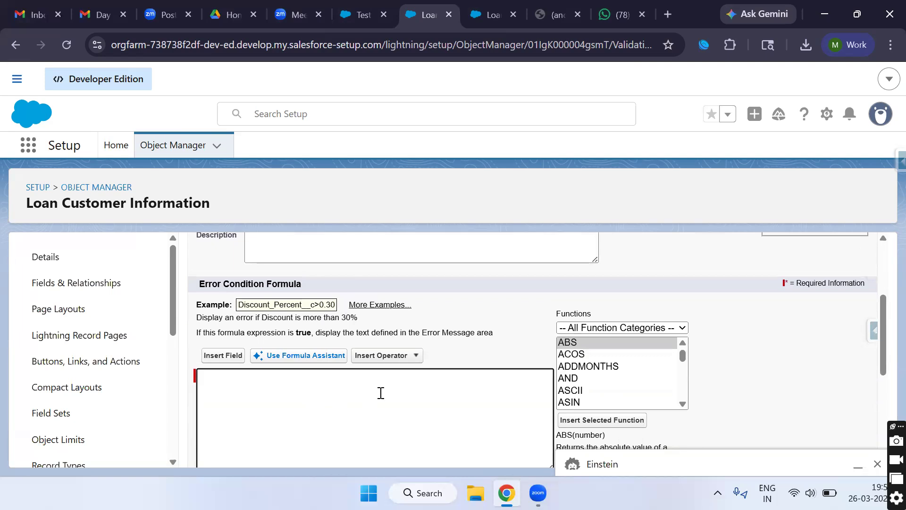
pyautogui.scroll(-7, 602, 378)
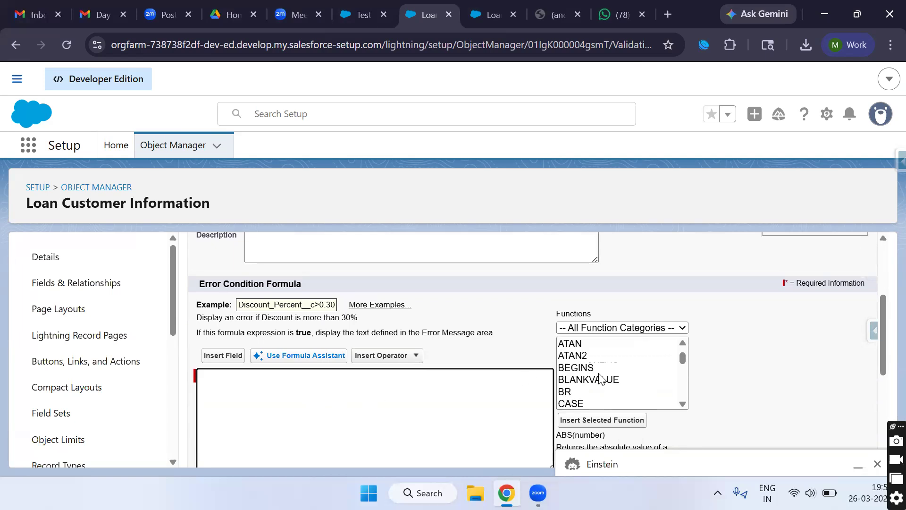
pyautogui.scroll(-3, 600, 378)
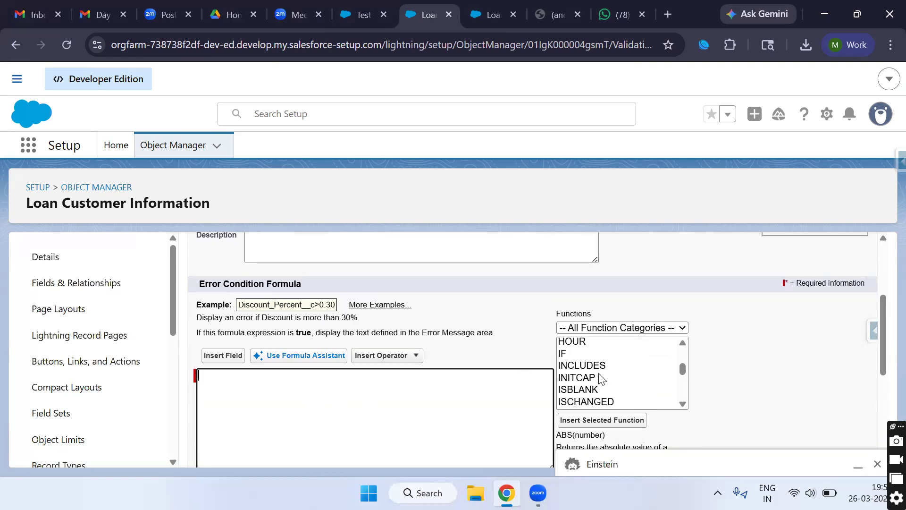
pyautogui.click(590, 382)
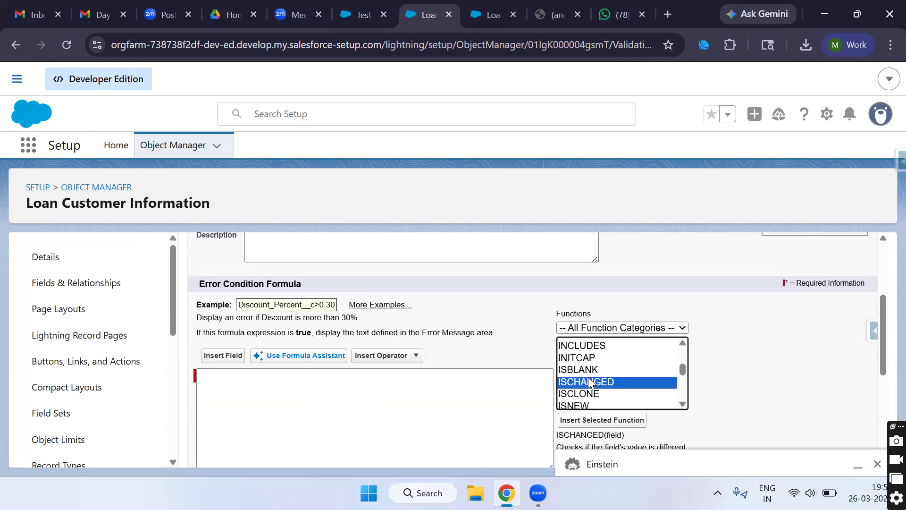
pyautogui.click(602, 420)
pyautogui.doubleClick(271, 375)
# Step: Fill ISCHANGED with the Loan Customer Information Name field and confirm no syntax errors
pyautogui.click(213, 356)
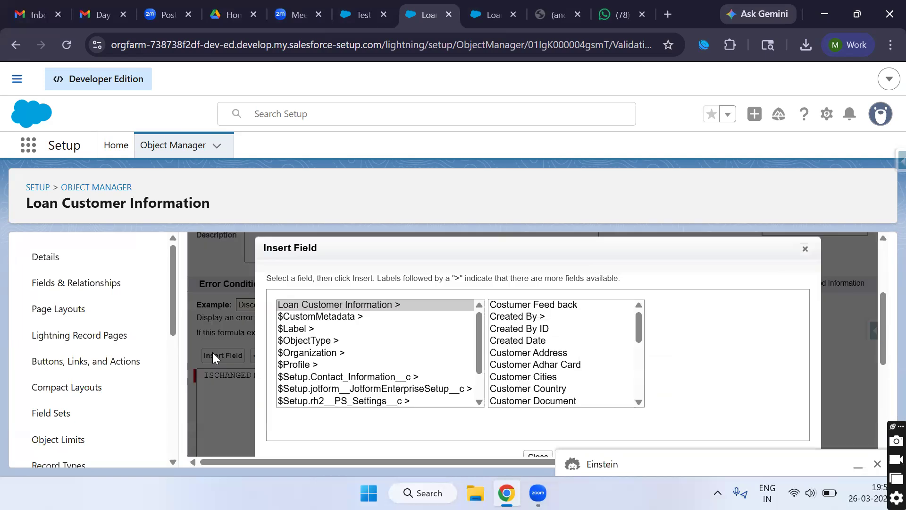
pyautogui.scroll(-3, 527, 355)
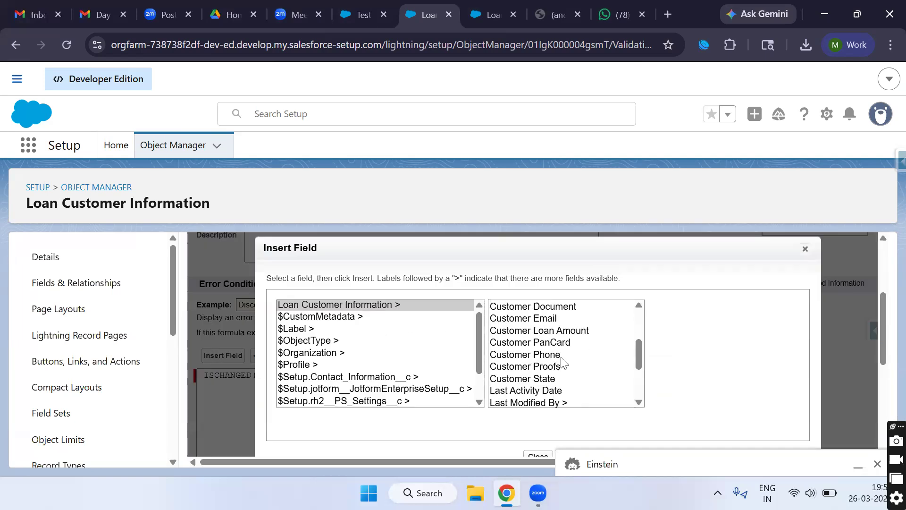
pyautogui.scroll(1, 548, 340)
pyautogui.scroll(5, 548, 339)
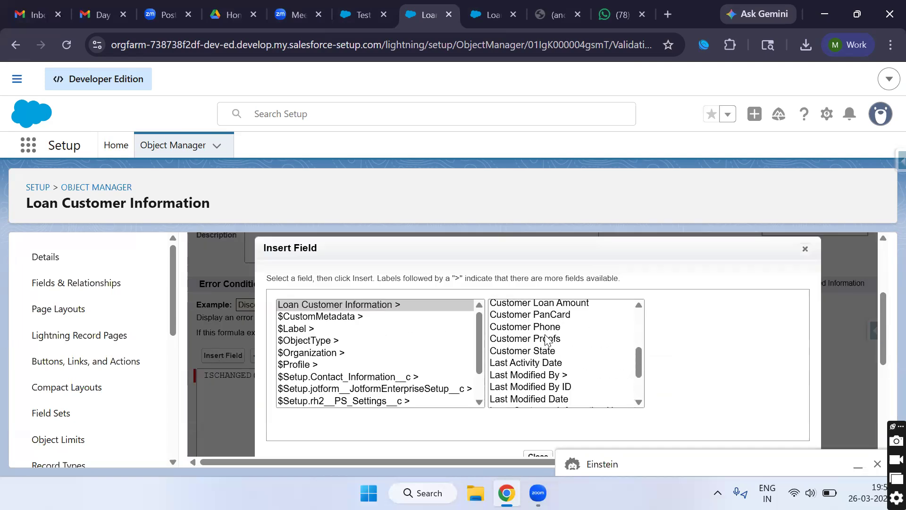
pyautogui.scroll(-5, 548, 340)
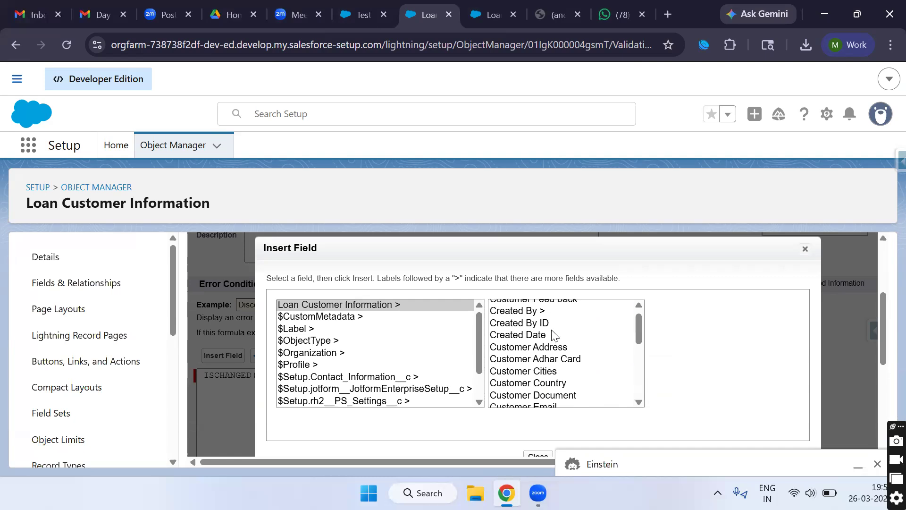
pyautogui.scroll(-1, 554, 336)
pyautogui.click(551, 357)
pyautogui.click(692, 384)
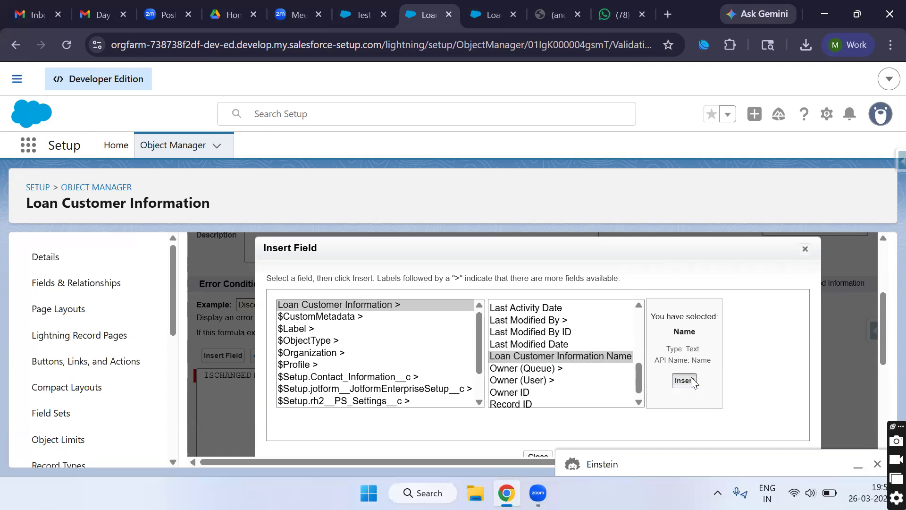
pyautogui.scroll(-3, 356, 390)
pyautogui.click(226, 316)
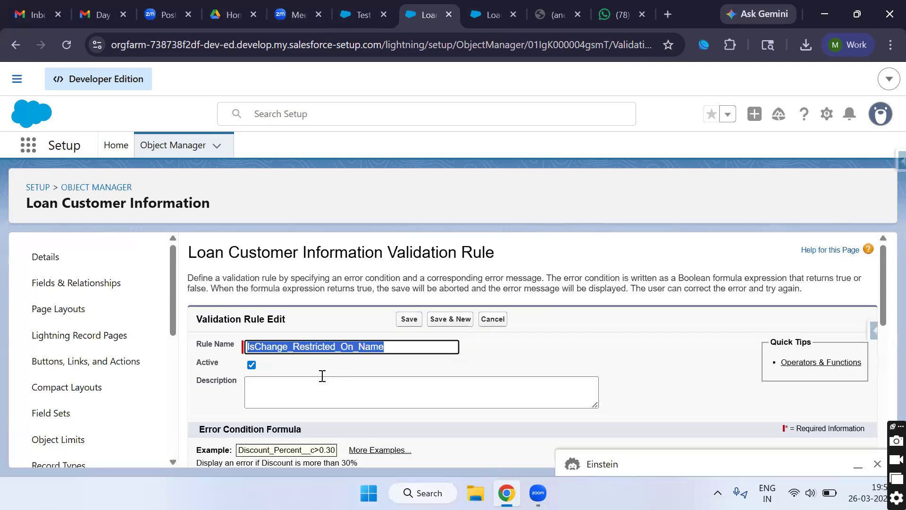
pyautogui.scroll(-7, 301, 382)
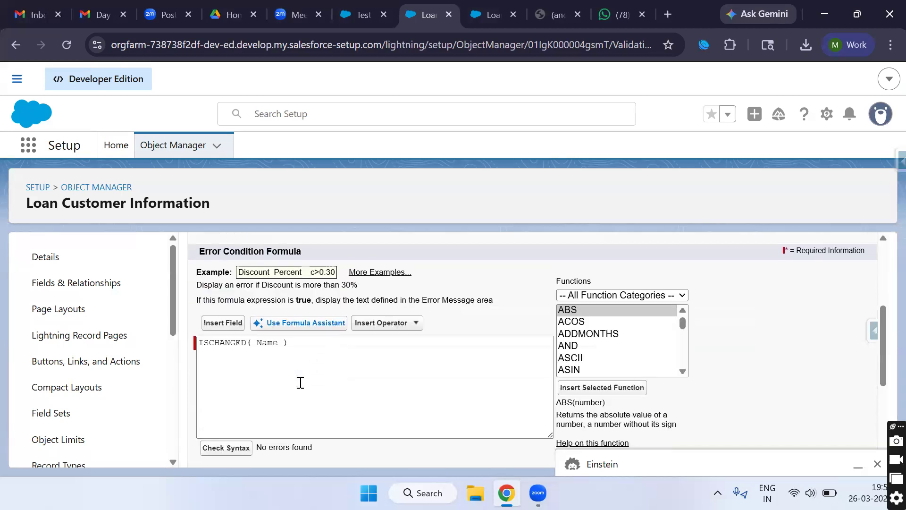
# Step: Write the error message 'You Cannot Able to Change the name Please ask to your Administration'
pyautogui.click(315, 368)
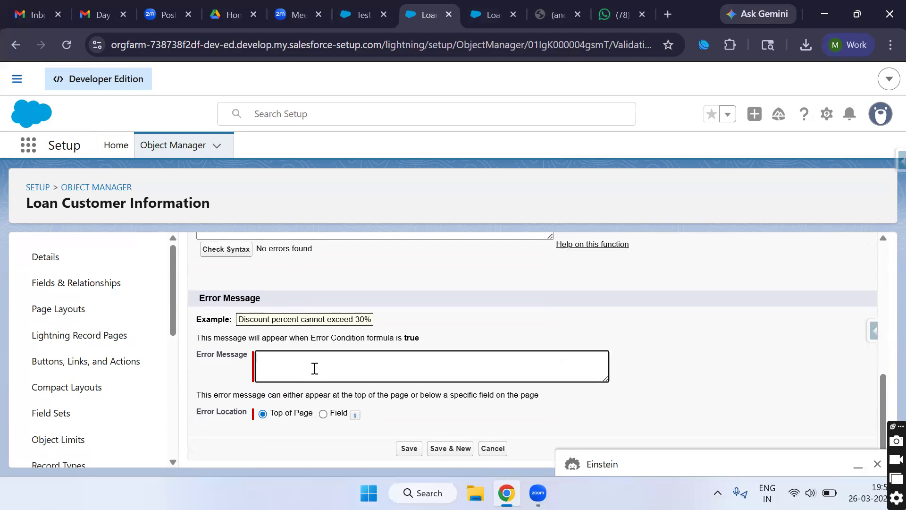
pyautogui.write('You Cannot B')
pyautogui.press('BackSpace')
pyautogui.write('Able to Change ')
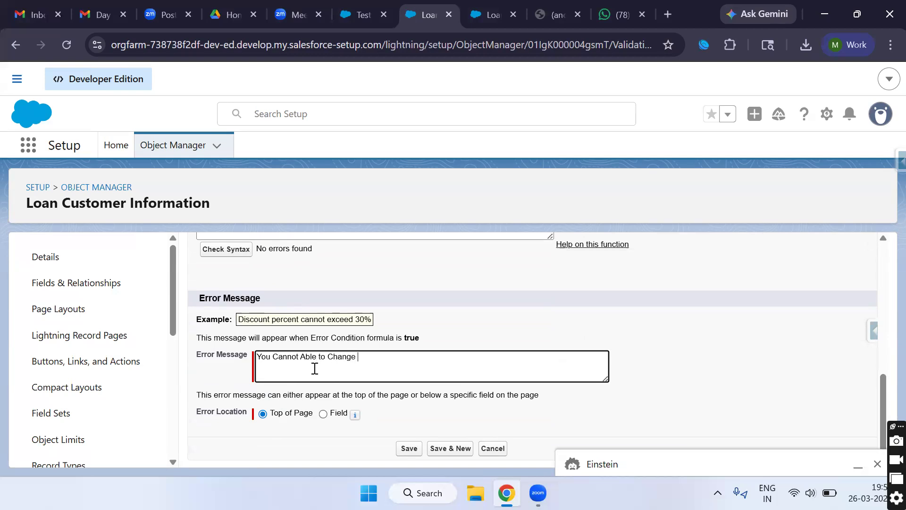
pyautogui.write('the name Please ask to y')
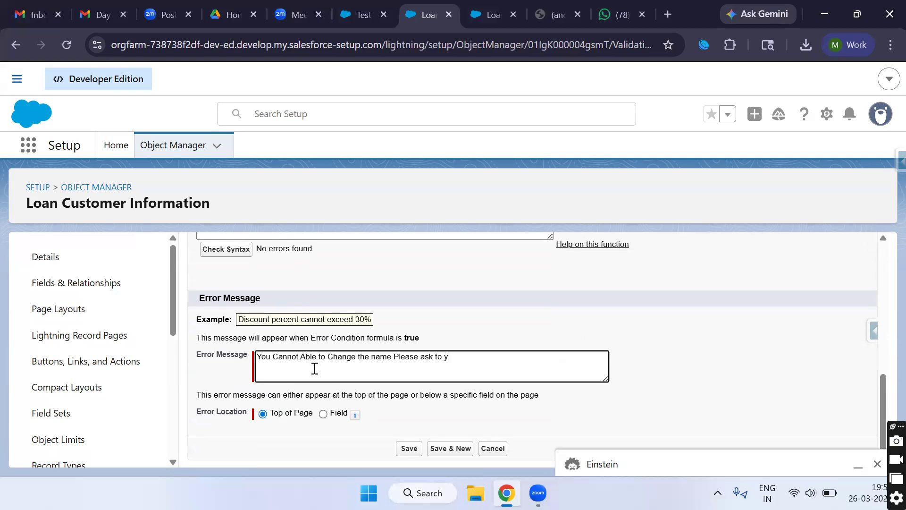
pyautogui.write('our Administration')
pyautogui.tripleClick(378, 361)
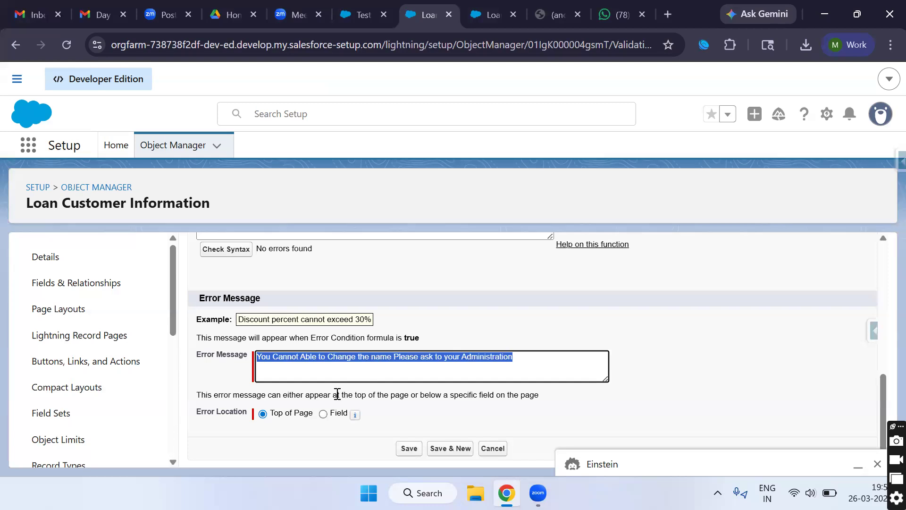
# Step: Keep the error location at Top of Page and save the validation rule
pyautogui.click(323, 414)
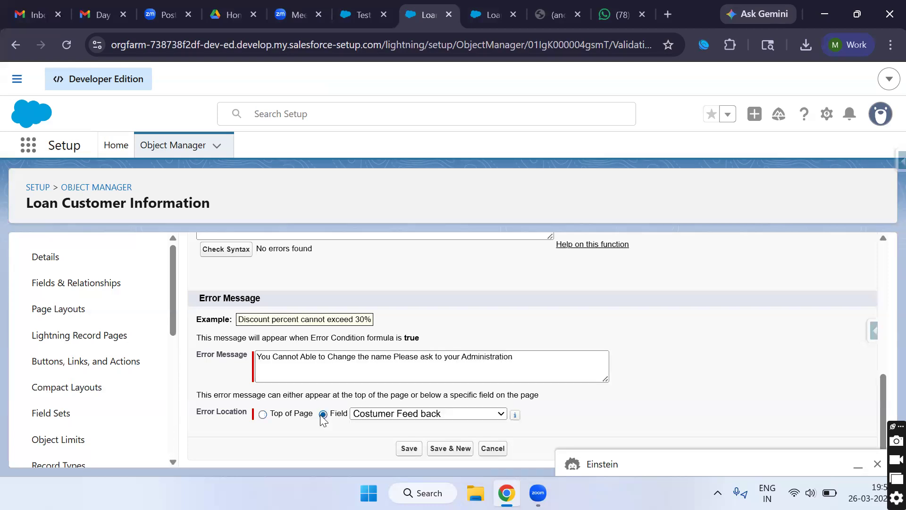
pyautogui.click(368, 414)
pyautogui.click(267, 418)
pyautogui.click(267, 415)
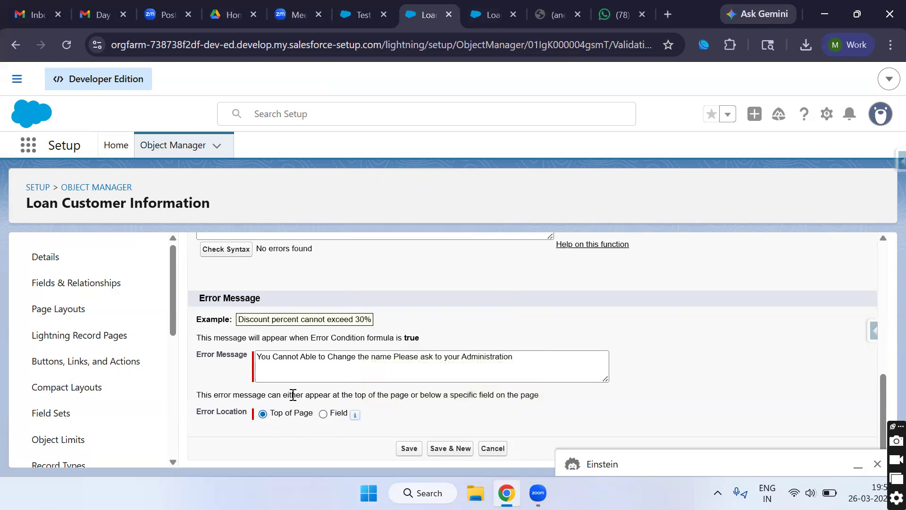
pyautogui.click(415, 449)
# Step: On the reloaded Test record, append '1' to the Name and save to trigger the rule
pyautogui.click(380, 19)
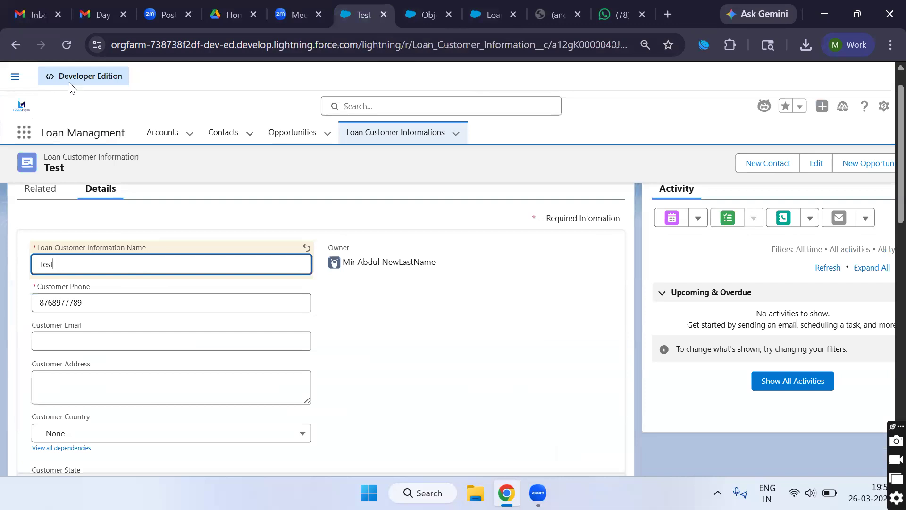
pyautogui.click(67, 41)
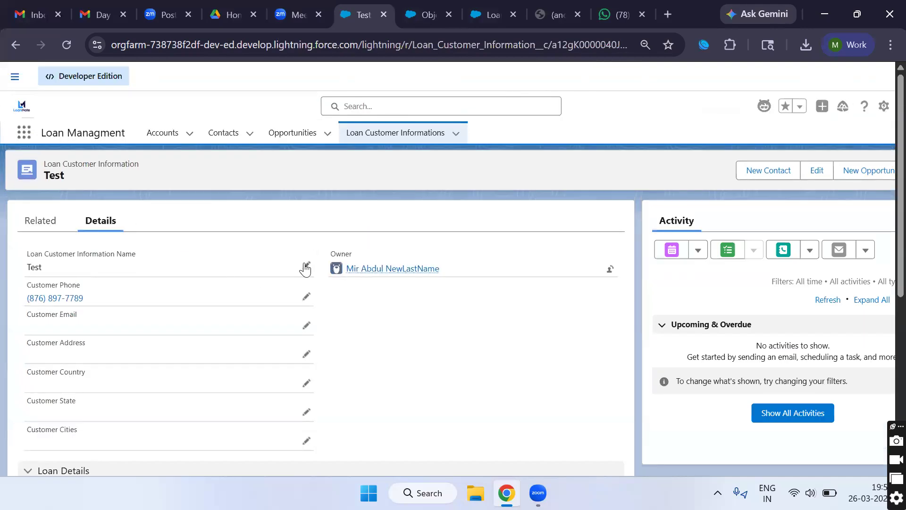
pyautogui.click(307, 265)
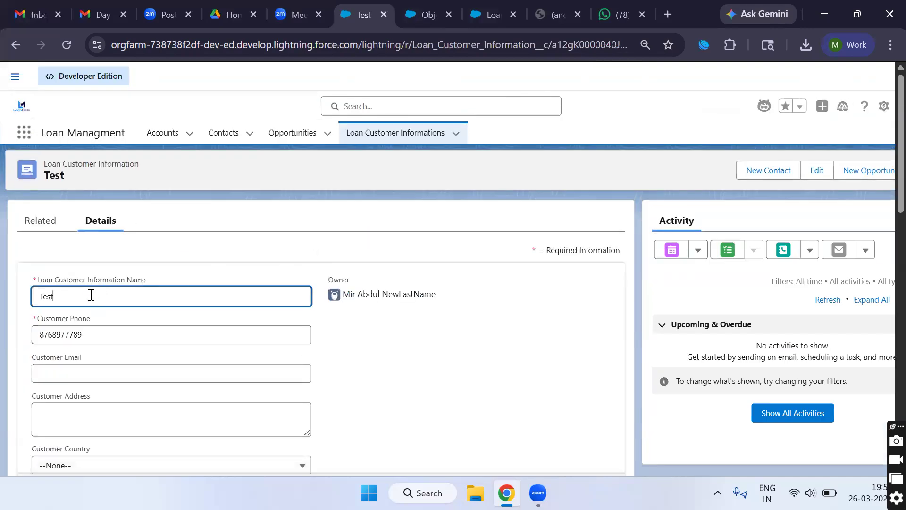
pyautogui.write('1')
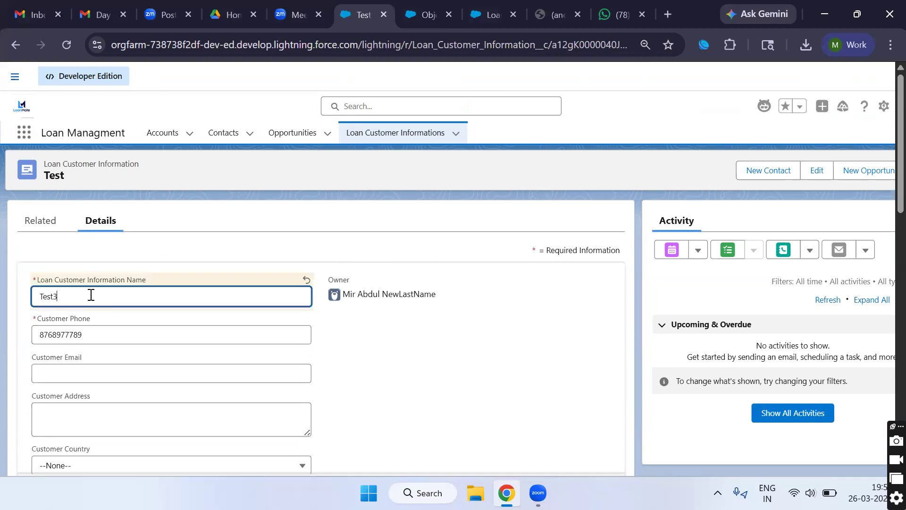
pyautogui.scroll(-15, 180, 338)
pyautogui.click(335, 461)
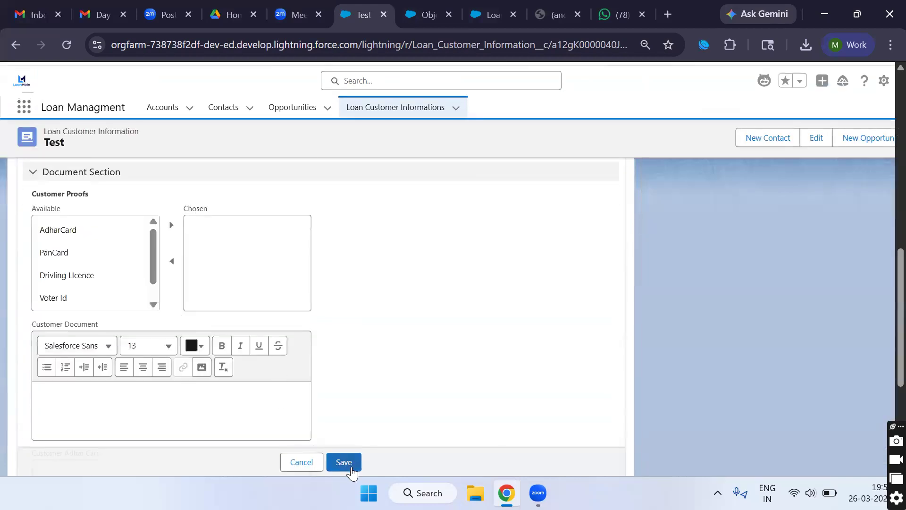
pyautogui.keyDown('ctrl'); pyautogui.scroll(5, 278, 429); pyautogui.keyUp('ctrl')
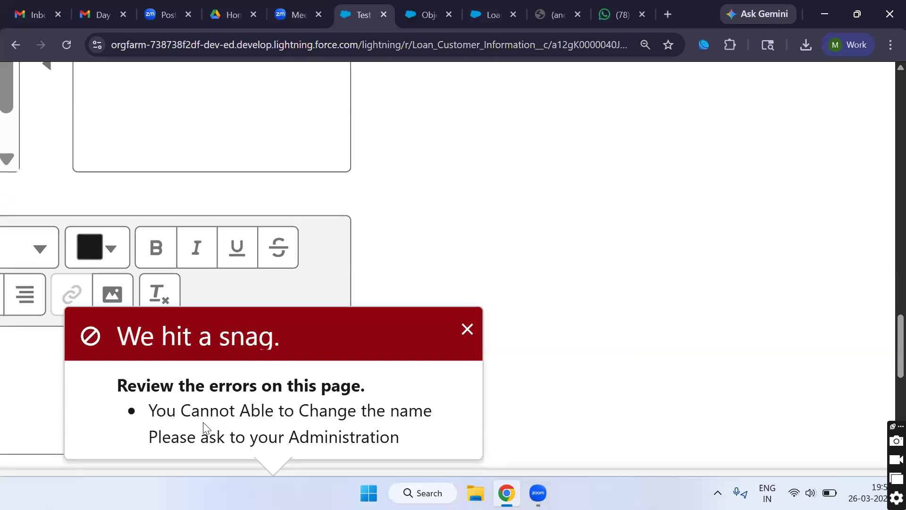
pyautogui.keyDown('ctrl'); pyautogui.scroll(-5, 249, 387); pyautogui.keyUp('ctrl')
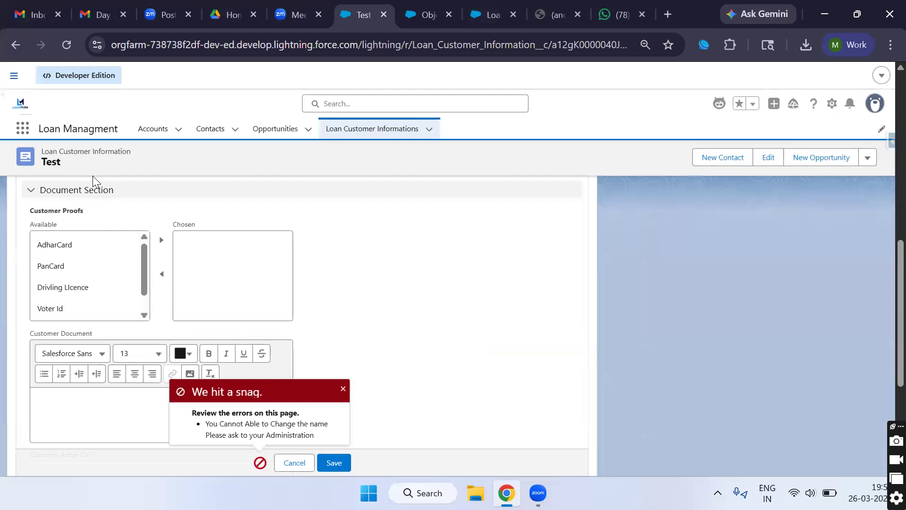
pyautogui.scroll(10, 93, 239)
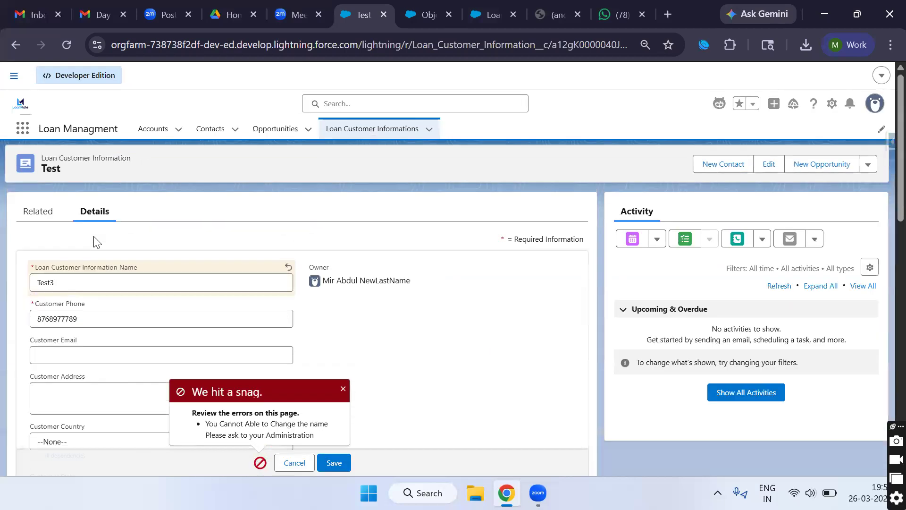
# Step: Remove the added character from the Name and save with the original name
pyautogui.click(85, 280)
pyautogui.press('BackSpace')
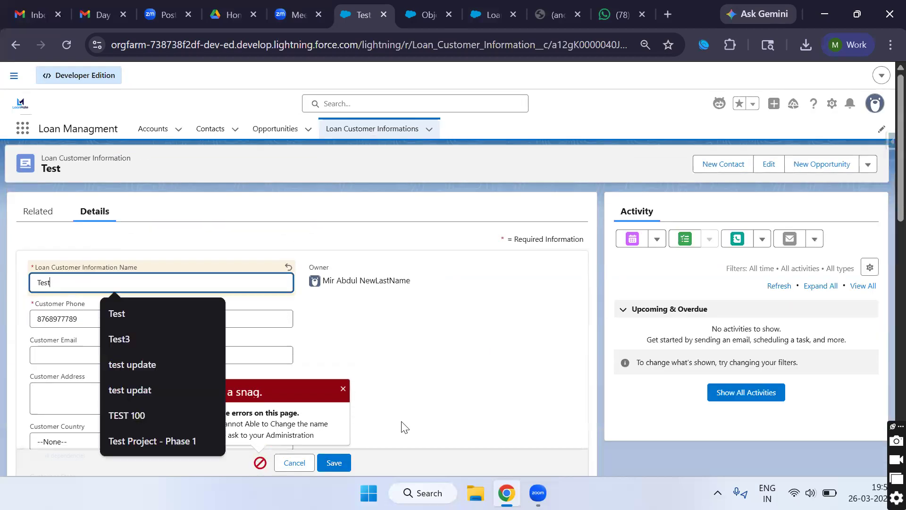
pyautogui.click(334, 462)
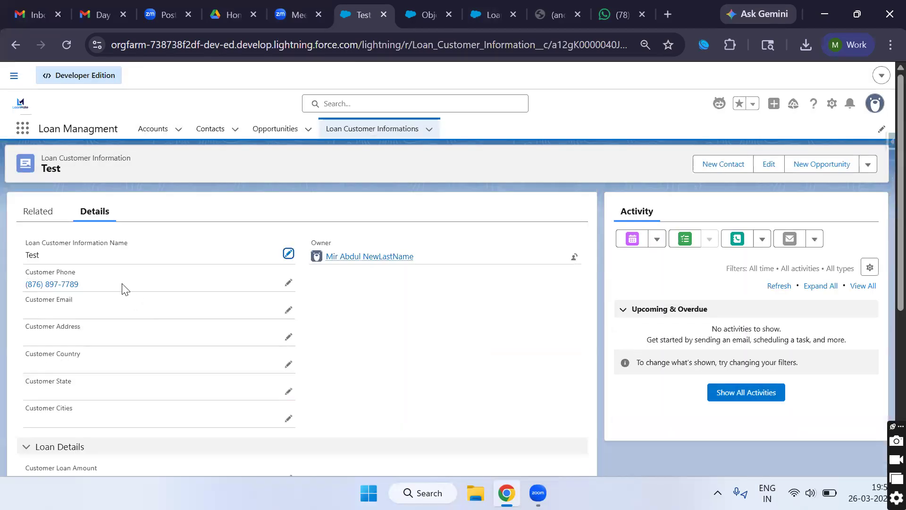
# Step: Delete the Name's last letter, save to see the error, then restore 'Test' and save
pyautogui.click(289, 254)
pyautogui.press('BackSpace')
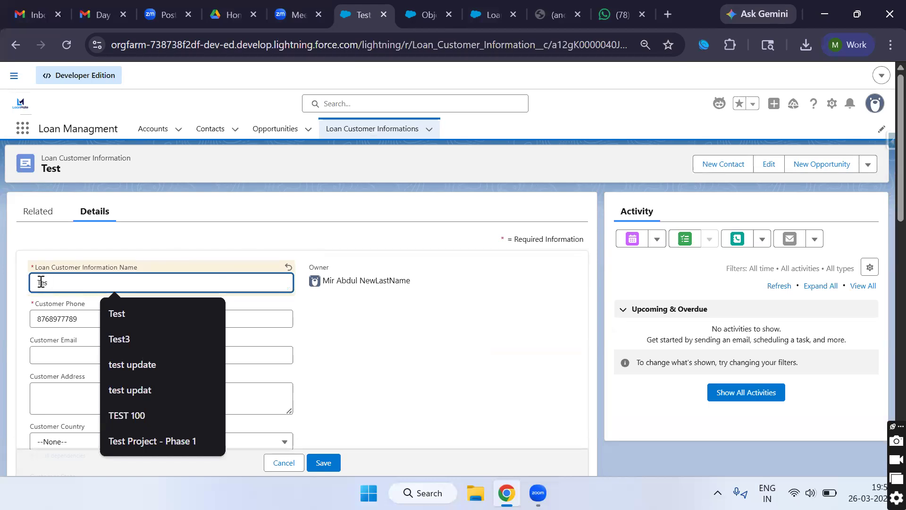
pyautogui.click(323, 463)
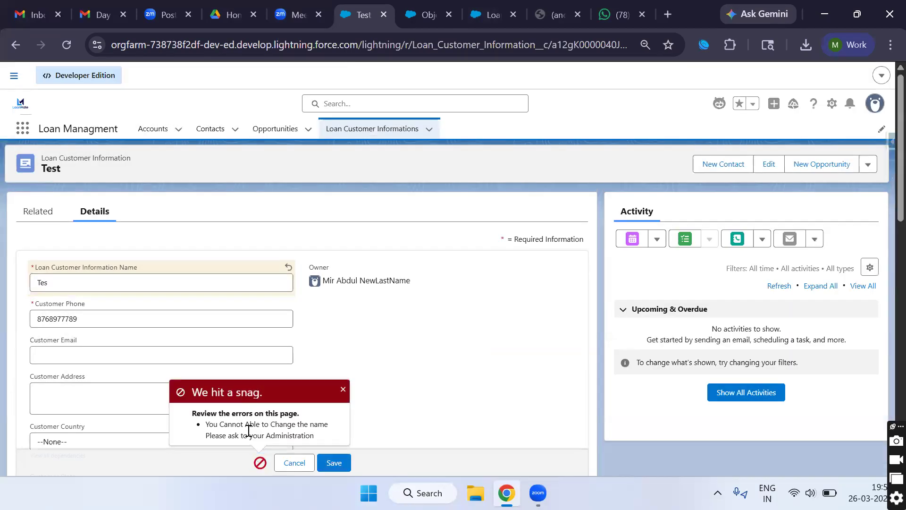
pyautogui.click(148, 280)
pyautogui.write('t')
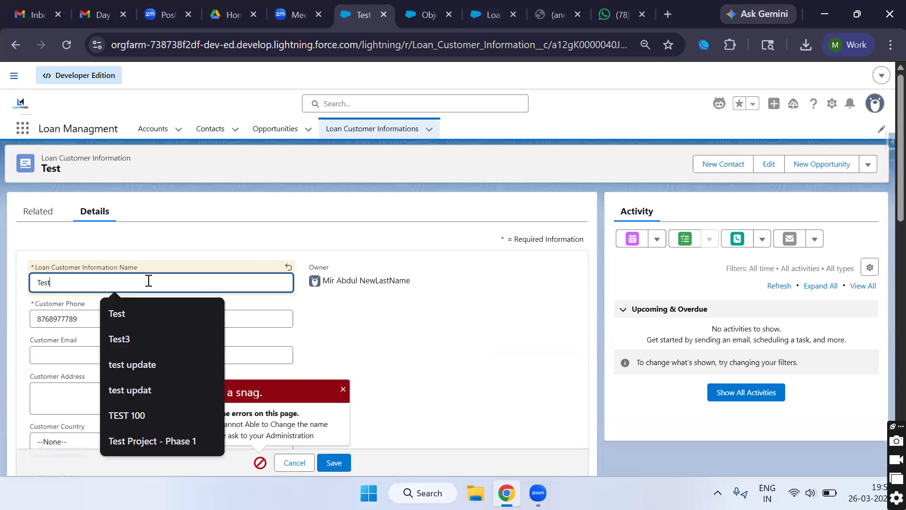
pyautogui.click(334, 463)
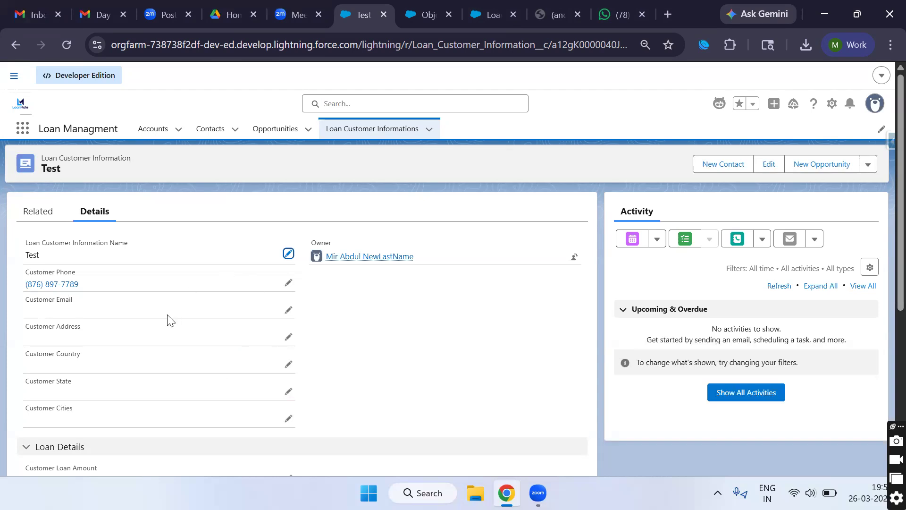
pyautogui.scroll(-2, 85, 353)
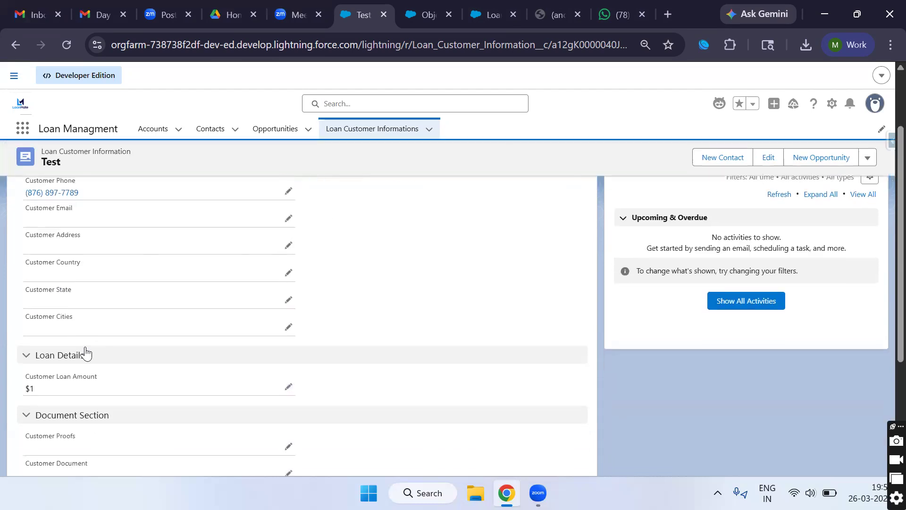
pyautogui.scroll(-1, 85, 352)
pyautogui.scroll(-2, 141, 330)
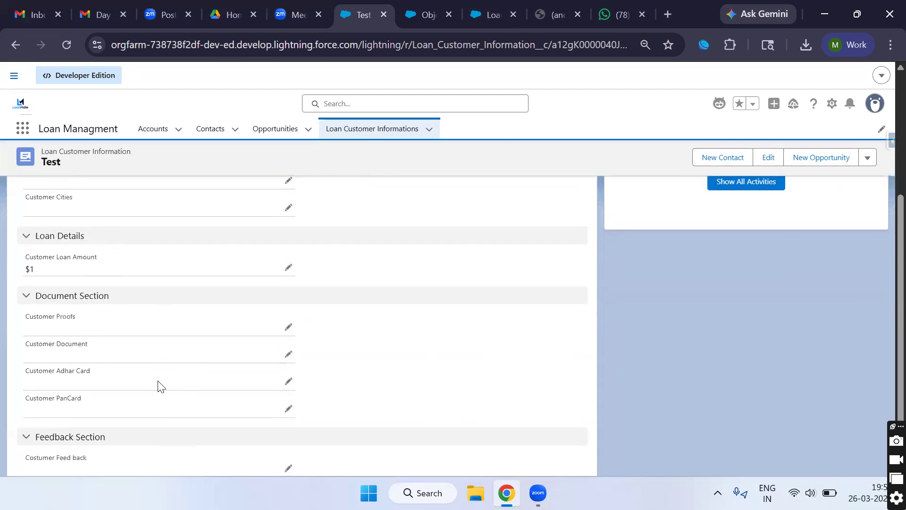
pyautogui.scroll(-1, 157, 385)
pyautogui.scroll(2, 164, 379)
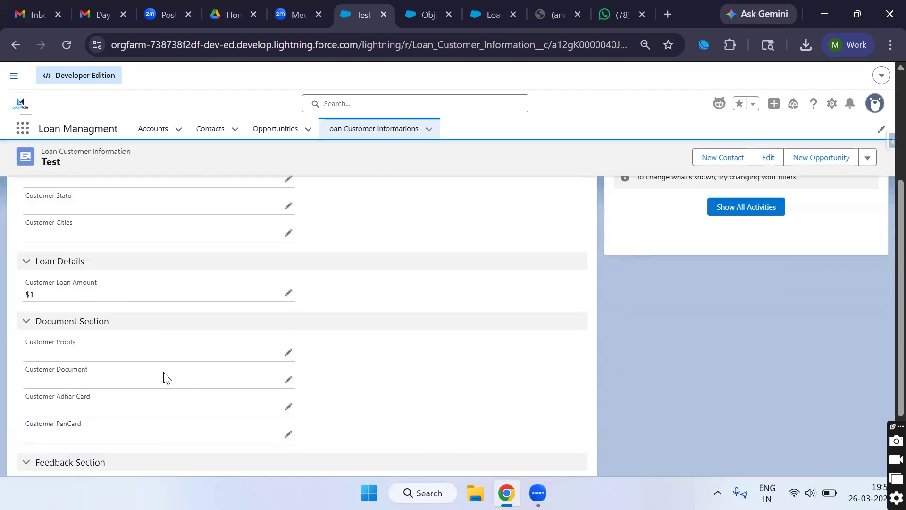
pyautogui.scroll(3, 164, 377)
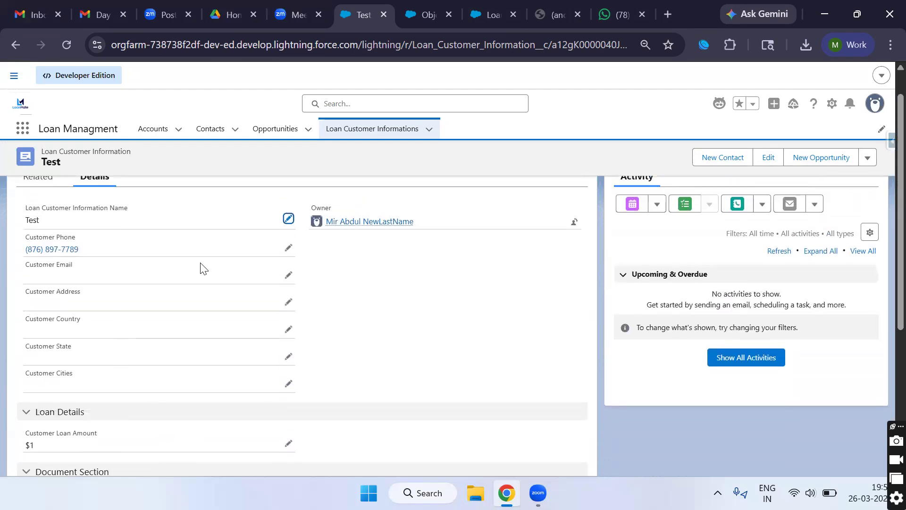
pyautogui.click(289, 248)
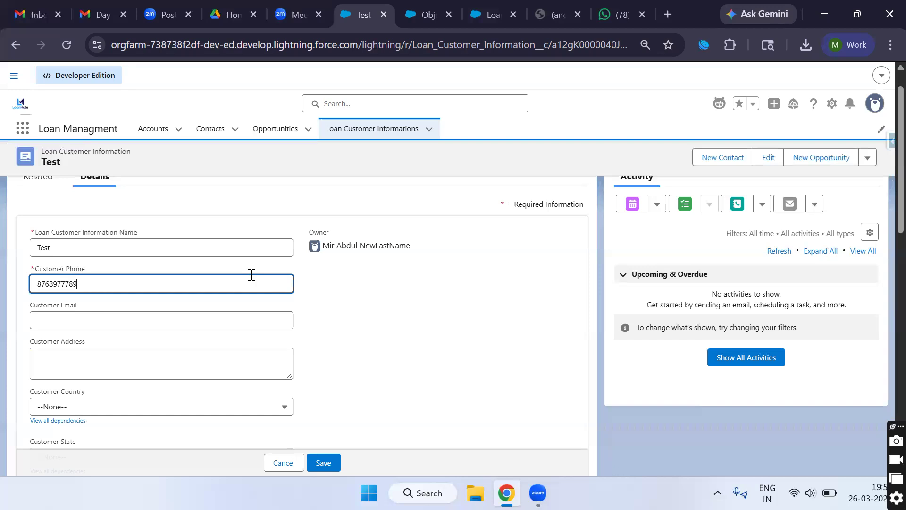
pyautogui.doubleClick(66, 286)
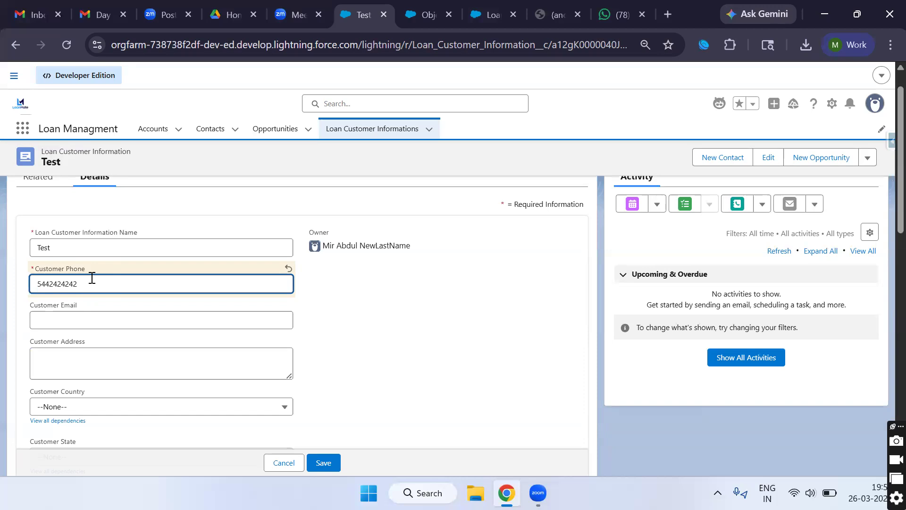
# Step: Correct the new phone number's first digit to 6
pyautogui.click(58, 284)
pyautogui.click(41, 286)
pyautogui.press('BackSpace')
pyautogui.write('6')
pyautogui.doubleClick(68, 284)
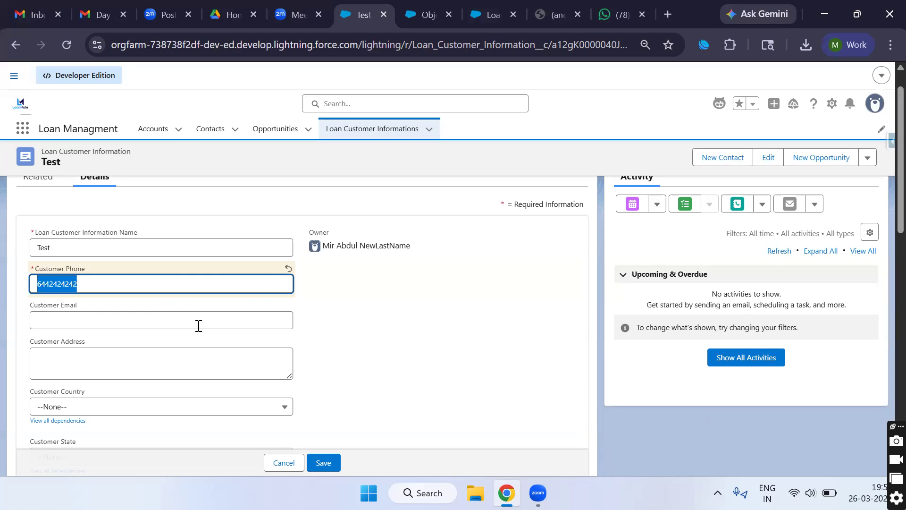
pyautogui.press('super')
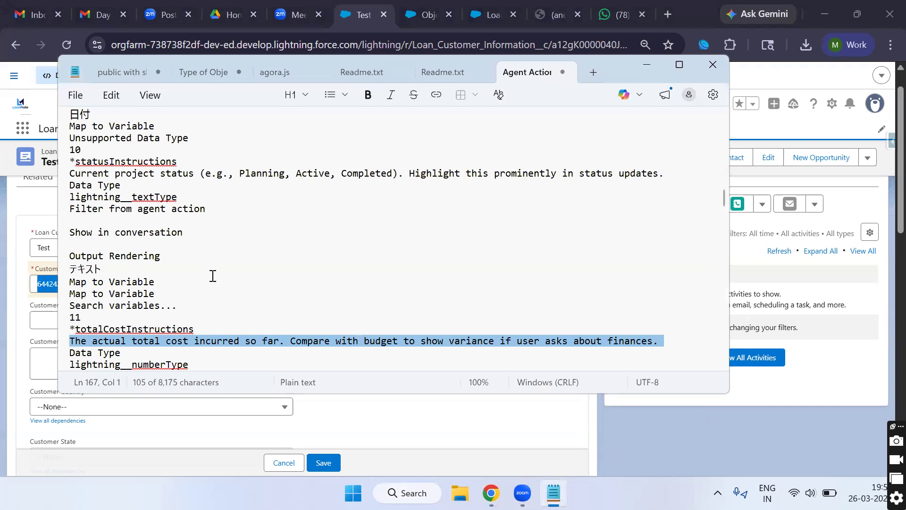
# Step: Type REGEX on a new line at the end of the Notepad notes
pyautogui.scroll(-16, 178, 283)
pyautogui.click(178, 245)
pyautogui.scroll(3, 180, 247)
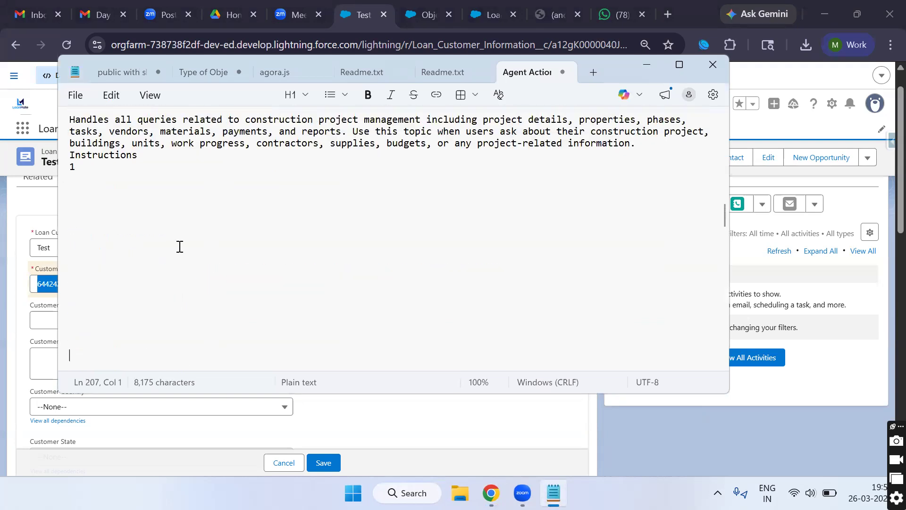
pyautogui.scroll(-2, 154, 265)
pyautogui.write('REGEX')
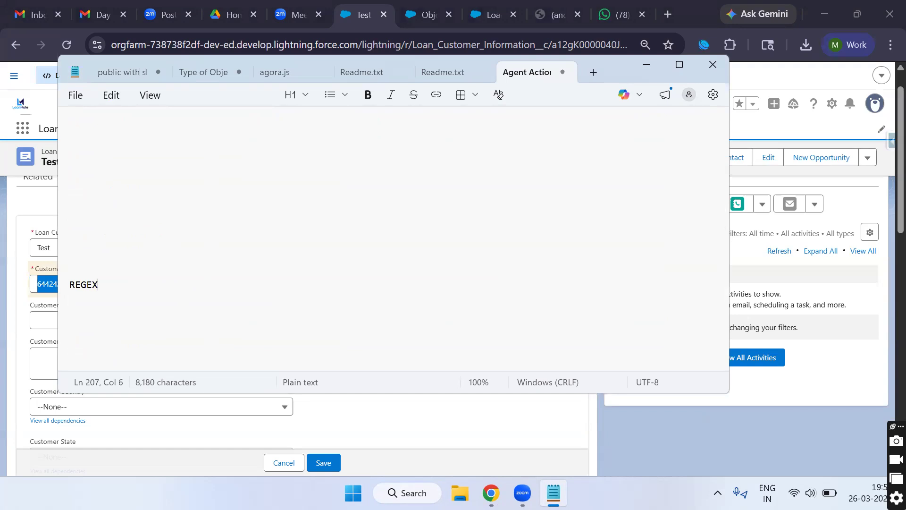
pyautogui.doubleClick(75, 283)
pyautogui.click(102, 283)
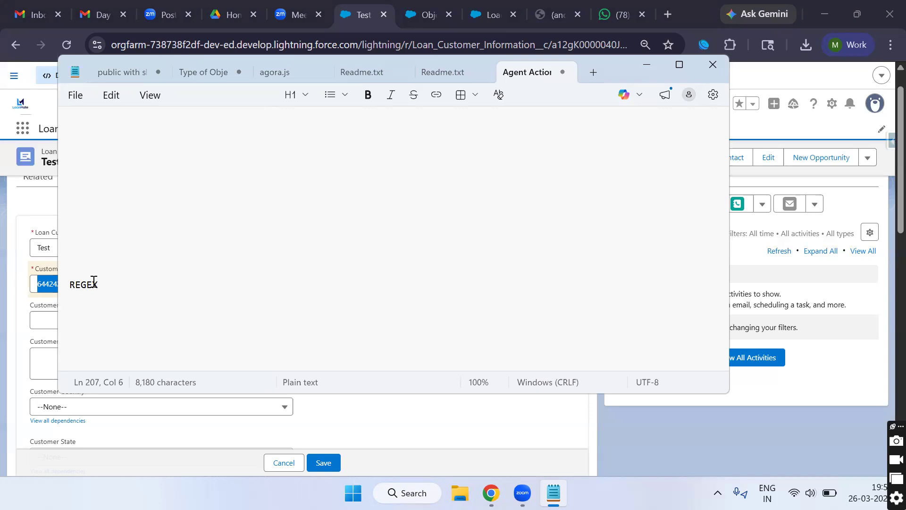
# Step: Select REGEX in the Notepad notes and minimize Notepad to get back to Salesforce
pyautogui.doubleClick(83, 283)
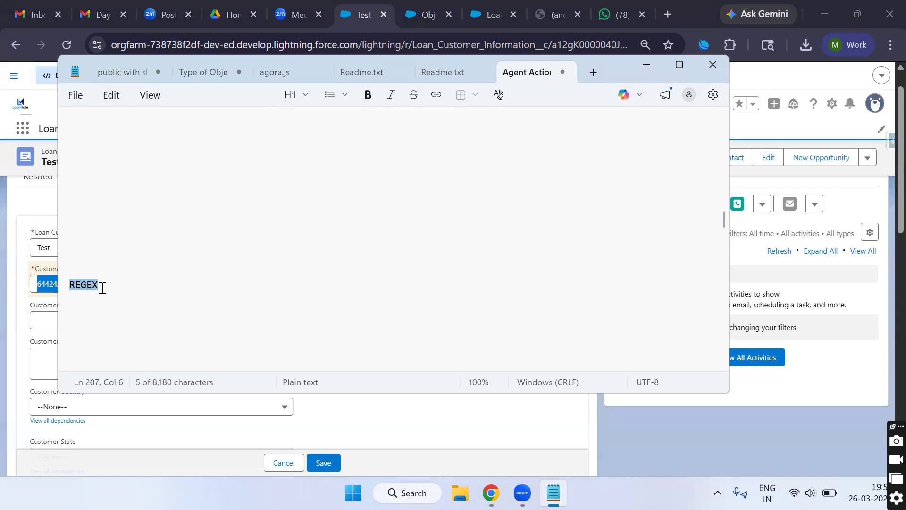
pyautogui.click(652, 64)
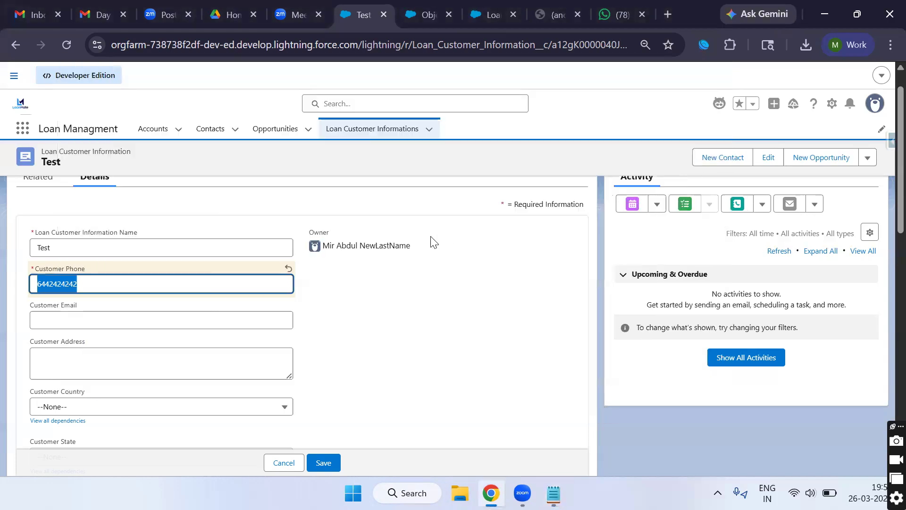
pyautogui.click(415, 21)
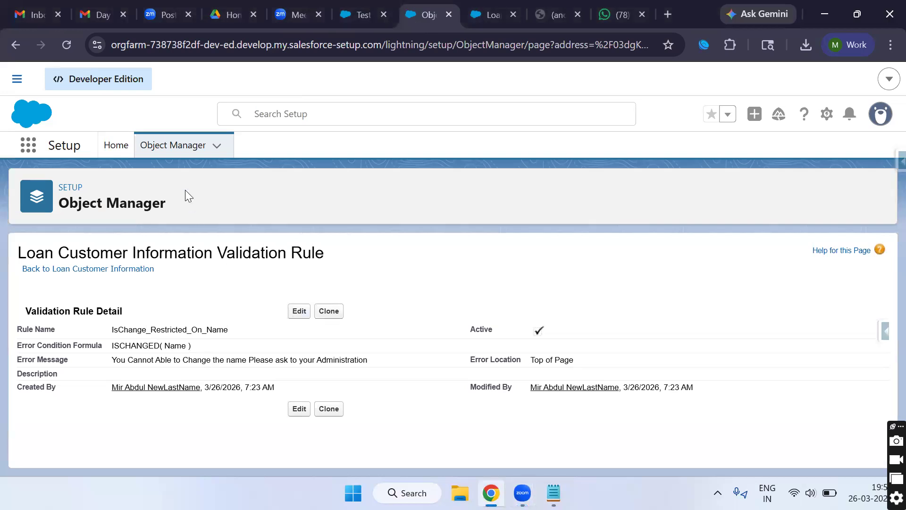
# Step: Go back to Loan Customer Information's Validation Rules and start a new rule
pyautogui.click(15, 45)
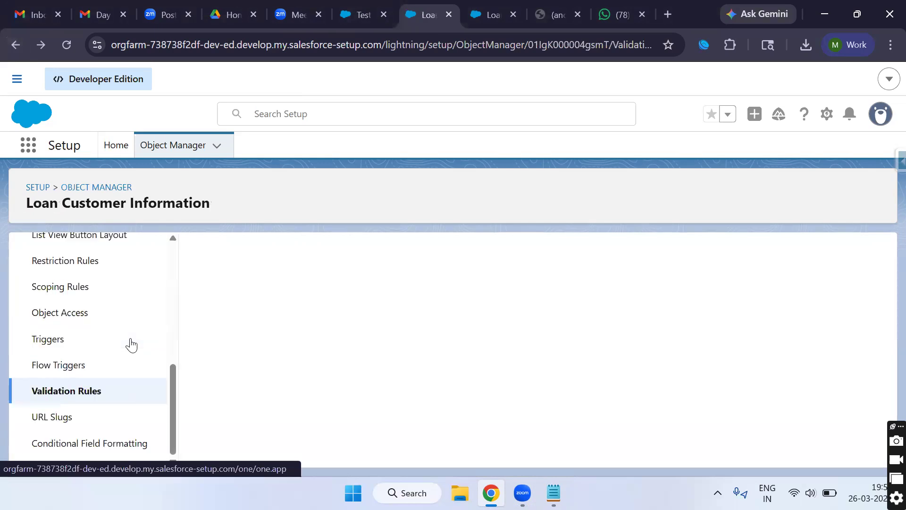
pyautogui.click(93, 391)
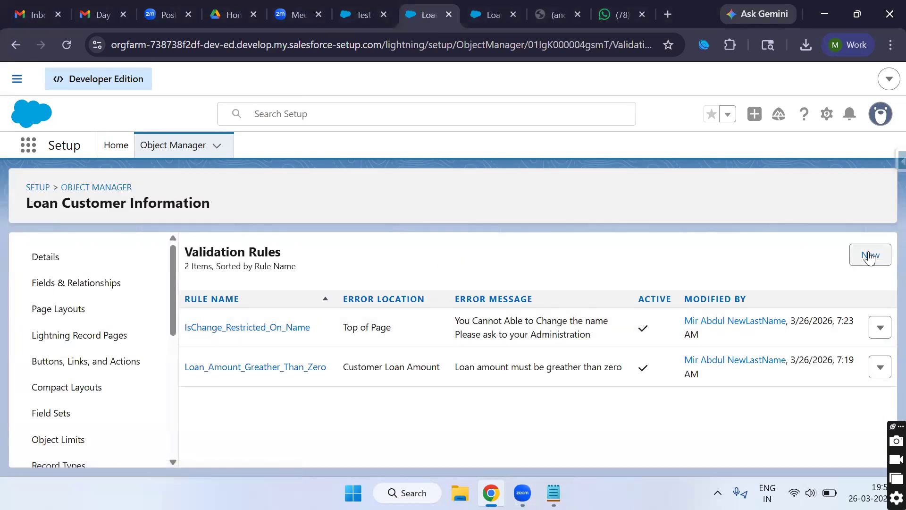
pyautogui.click(870, 258)
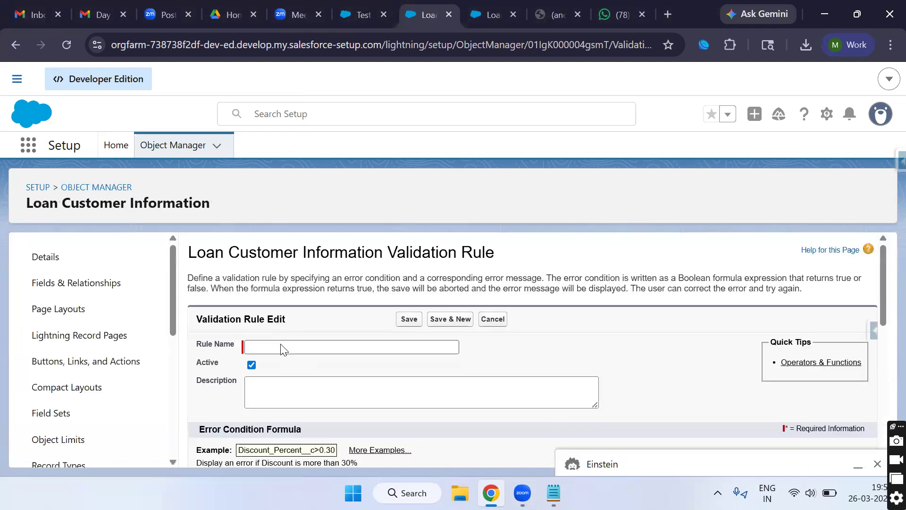
# Step: Name the rule 'Phone Should be Proper Format', fixing typos, and place the cursor in the formula box
pyautogui.click(296, 348)
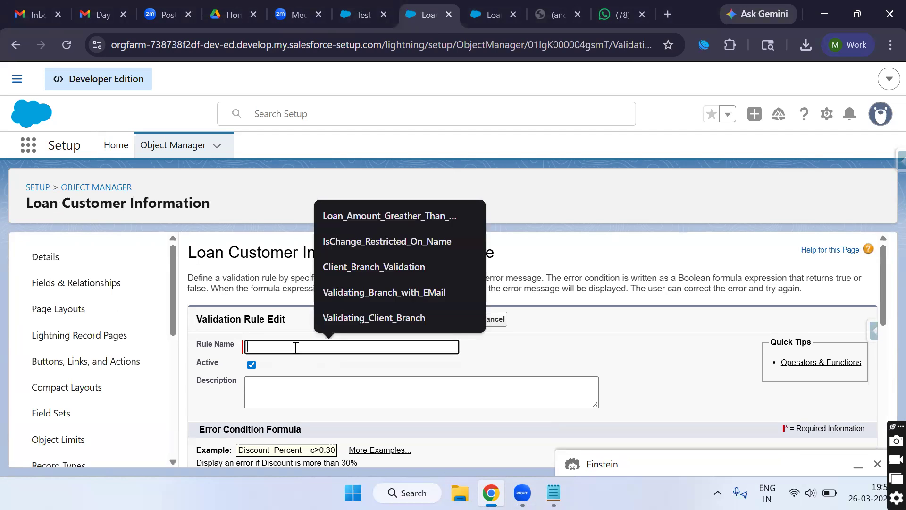
pyautogui.write('Phone')
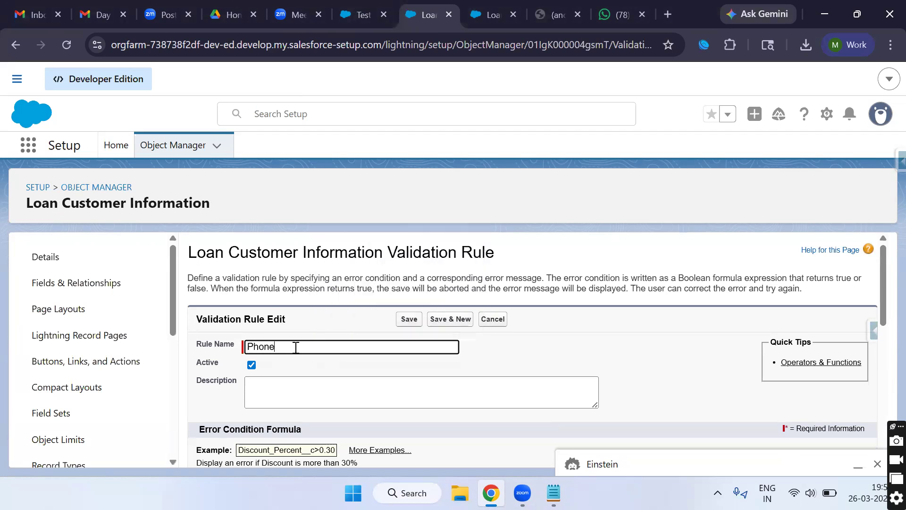
pyautogui.write(' Shou')
pyautogui.press('BackSpace')
pyautogui.press('BackSpace')
pyautogui.press('BackSpace')
pyautogui.press('BackSpace')
pyautogui.write('Exit')
pyautogui.doubleClick(279, 347)
pyautogui.press('BackSpace')
pyautogui.doubleClick(271, 343)
pyautogui.click(290, 348)
pyautogui.write('Should be PPerfor')
pyautogui.press('BackSpace')
pyautogui.press('BackSpace')
pyautogui.press('BackSpace')
pyautogui.press('BackSpace')
pyautogui.write('roper Format')
pyautogui.tripleClick(321, 348)
pyautogui.doubleClick(323, 348)
pyautogui.scroll(-4, 336, 371)
pyautogui.click(336, 367)
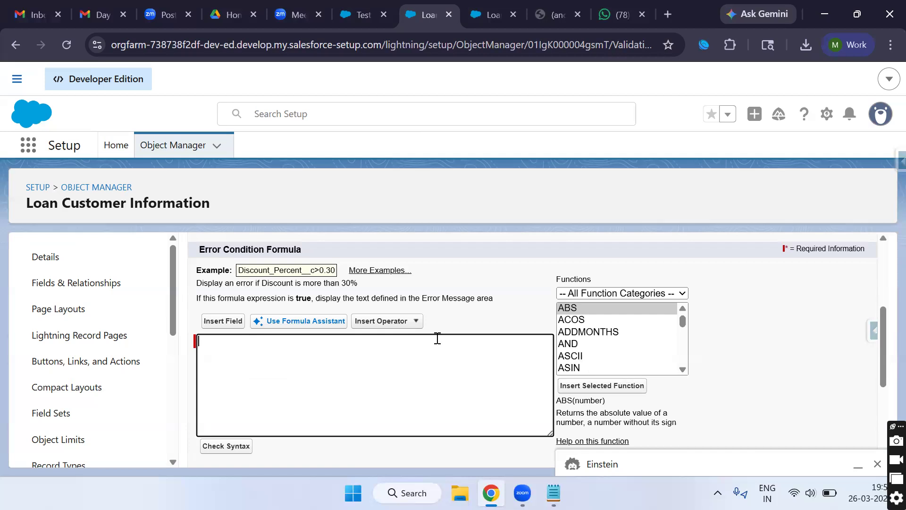
# Step: Type REGEX( into the error condition formula, then clear the box again
pyautogui.write('REGEX(')
pyautogui.scroll(-5, 613, 349)
pyautogui.scroll(-15, 614, 349)
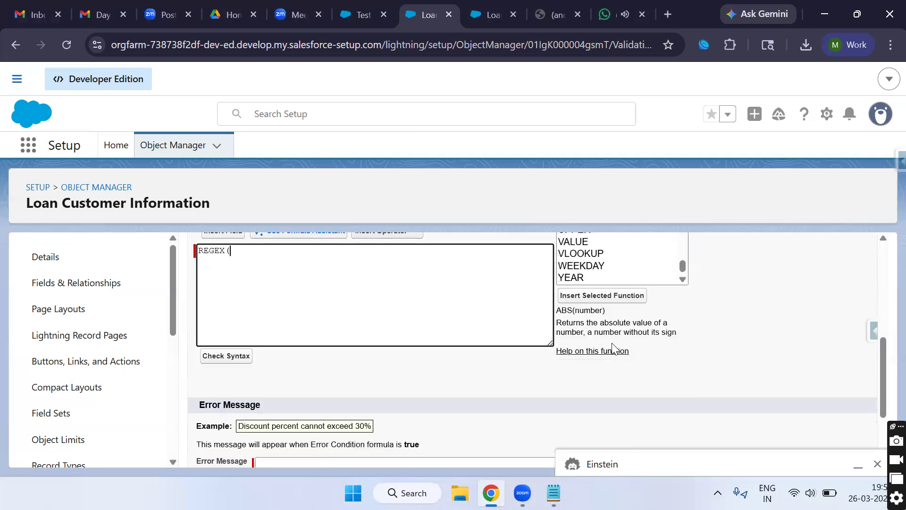
pyautogui.scroll(3, 606, 297)
pyautogui.scroll(2, 599, 386)
pyautogui.scroll(5, 601, 386)
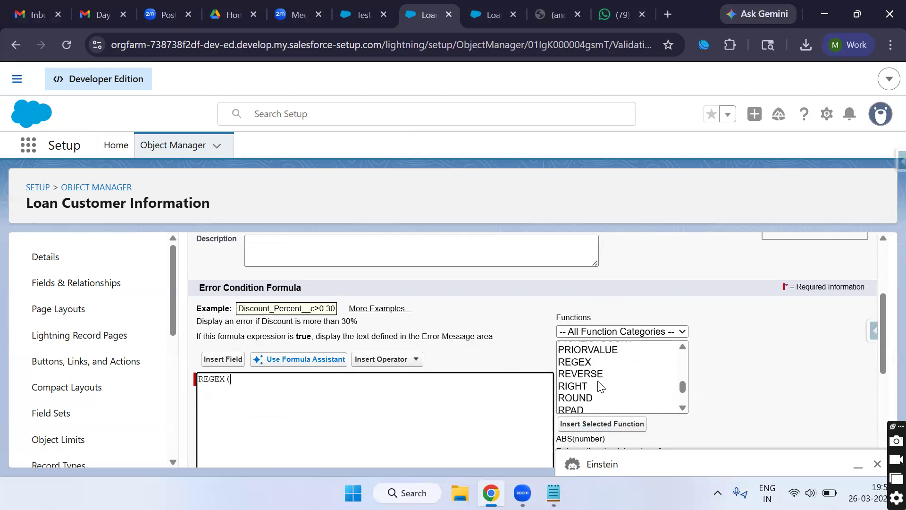
pyautogui.doubleClick(214, 377)
pyautogui.hotkey('ctrl', 'a')
pyautogui.press('Delete')
# Step: Insert the REGEX function from Functions, delete its placeholder arguments, and bring up Insert Field
pyautogui.scroll(1, 613, 385)
pyautogui.scroll(6, 572, 370)
pyautogui.scroll(-7, 573, 369)
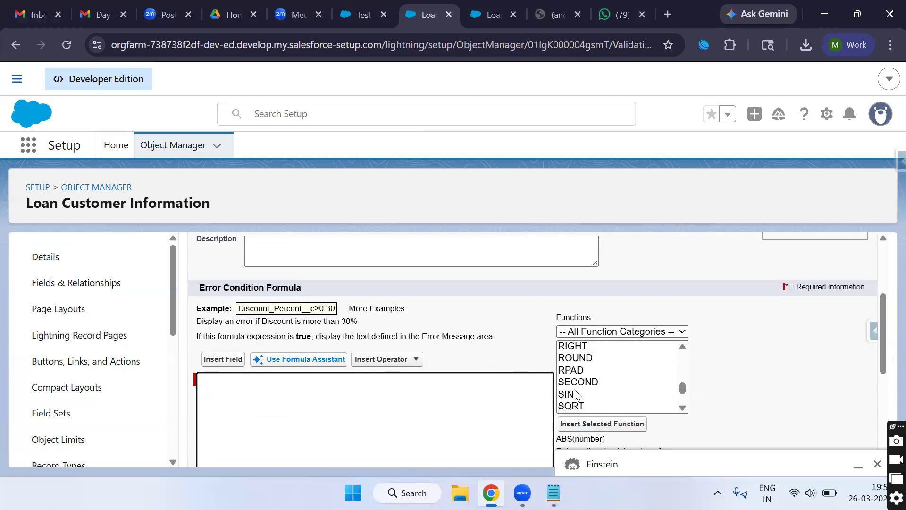
pyautogui.scroll(2, 575, 370)
pyautogui.click(584, 378)
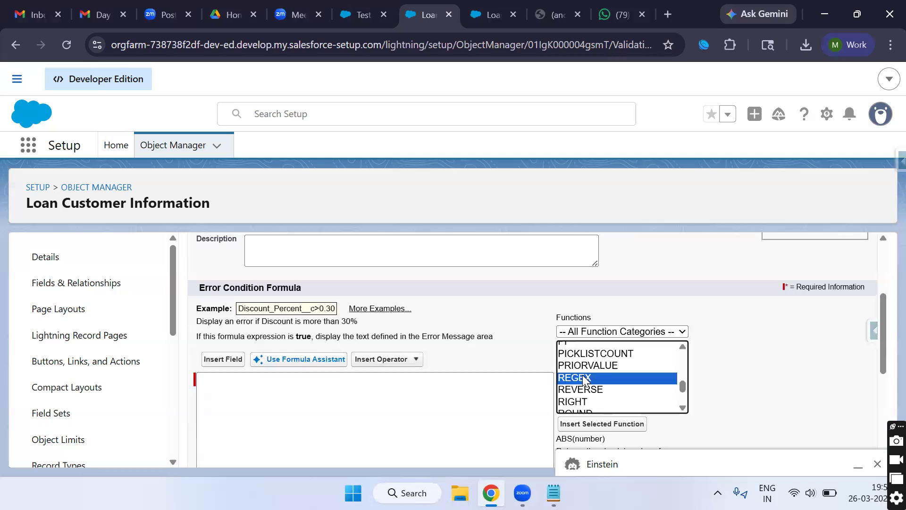
pyautogui.click(601, 424)
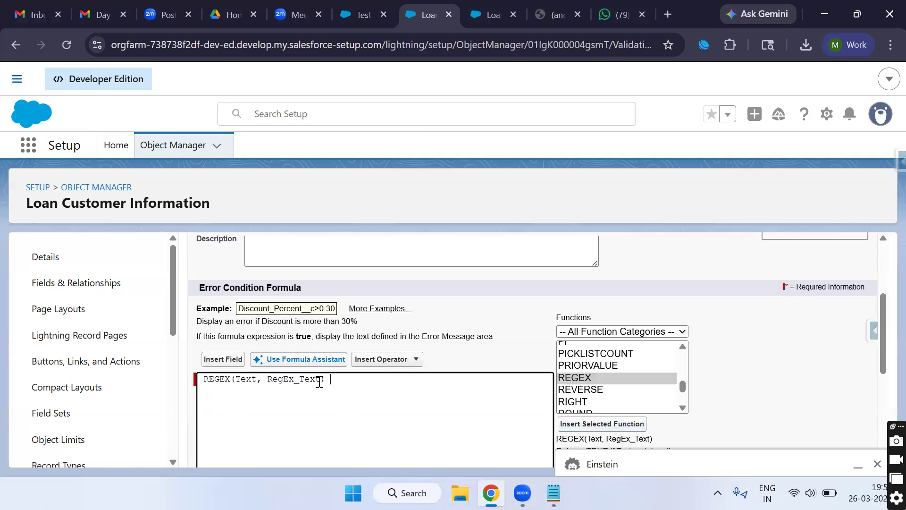
pyautogui.moveTo(320, 382); pyautogui.dragTo(238, 381)
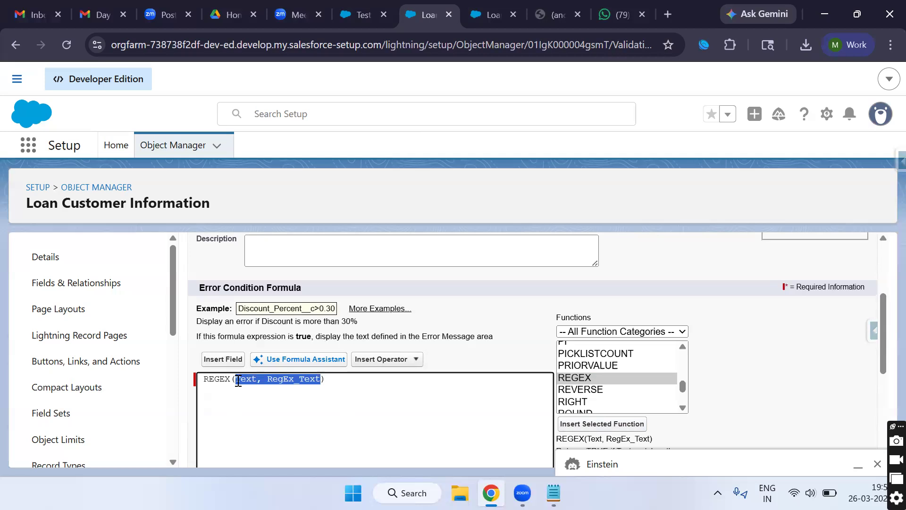
pyautogui.press('BackSpace')
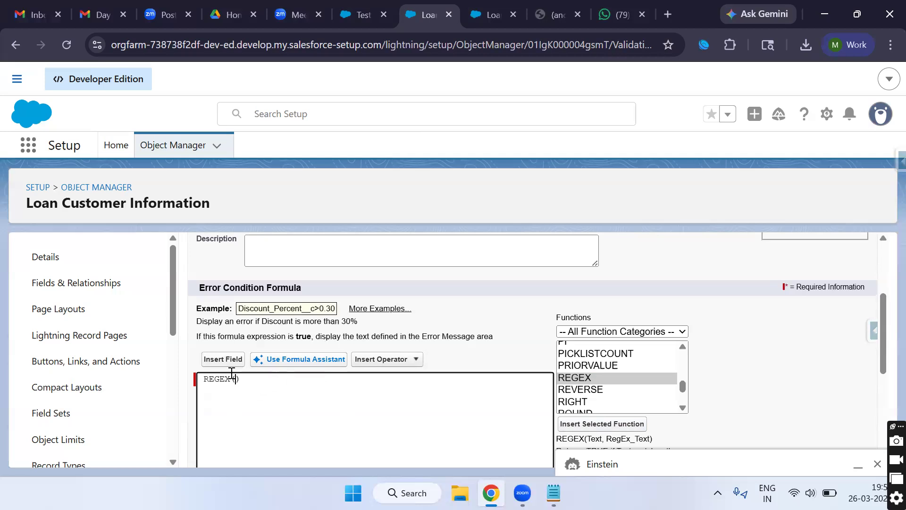
pyautogui.click(223, 364)
pyautogui.scroll(-2, 561, 371)
pyautogui.scroll(-2, 562, 371)
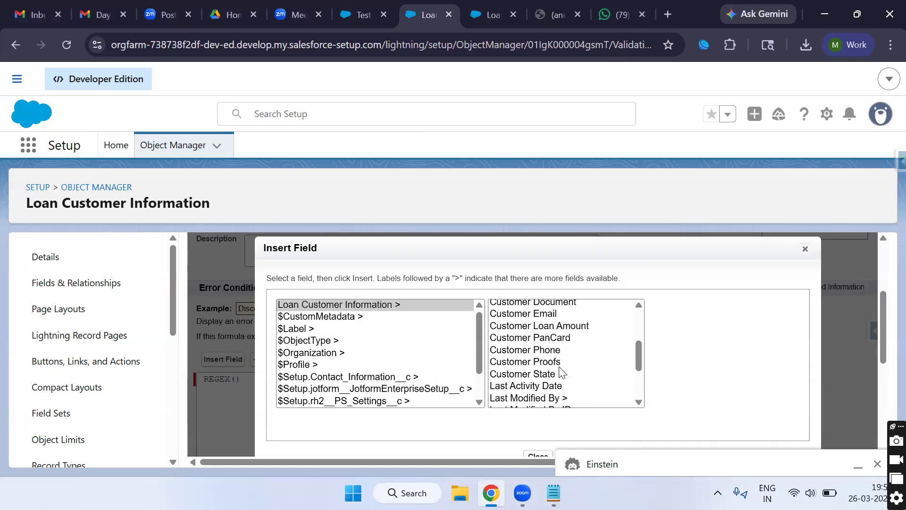
# Step: Insert Customer_Phone__c into REGEX and add the pattern "^[6-9][0-9]{9}$"
pyautogui.click(571, 352)
pyautogui.click(707, 381)
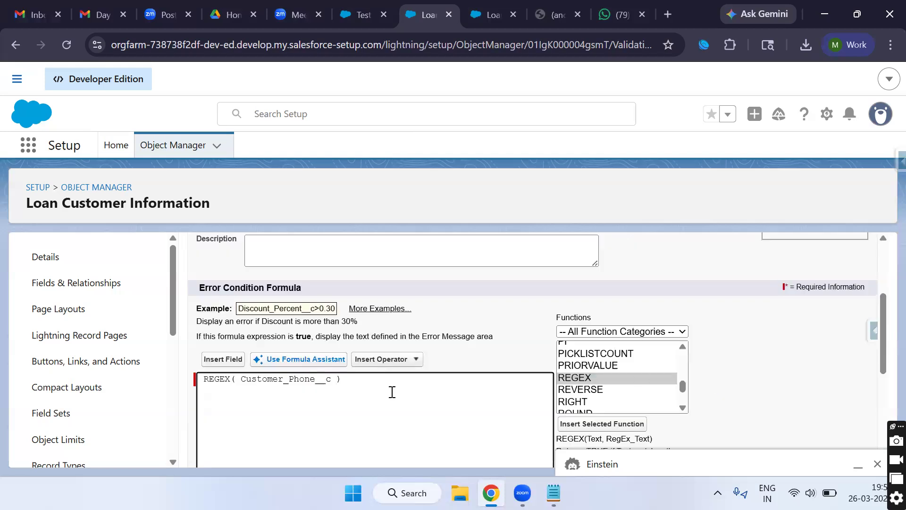
pyautogui.write(', "')
pyautogui.write('^[6-9][0-9')
pyautogui.write('{')
pyautogui.write('9')
pyautogui.write('$"')
pyautogui.moveTo(440, 379); pyautogui.dragTo(347, 380)
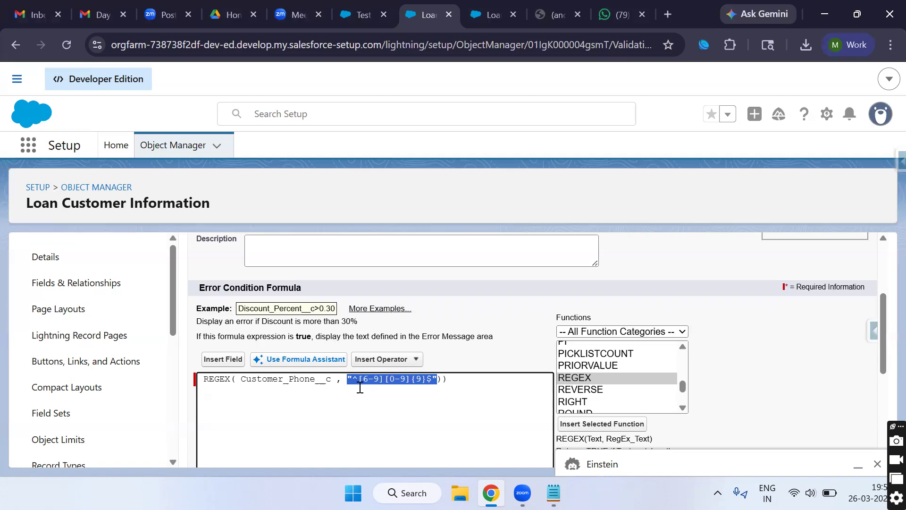
pyautogui.click(364, 405)
# Step: Run Check Syntax and remove the extra closing parenthesis so the formula validates
pyautogui.scroll(-1, 371, 409)
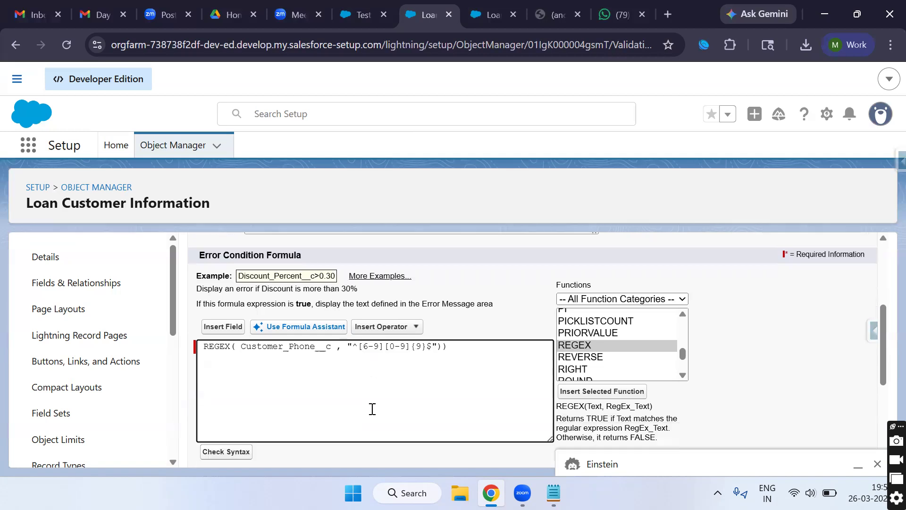
pyautogui.moveTo(405, 325)
pyautogui.mouseDown()
pyautogui.moveTo(387, 327)
pyautogui.moveTo(395, 328)
pyautogui.mouseUp()
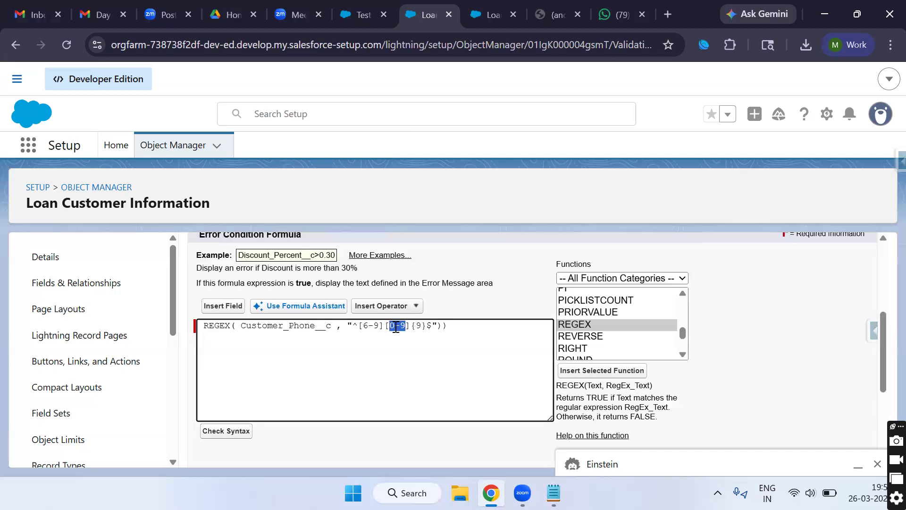
pyautogui.click(396, 327)
pyautogui.click(378, 360)
pyautogui.click(231, 436)
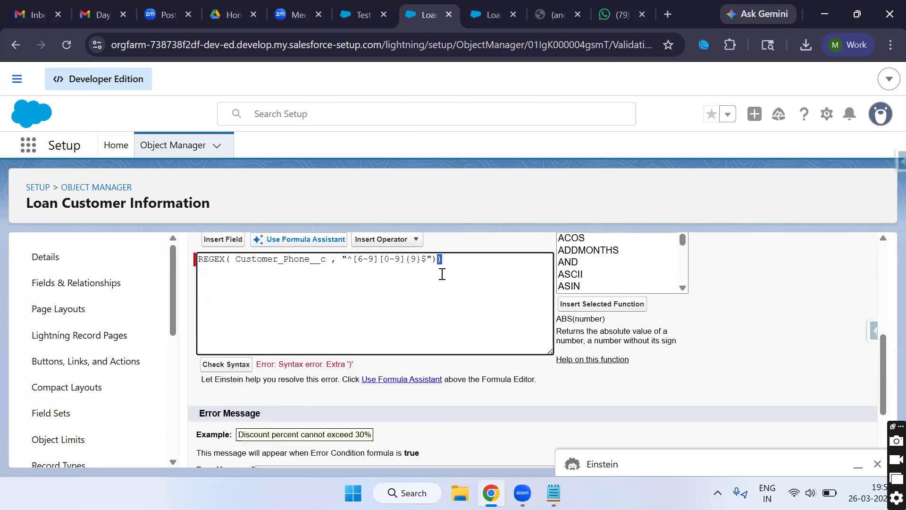
pyautogui.click(462, 262)
pyautogui.click(230, 370)
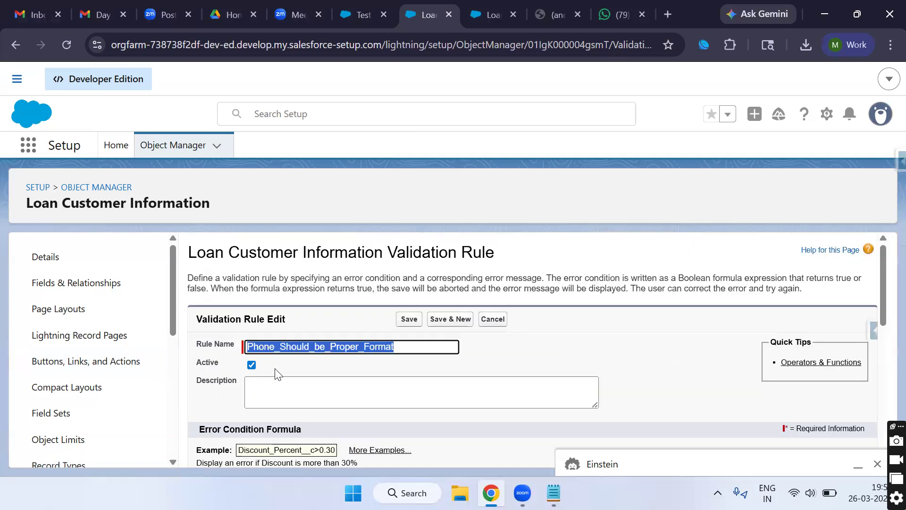
# Step: Start the error message with 'Phone Should', correcting the typos
pyautogui.scroll(-1, 274, 383)
pyautogui.scroll(-3, 300, 386)
pyautogui.click(326, 370)
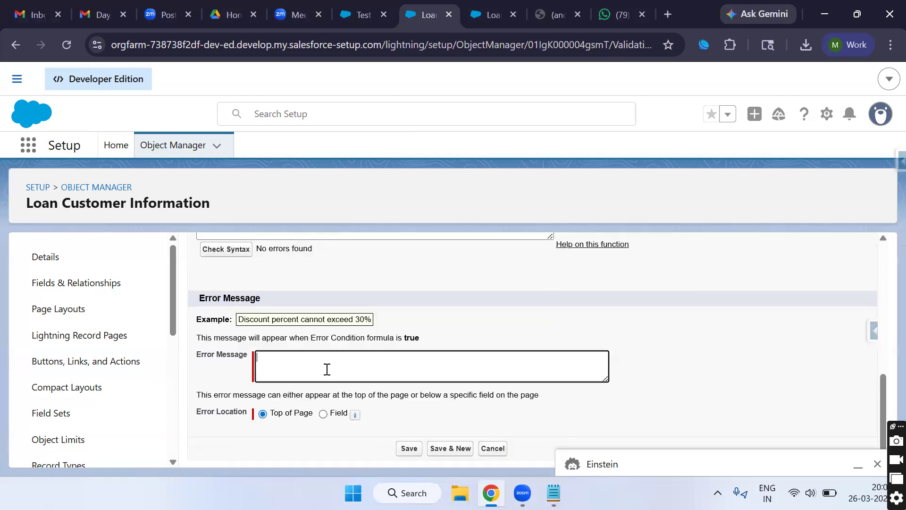
pyautogui.write('Phone Shuld')
pyautogui.press('BackSpace')
pyautogui.press('BackSpace')
pyautogui.write('ulbe')
pyautogui.press('BackSpace')
pyautogui.press('BackSpace')
pyautogui.press('BackSpace')
pyautogui.write('u')
pyautogui.scroll(6, 327, 369)
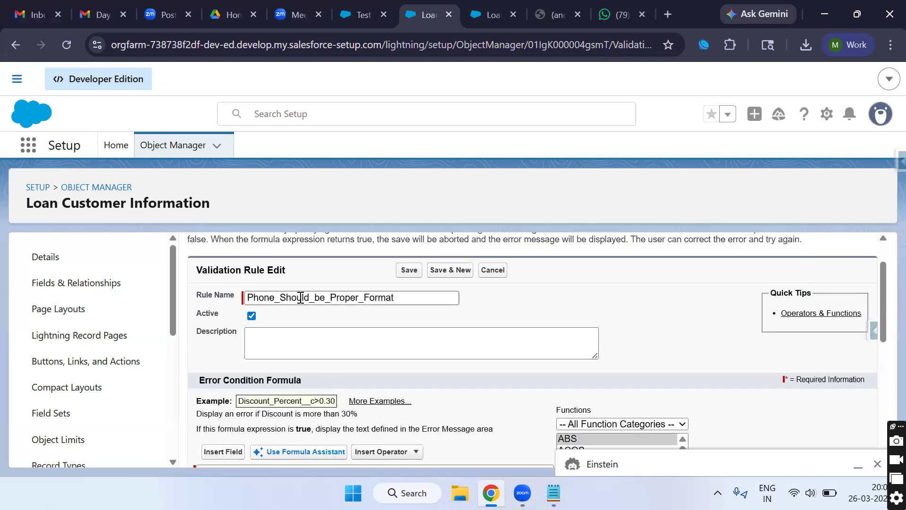
# Step: Paste the rule name into the error message, fix its underscores, and append 'Please Correct It.'
pyautogui.doubleClick(300, 298)
pyautogui.hotkey('ctrl', 'c')
pyautogui.scroll(-6, 359, 364)
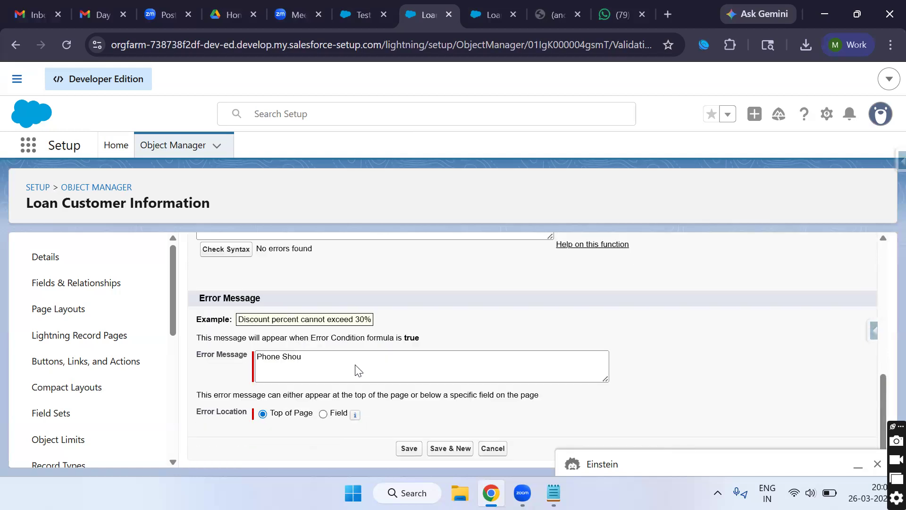
pyautogui.tripleClick(291, 360)
pyautogui.hotkey('ctrl', 'v')
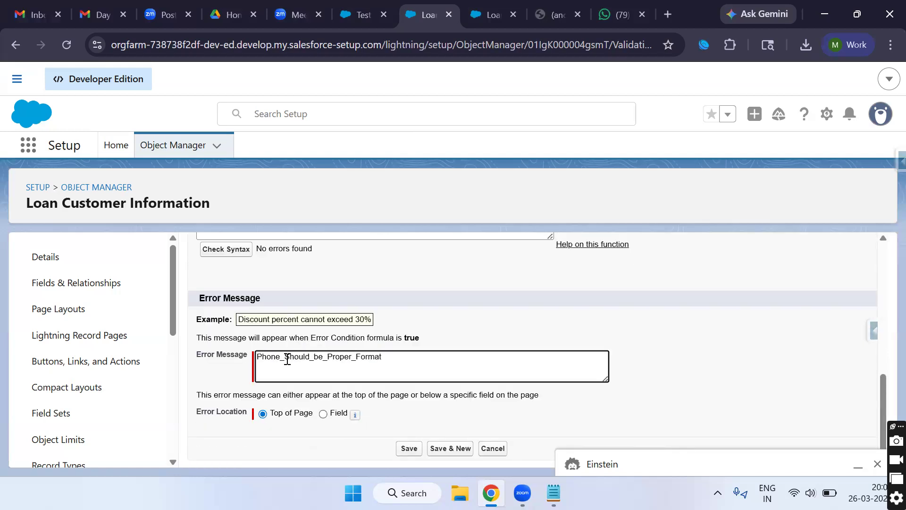
pyautogui.click(287, 360)
pyautogui.press('BackSpace')
pyautogui.click(313, 360)
pyautogui.press('BackSpace')
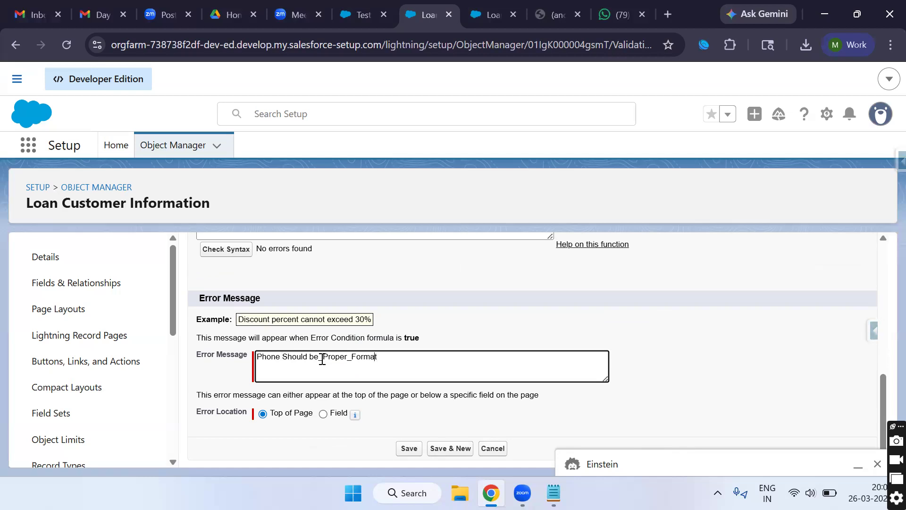
pyautogui.press('BackSpace')
pyautogui.press('BackSpace')
pyautogui.click(380, 355)
pyautogui.write('Please Correct It.')
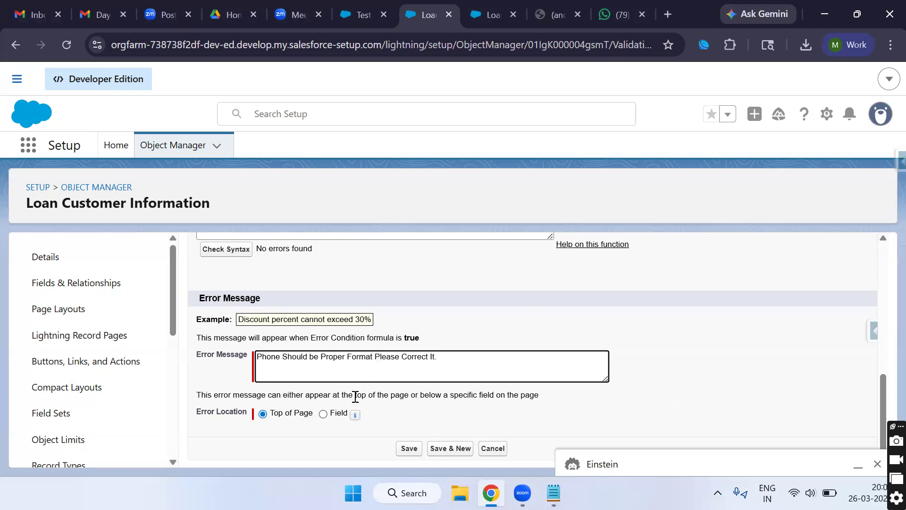
# Step: Place the error at the Customer Phone field and save the rule
pyautogui.click(323, 414)
pyautogui.click(385, 416)
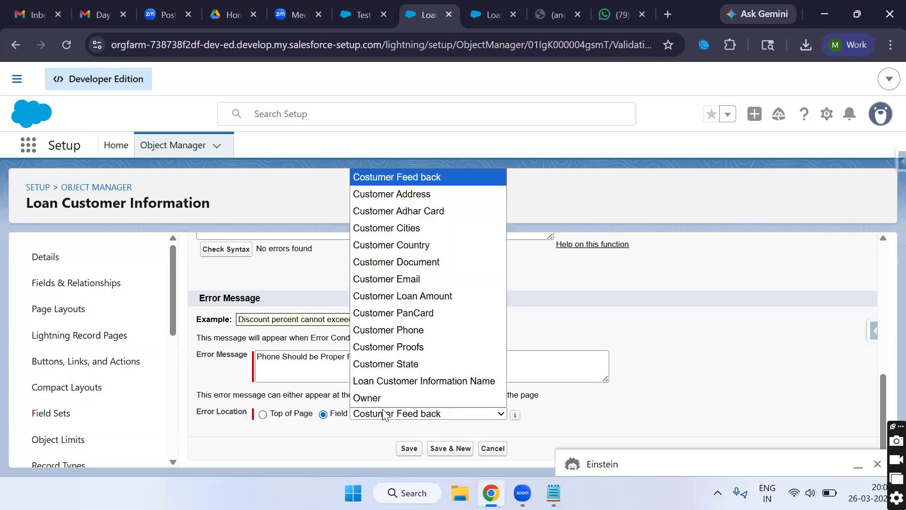
pyautogui.click(421, 326)
pyautogui.click(408, 449)
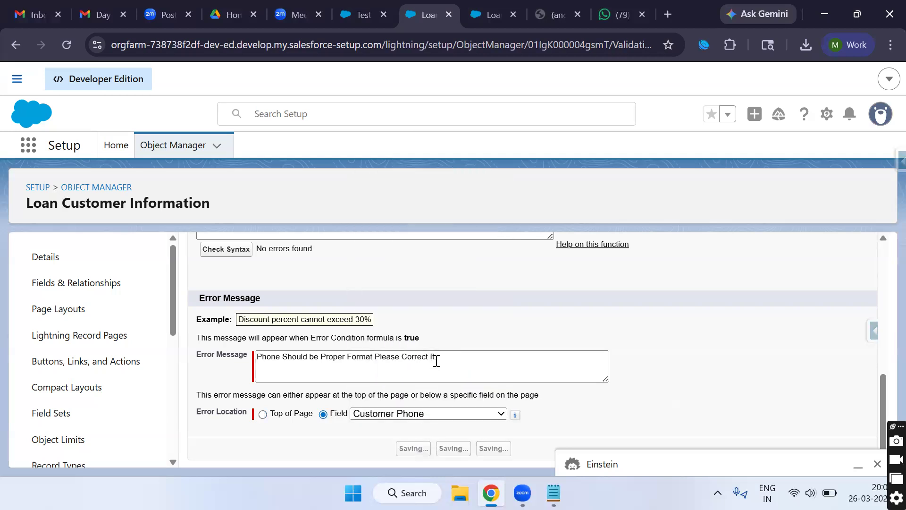
pyautogui.click(362, 16)
pyautogui.click(89, 285)
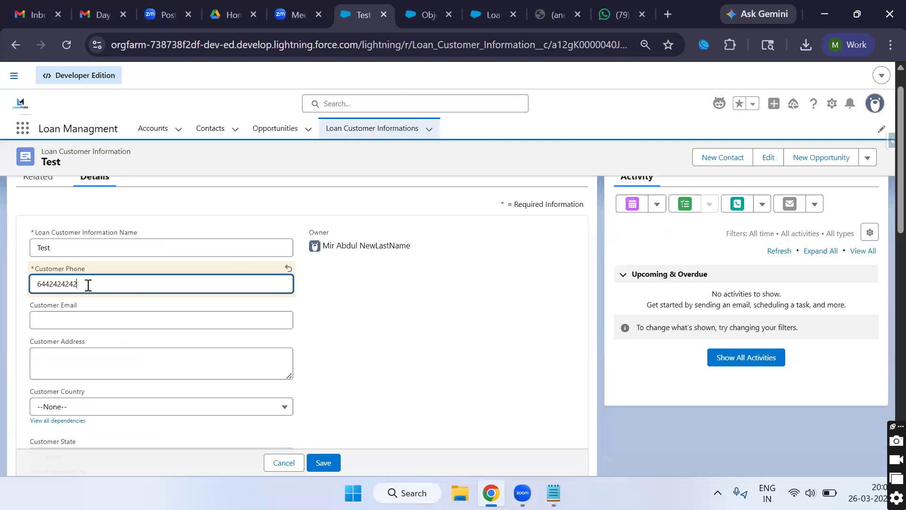
pyautogui.doubleClick(54, 283)
pyautogui.write('47897897987897')
pyautogui.doubleClick(74, 286)
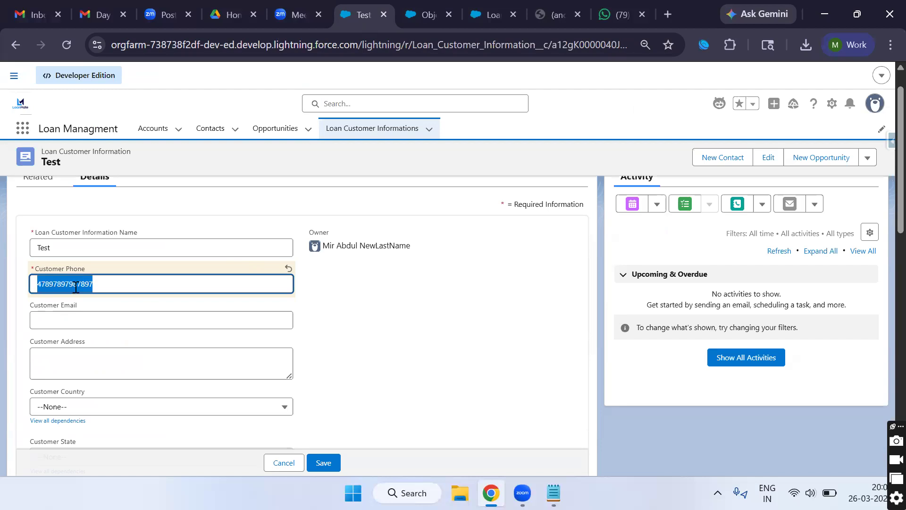
pyautogui.click(323, 463)
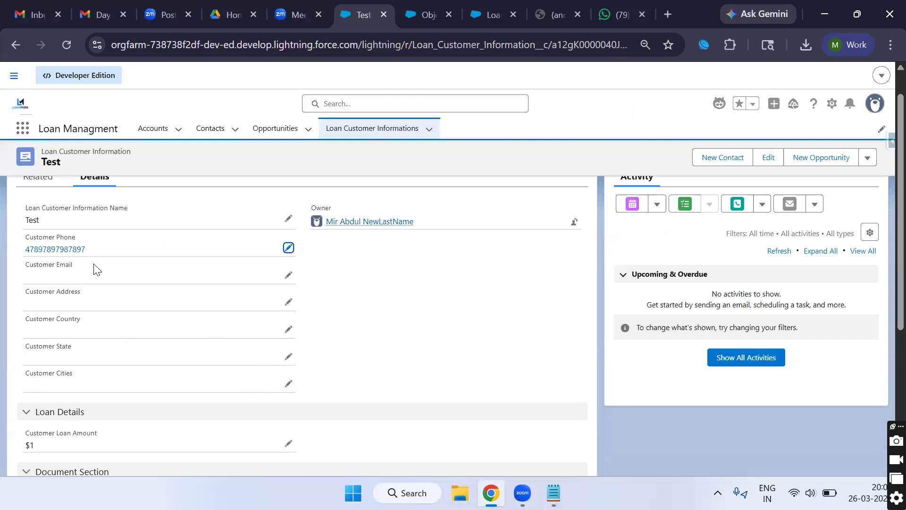
pyautogui.click(288, 248)
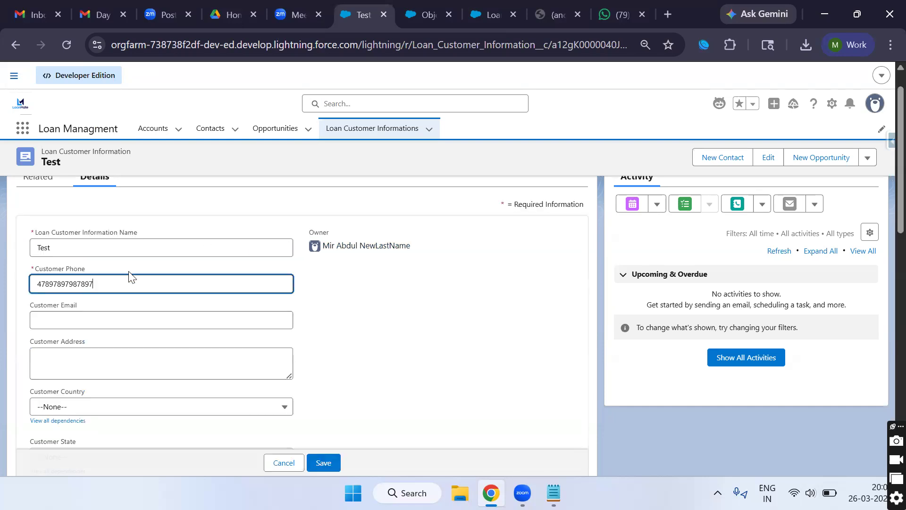
pyautogui.doubleClick(84, 281)
pyautogui.press('BackSpace')
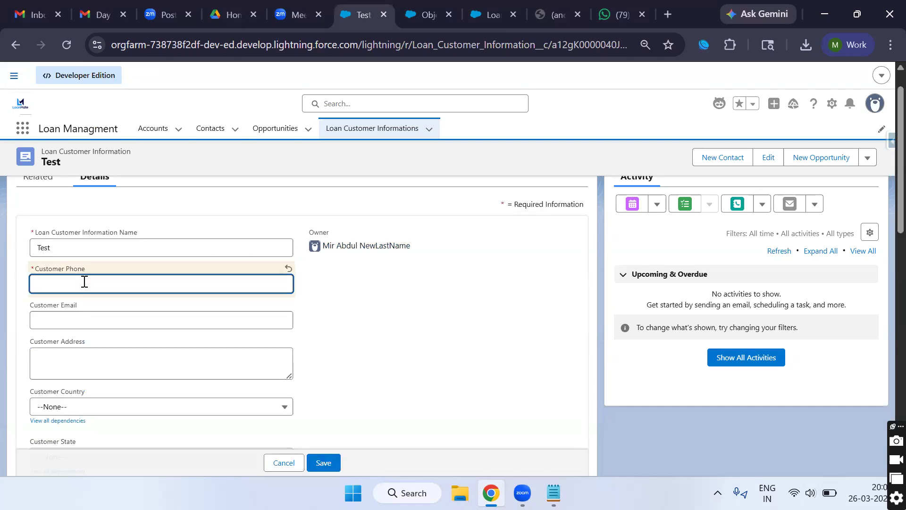
pyautogui.write('6878977879798')
pyautogui.click(324, 461)
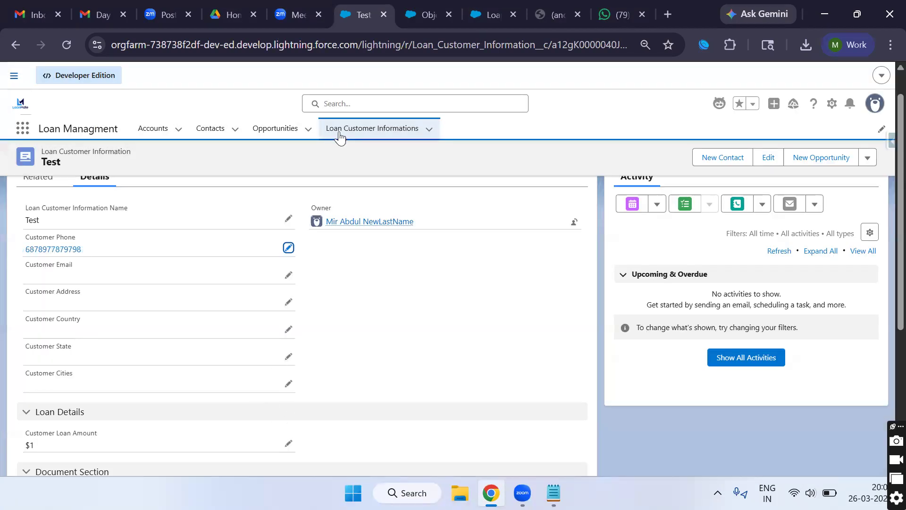
pyautogui.click(418, 20)
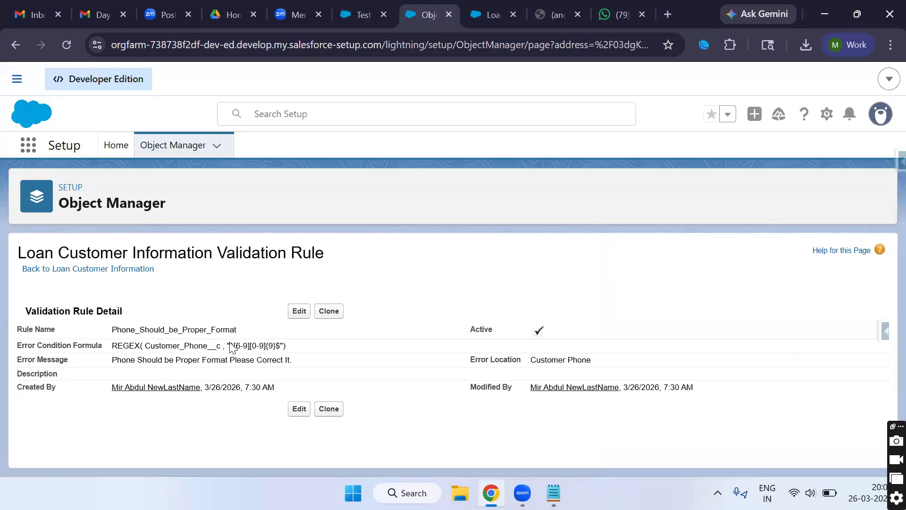
# Step: Edit the phone rule and put the cursor at the start of its formula
pyautogui.click(298, 312)
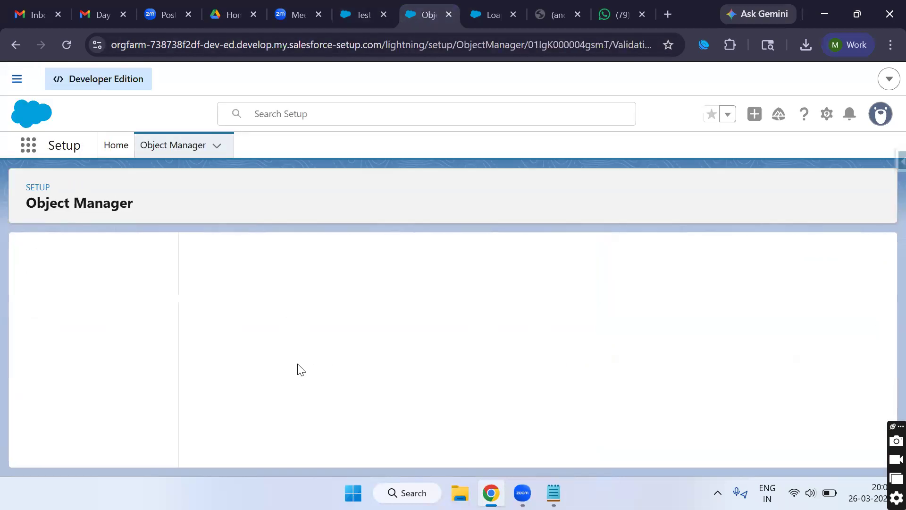
pyautogui.scroll(-4, 299, 424)
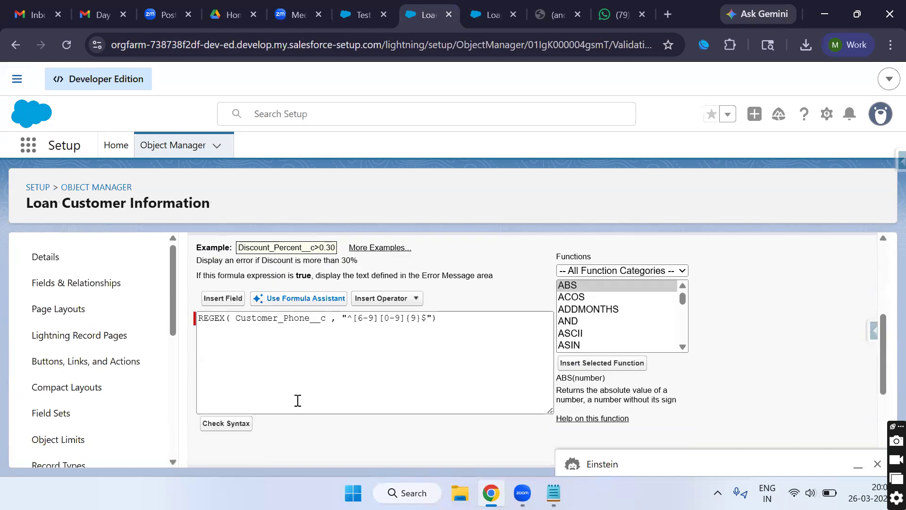
pyautogui.click(202, 324)
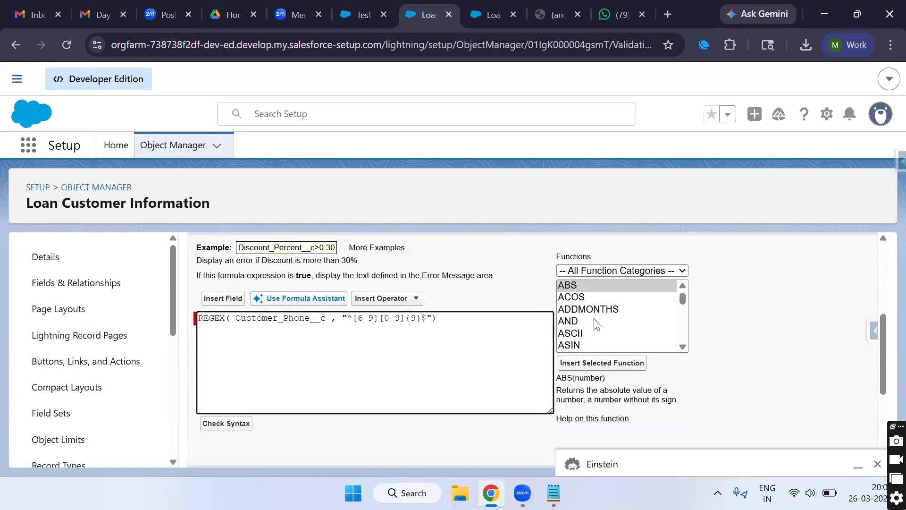
pyautogui.scroll(-3, 595, 321)
pyautogui.scroll(-10, 583, 326)
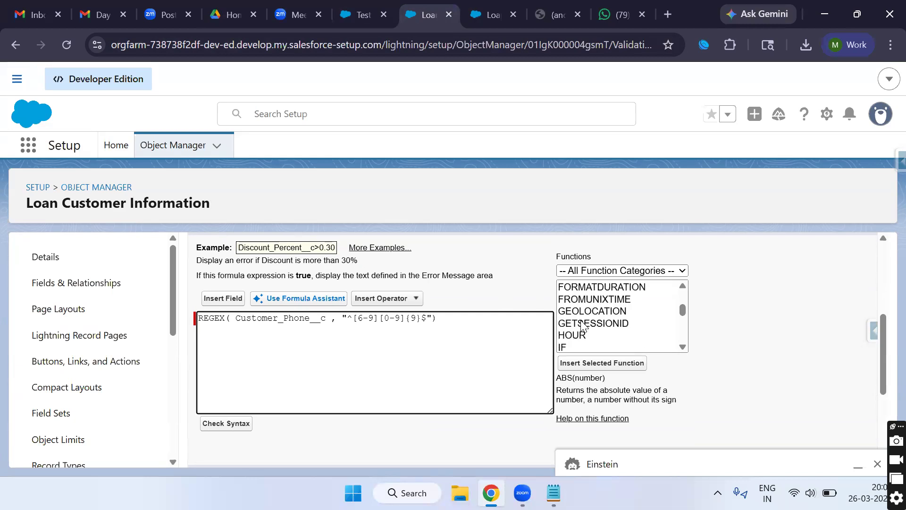
pyautogui.scroll(-6, 583, 325)
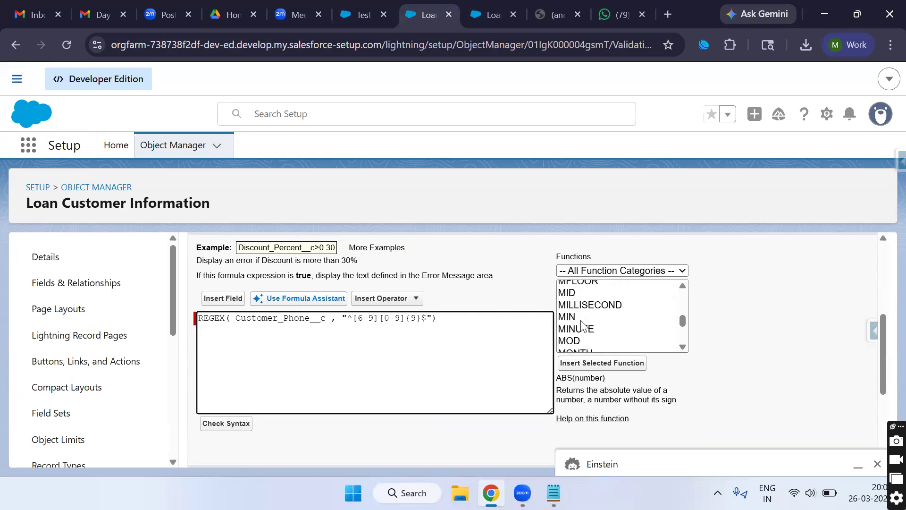
pyautogui.scroll(1, 578, 325)
pyautogui.scroll(-4, 579, 325)
pyautogui.scroll(2, 578, 317)
# Step: Wrap the REGEX condition in NOT, check syntax, and save the rule
pyautogui.click(568, 307)
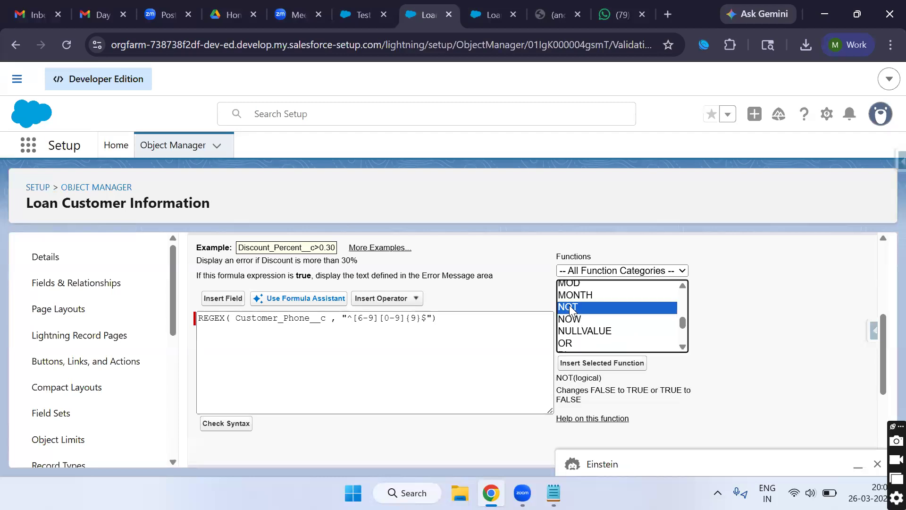
pyautogui.click(606, 363)
pyautogui.doubleClick(254, 318)
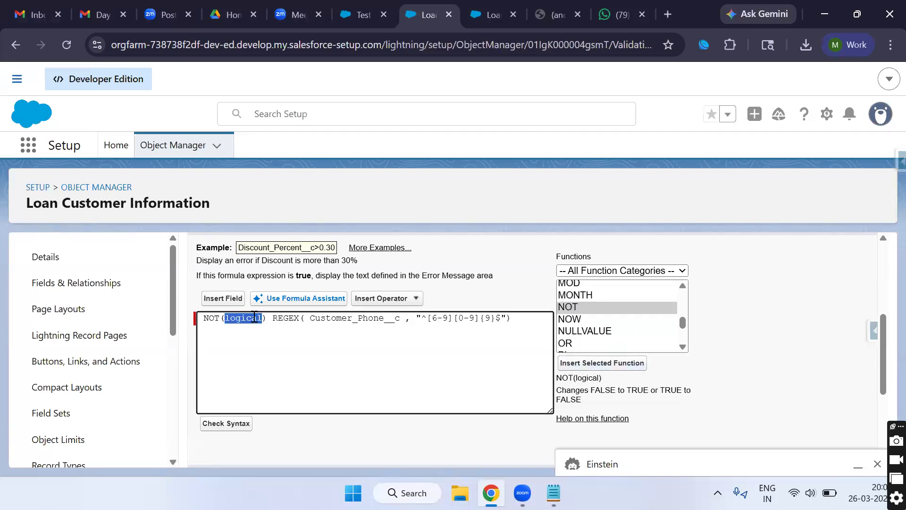
pyautogui.press('BackSpace')
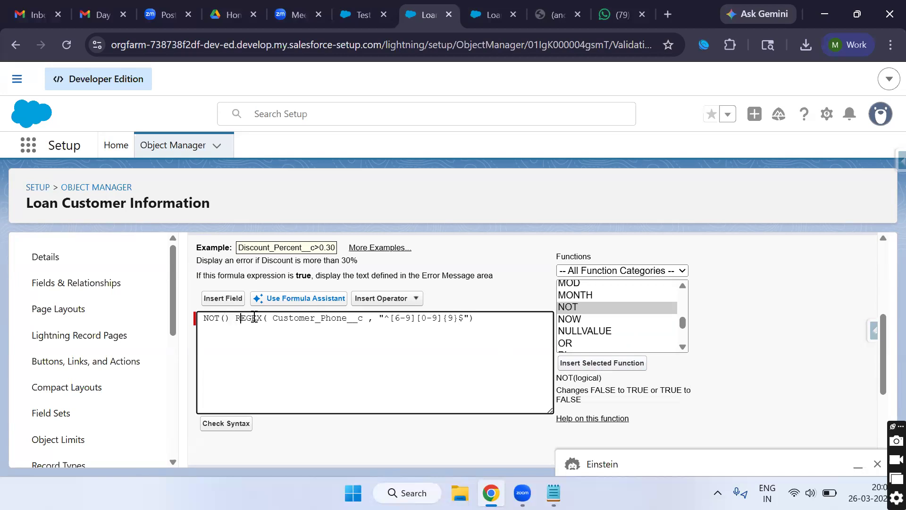
pyautogui.press('BackSpace')
pyautogui.press('BackSpace')
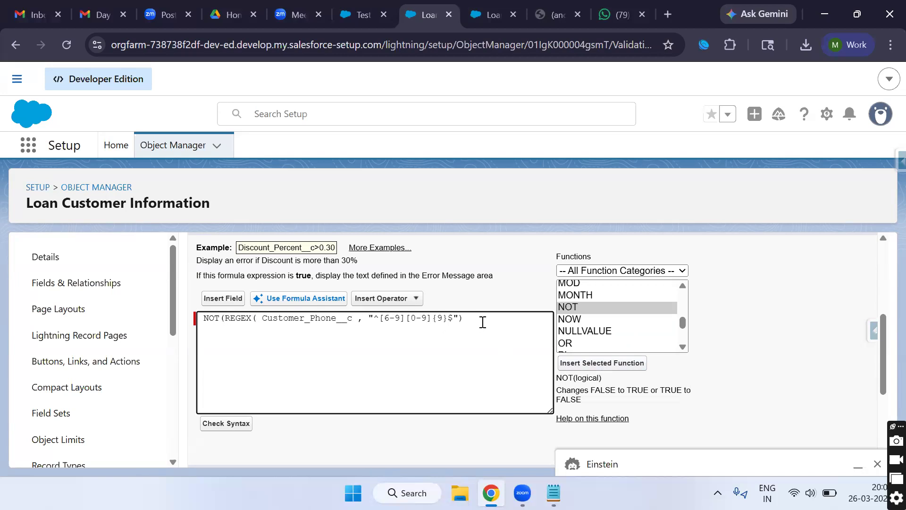
pyautogui.click(225, 423)
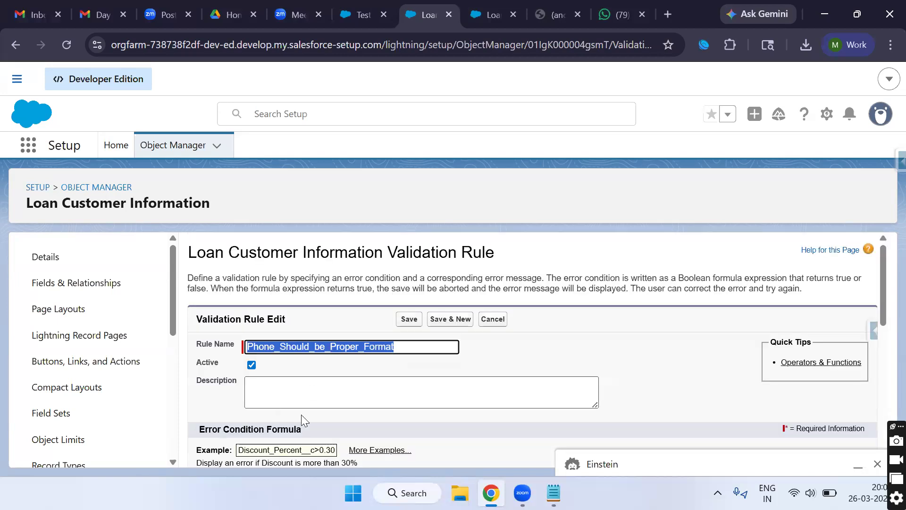
pyautogui.scroll(-3, 302, 401)
pyautogui.click(407, 448)
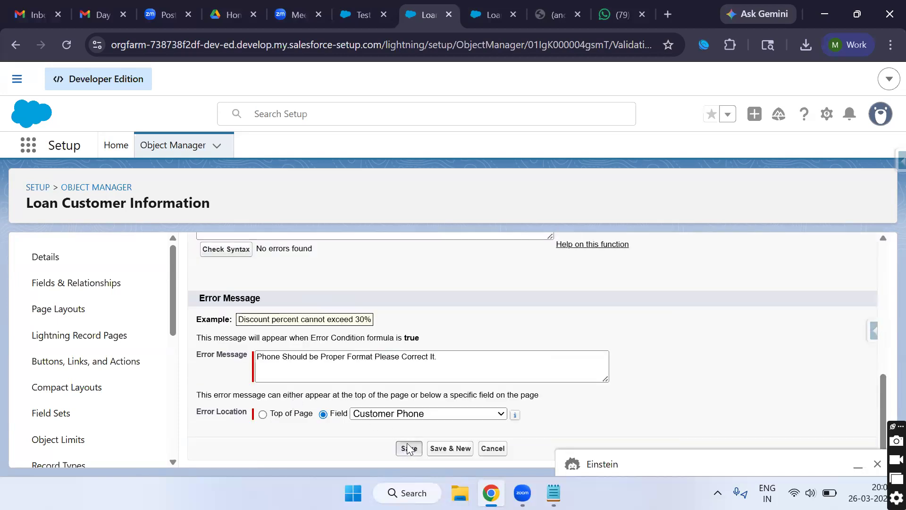
pyautogui.click(361, 20)
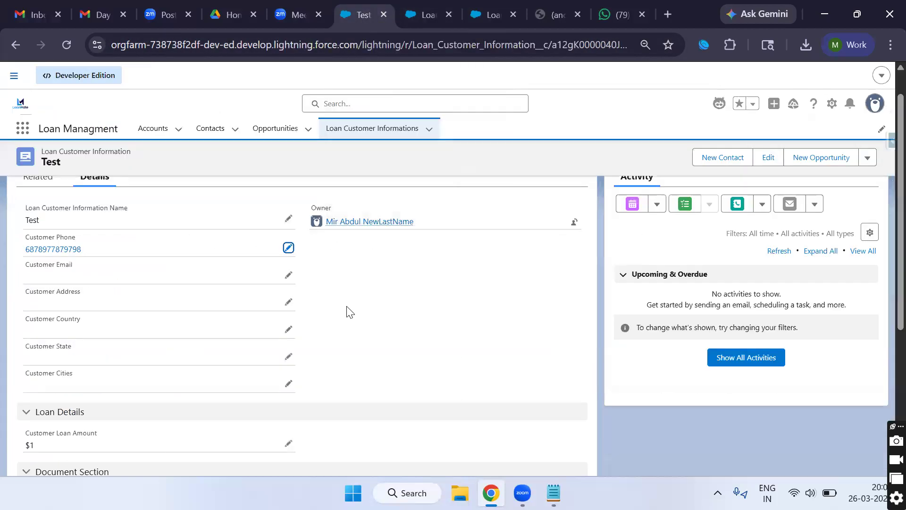
pyautogui.click(288, 248)
pyautogui.click(324, 464)
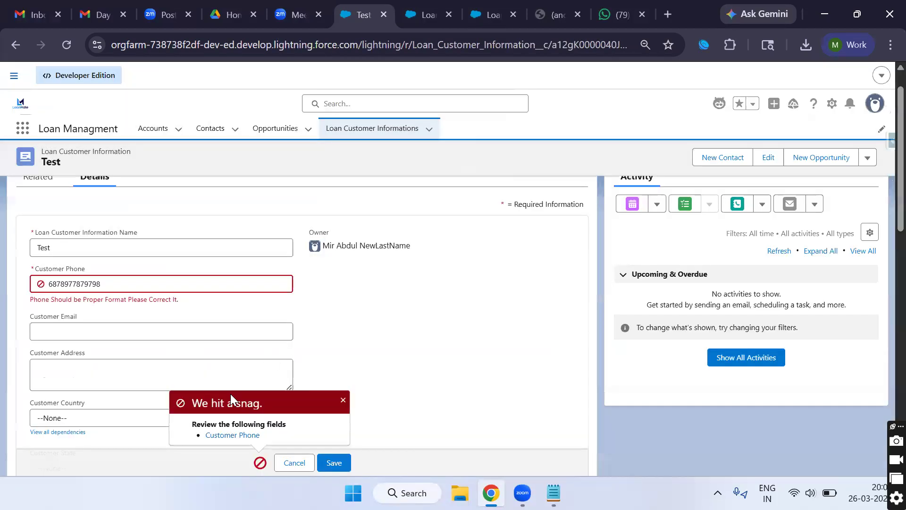
pyautogui.keyDown('ctrl'); pyautogui.scroll(5, 87, 314); pyautogui.keyUp('ctrl')
pyautogui.hscroll(-2, 90, 314)
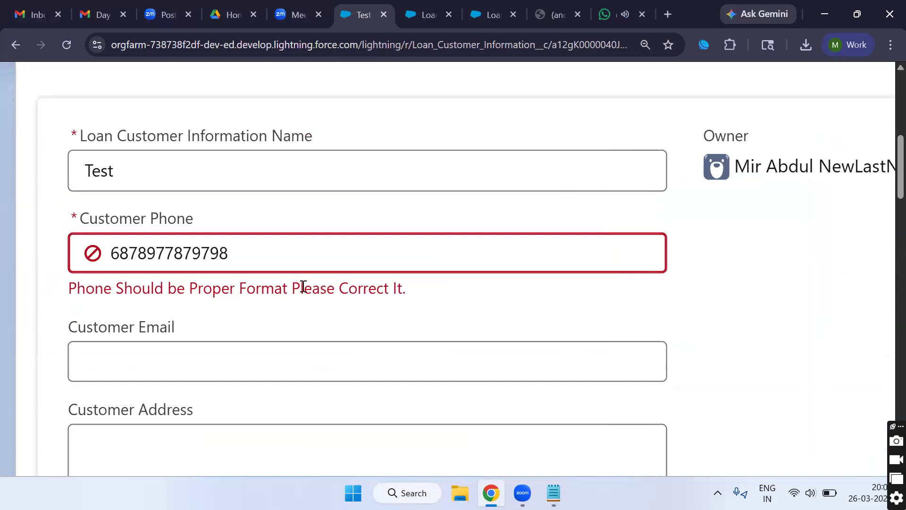
pyautogui.click(263, 260)
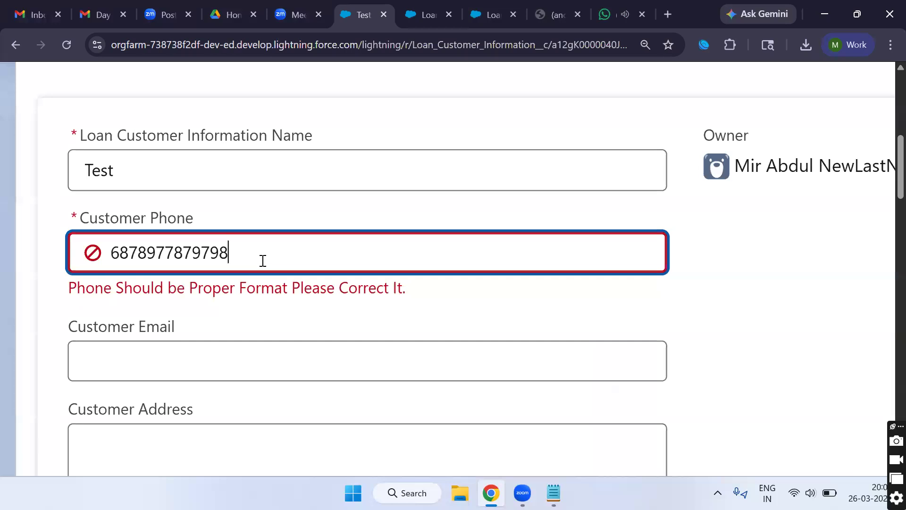
pyautogui.press('BackSpace')
pyautogui.press('BackSpace')
pyautogui.press('BackSpace')
pyautogui.press('BackSpace')
pyautogui.press('BackSpace')
pyautogui.press('BackSpace')
pyautogui.press('BackSpace')
pyautogui.press('BackSpace')
pyautogui.press('BackSpace')
pyautogui.press('BackSpace')
pyautogui.press('BackSpace')
pyautogui.press('BackSpace')
pyautogui.press('BackSpace')
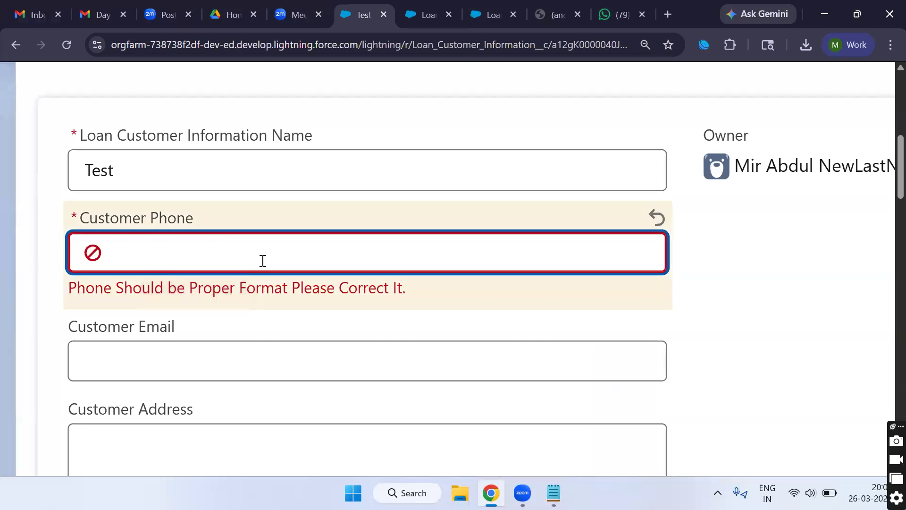
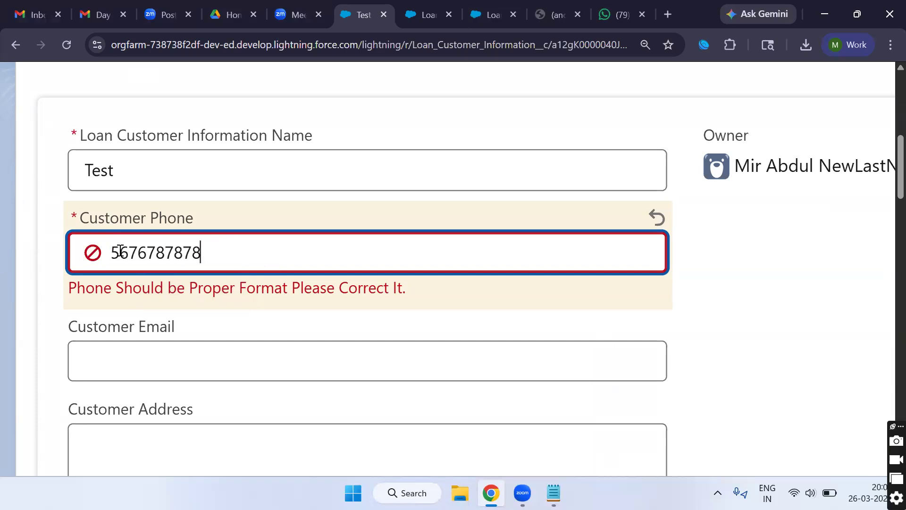
pyautogui.scroll(-5, 327, 344)
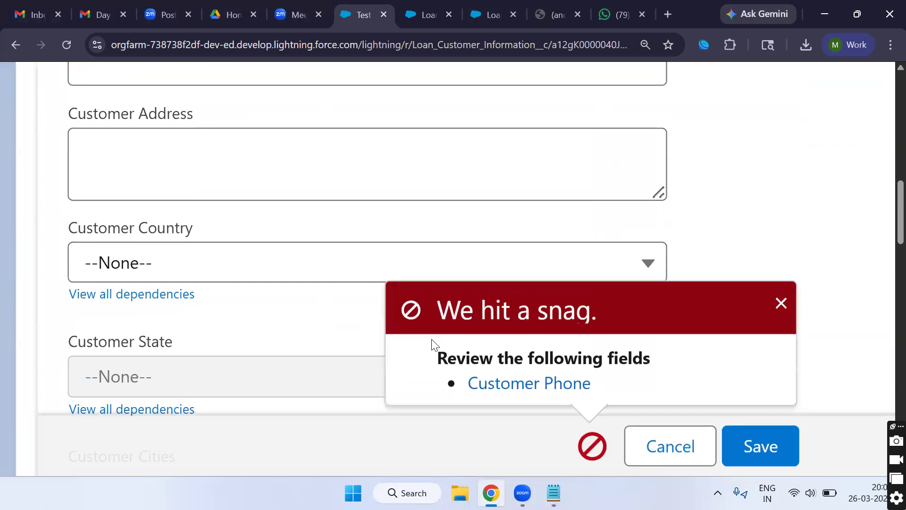
pyautogui.scroll(-4, 431, 345)
pyautogui.click(405, 459)
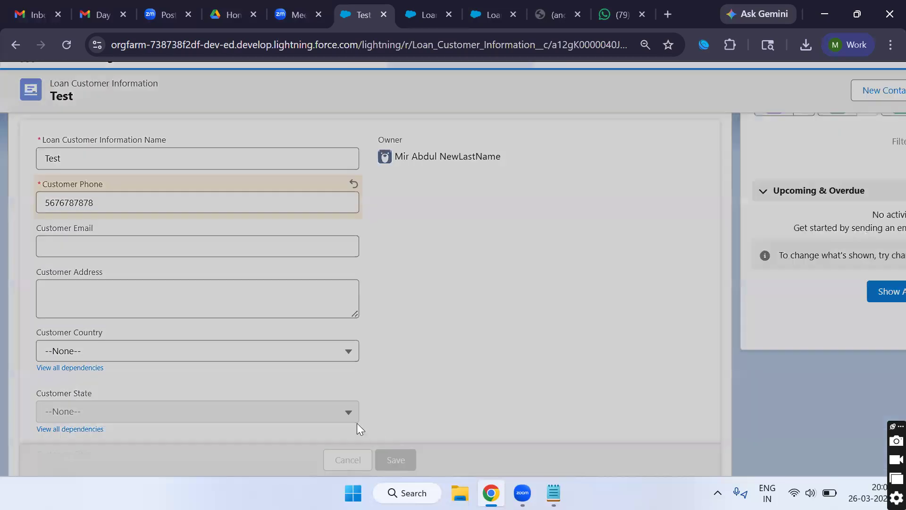
pyautogui.scroll(5, 94, 221)
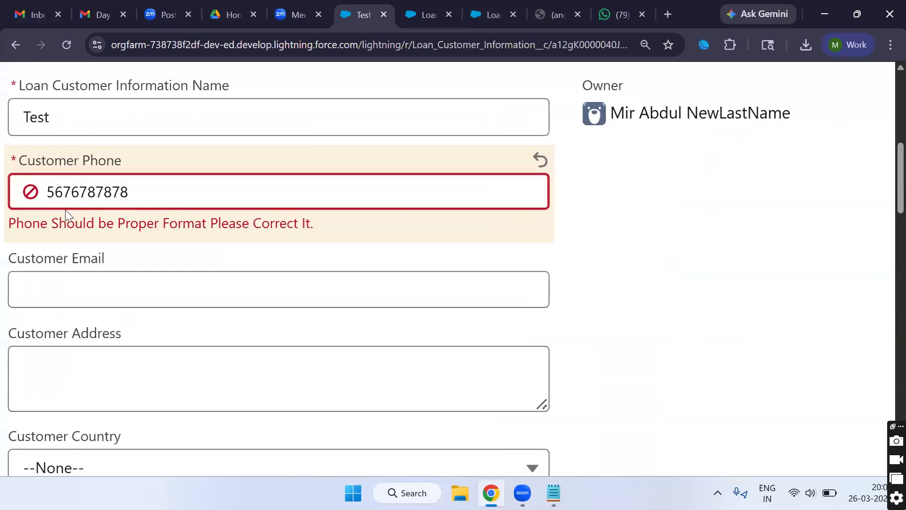
pyautogui.click(55, 191)
pyautogui.press('BackSpace')
pyautogui.write('9')
pyautogui.scroll(-7, 191, 309)
pyautogui.click(633, 449)
pyautogui.scroll(-5, 320, 314)
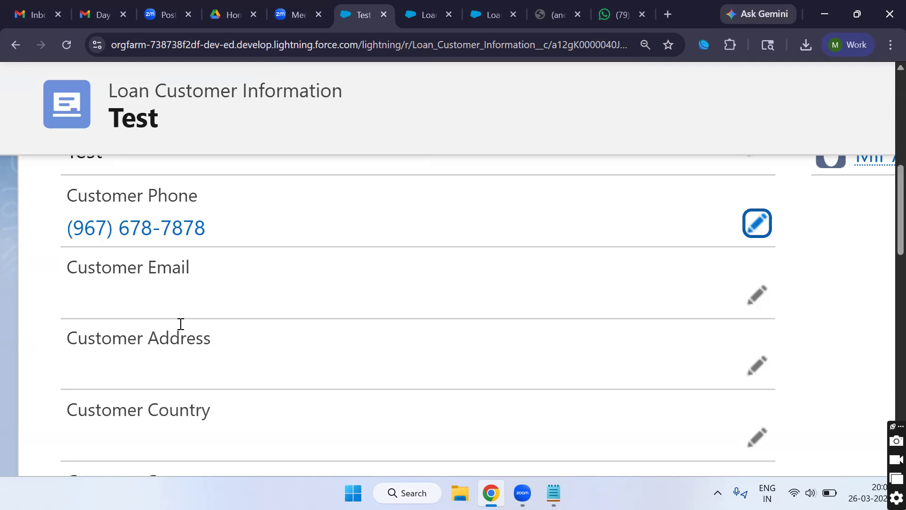
# Step: Scroll the Test record's Details to the Costumer Feed back field and open it for inline editing
pyautogui.scroll(-1, 186, 347)
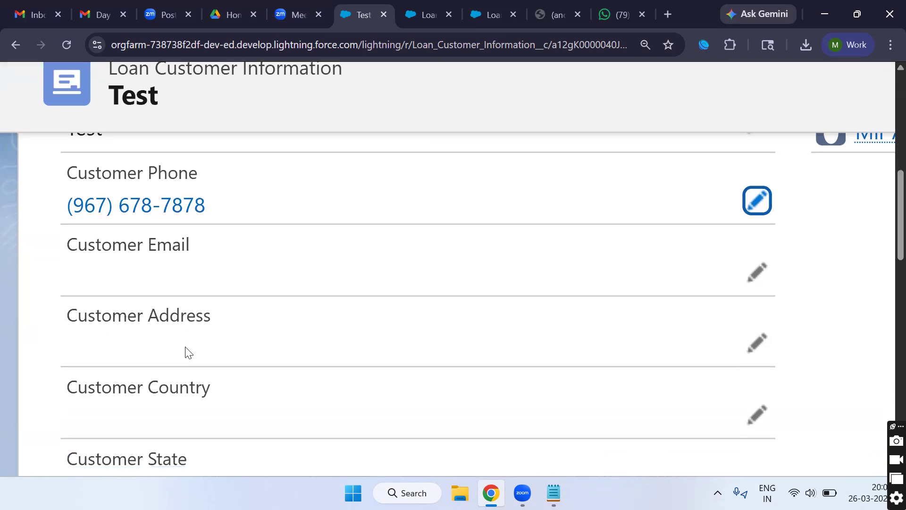
pyautogui.scroll(-3, 186, 348)
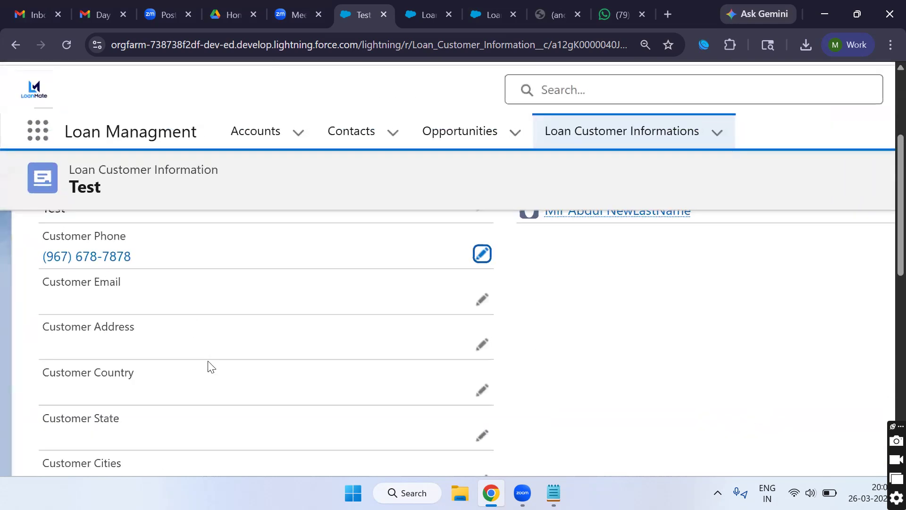
pyautogui.scroll(4, 203, 361)
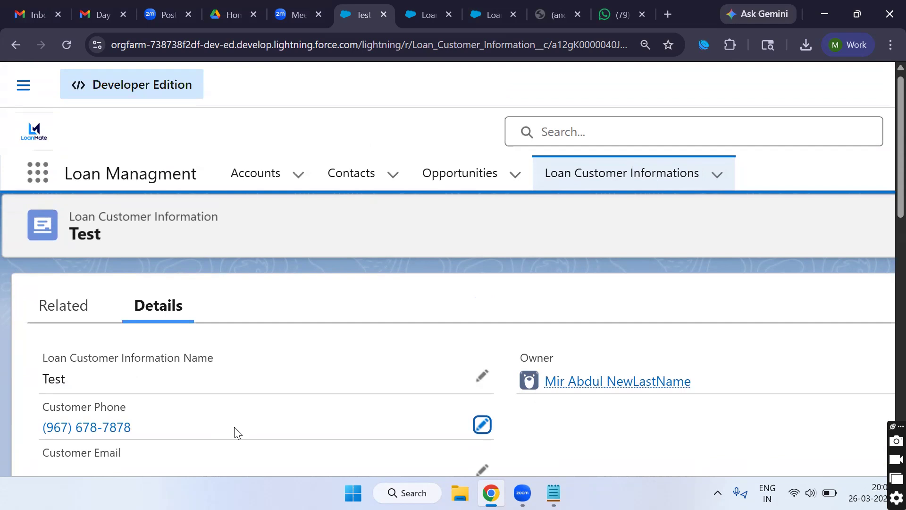
pyautogui.scroll(-2, 245, 434)
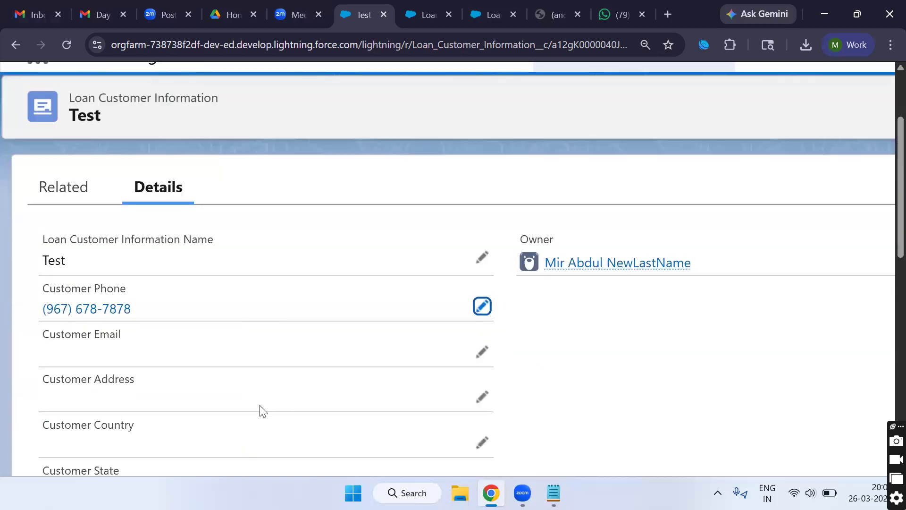
pyautogui.scroll(-1, 259, 411)
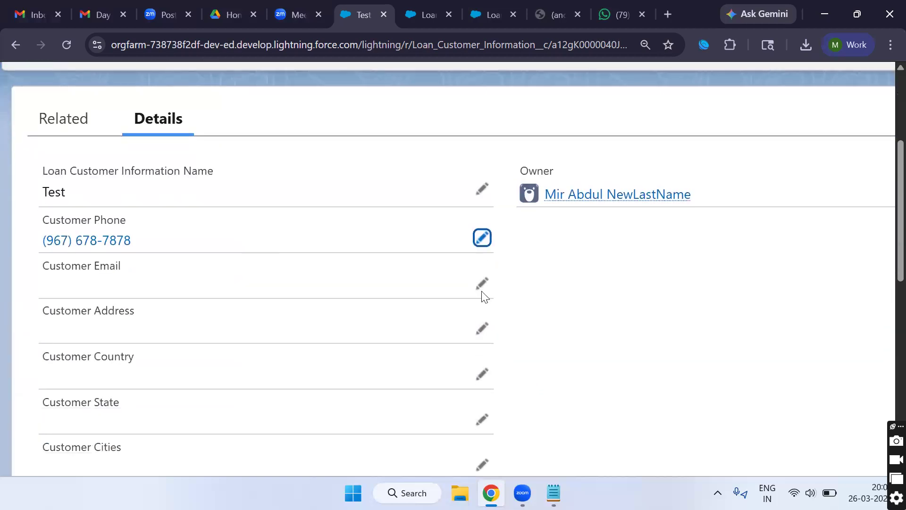
pyautogui.scroll(-10, 358, 309)
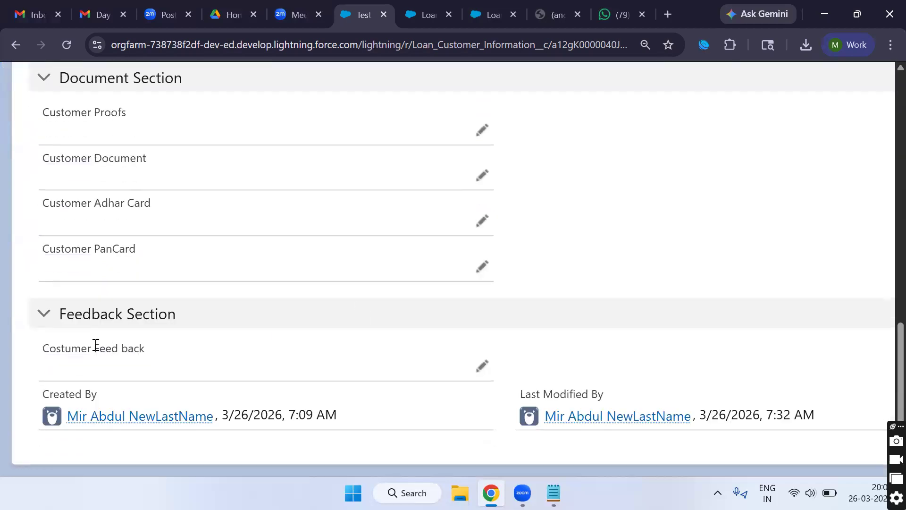
pyautogui.doubleClick(96, 346)
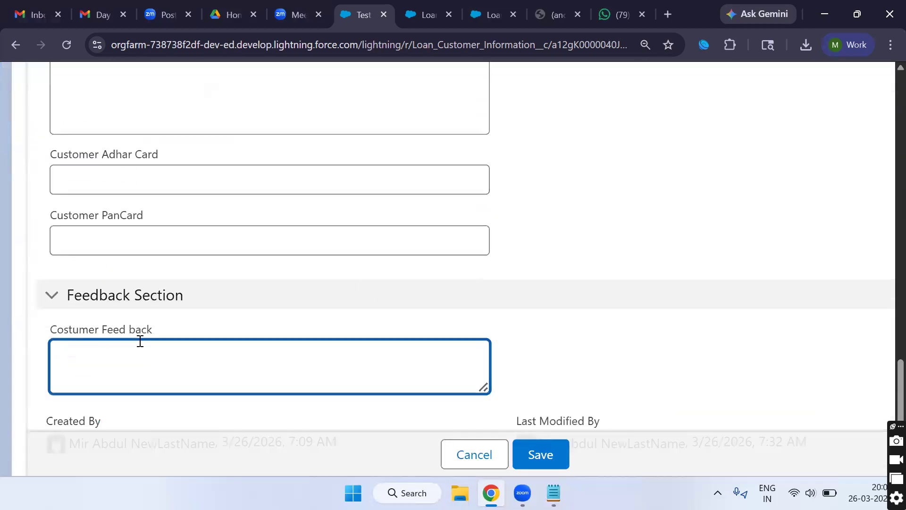
# Step: Type and remove stray test text in the Costumer Feed back field
pyautogui.write('fdafd')
pyautogui.press('BackSpace')
pyautogui.press('BackSpace')
pyautogui.press('BackSpace')
pyautogui.press('BackSpace')
pyautogui.press('BackSpace')
pyautogui.scroll(-2, 482, 390)
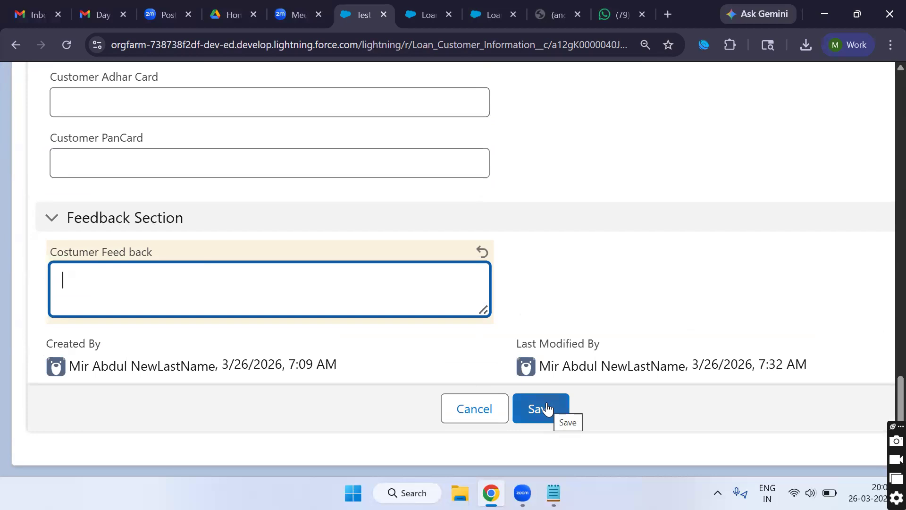
pyautogui.scroll(10, 356, 298)
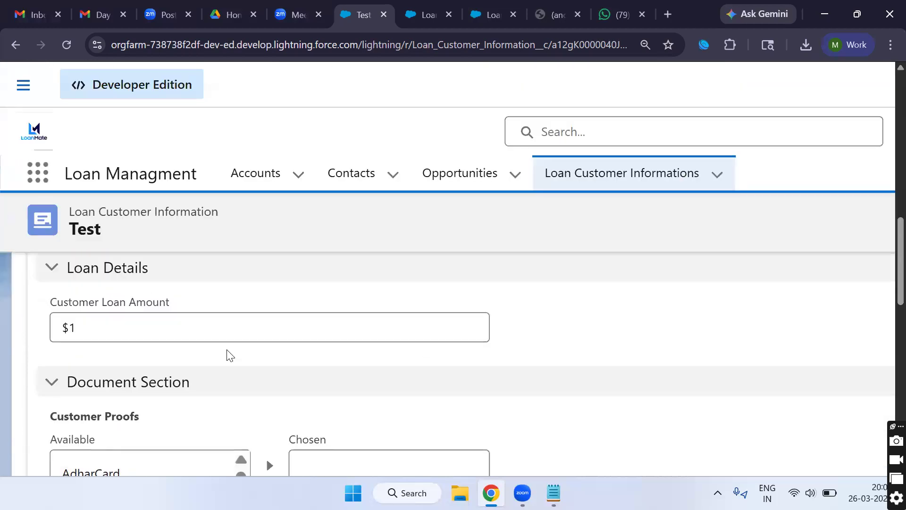
pyautogui.scroll(8, 230, 355)
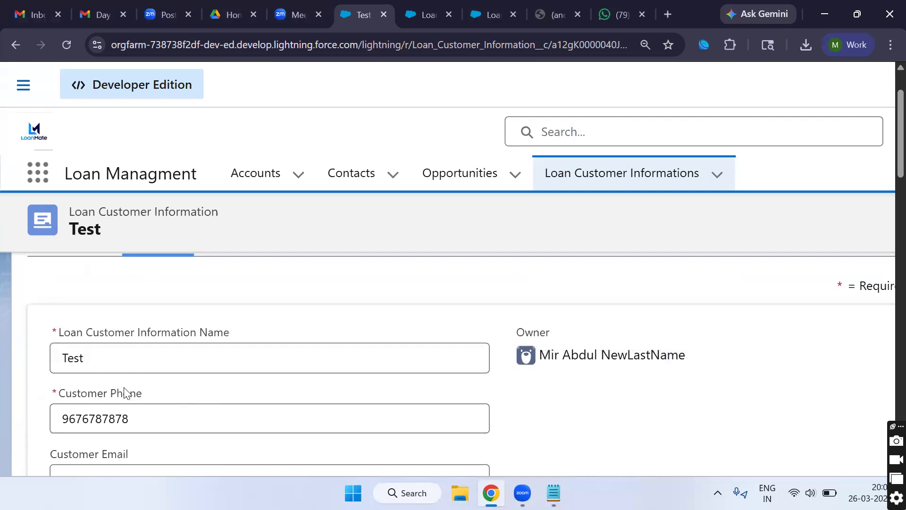
pyautogui.scroll(-5, 127, 395)
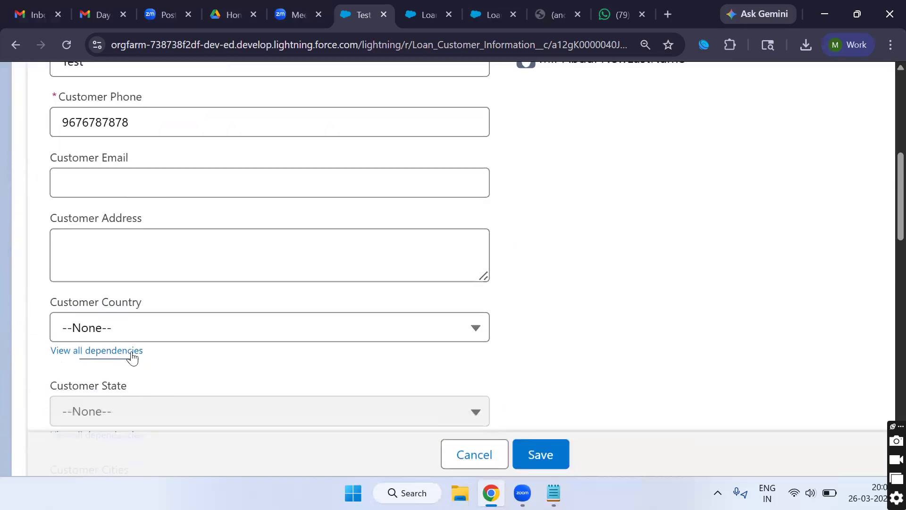
pyautogui.scroll(-6, 168, 342)
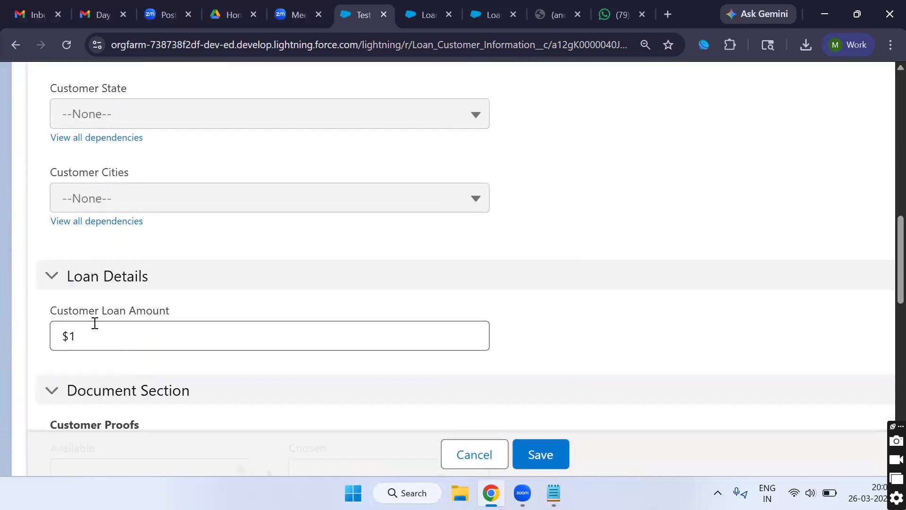
# Step: Clear the Customer Loan Amount and try saving, which fails with 'Loan amount must be greather than zero'
pyautogui.click(101, 337)
pyautogui.press('BackSpace')
pyautogui.click(522, 448)
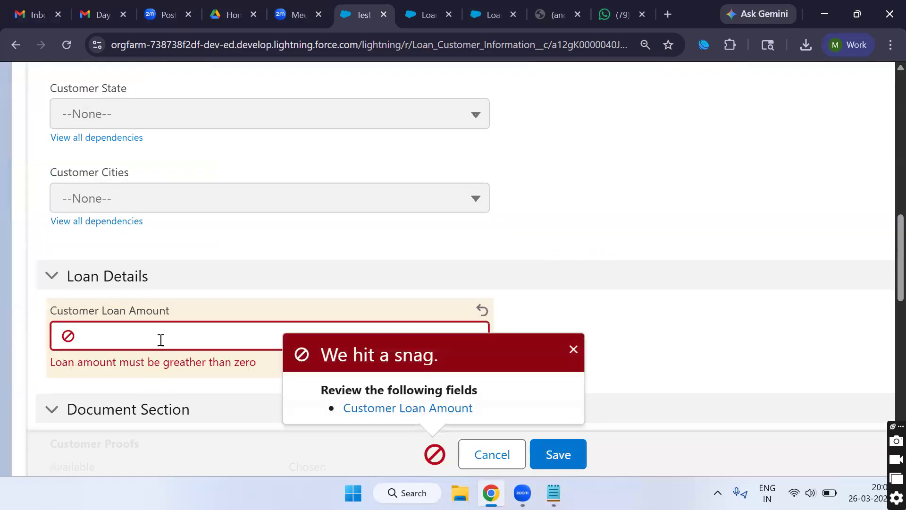
pyautogui.click(573, 350)
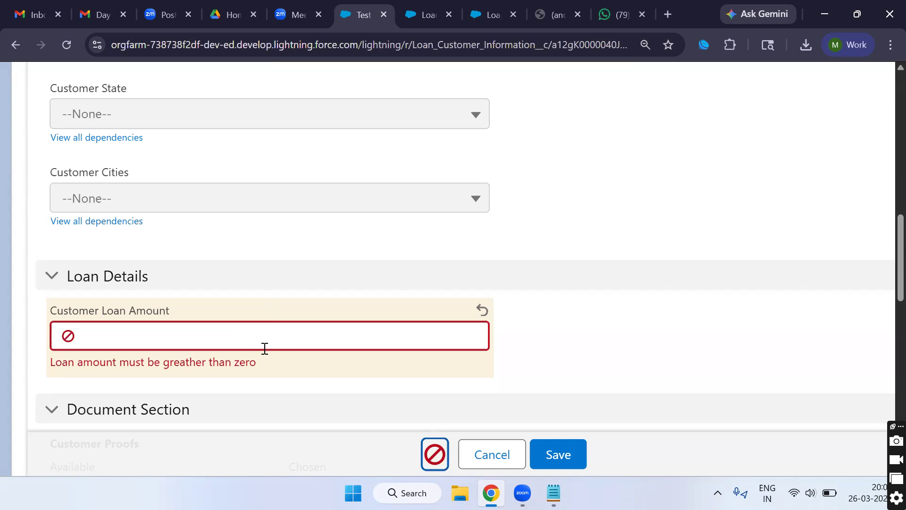
# Step: Collapse and re-expand the Loan Details section to review the loan amount error
pyautogui.click(582, 283)
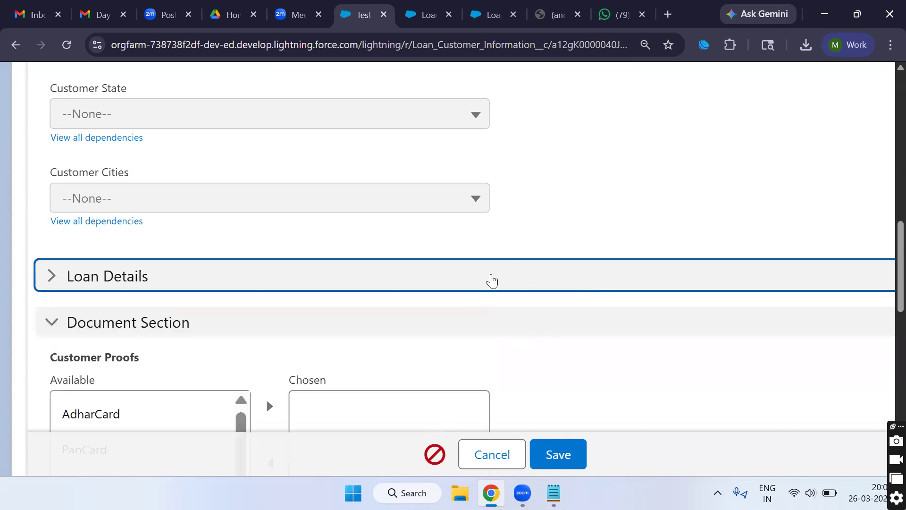
pyautogui.click(491, 281)
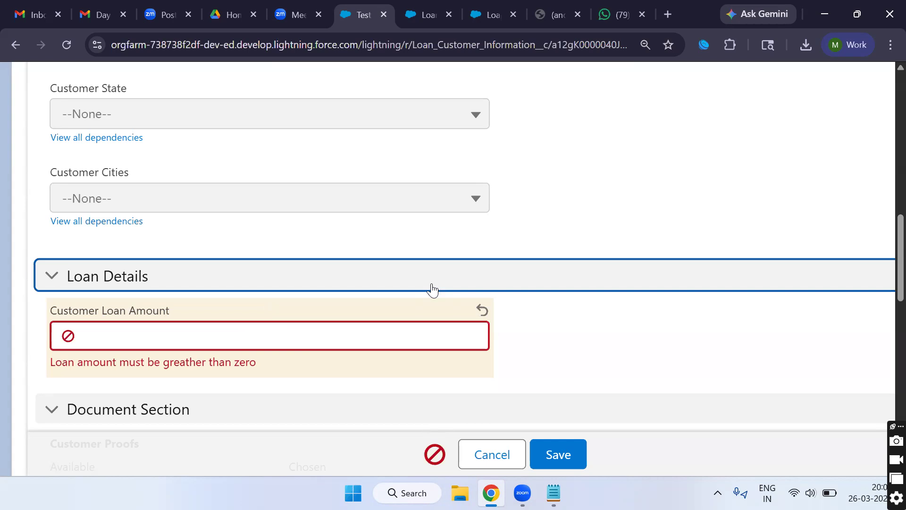
pyautogui.click(547, 303)
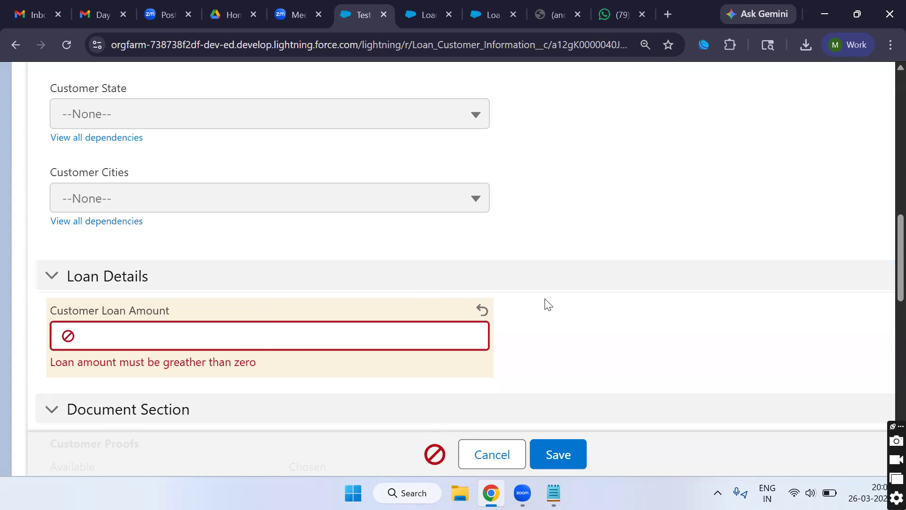
pyautogui.scroll(-3, 370, 301)
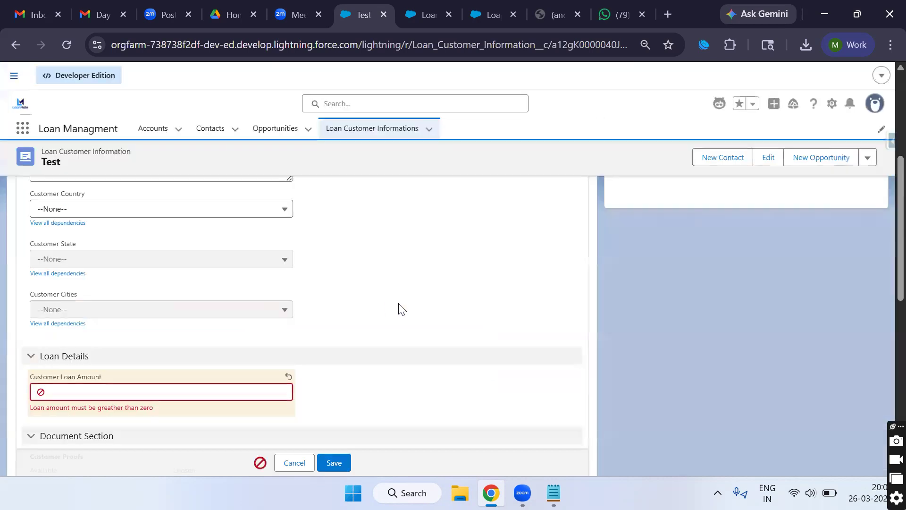
pyautogui.scroll(4, 360, 309)
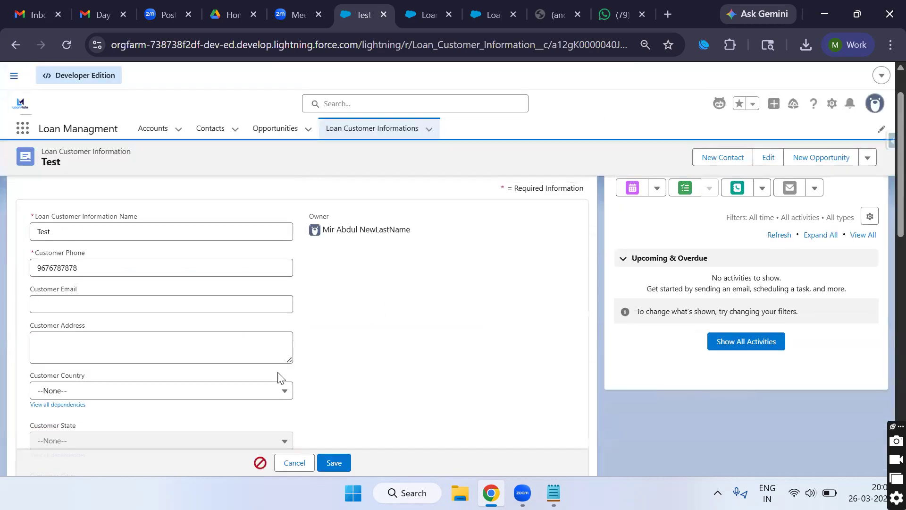
pyautogui.scroll(-2, 279, 377)
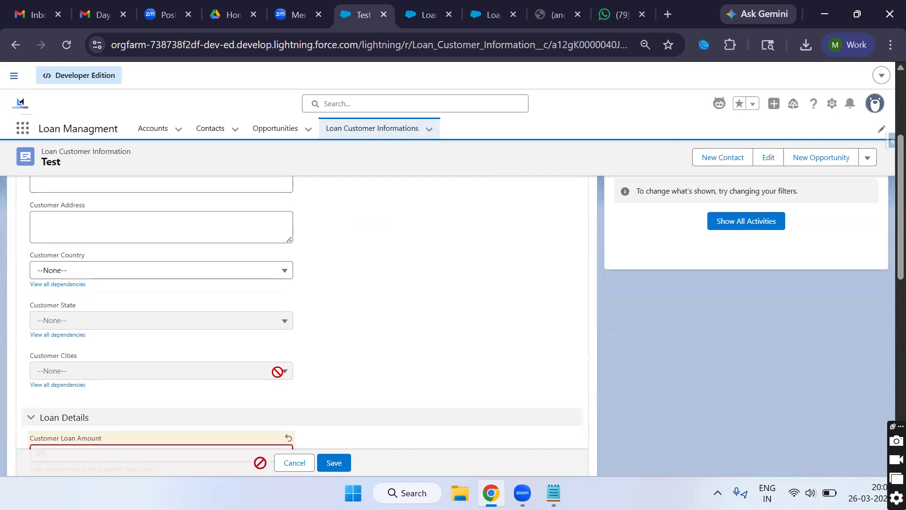
pyautogui.click(293, 463)
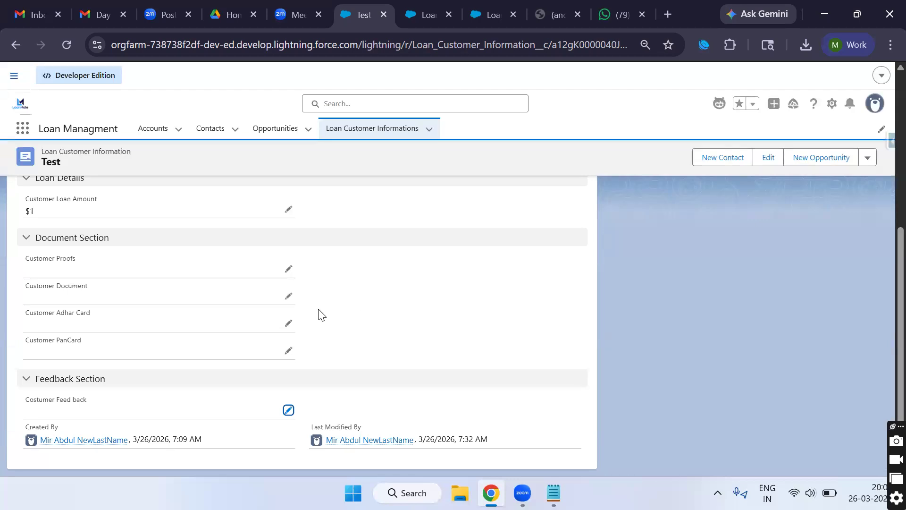
pyautogui.scroll(5, 256, 321)
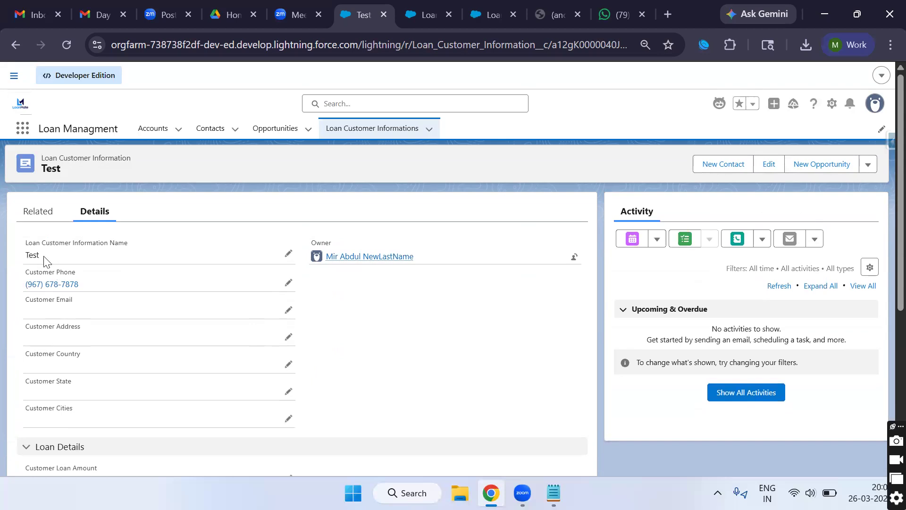
pyautogui.scroll(-2, 102, 304)
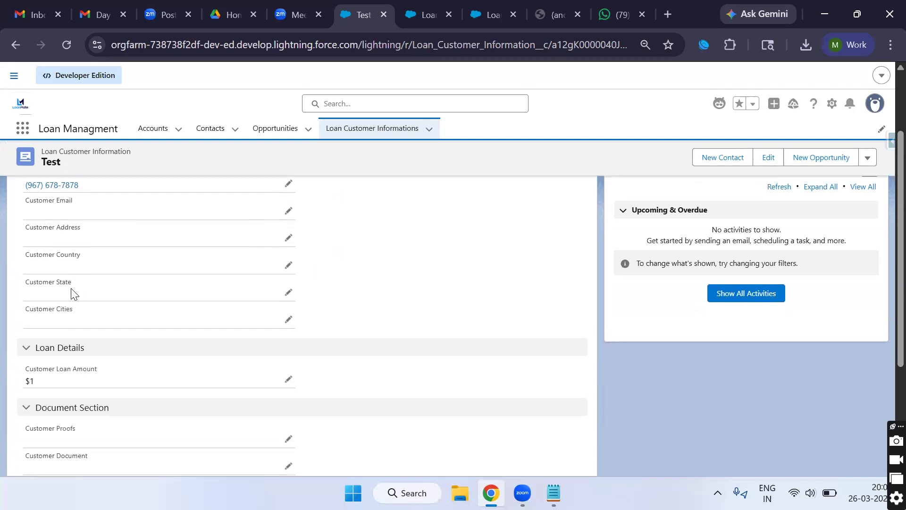
pyautogui.scroll(2, 71, 294)
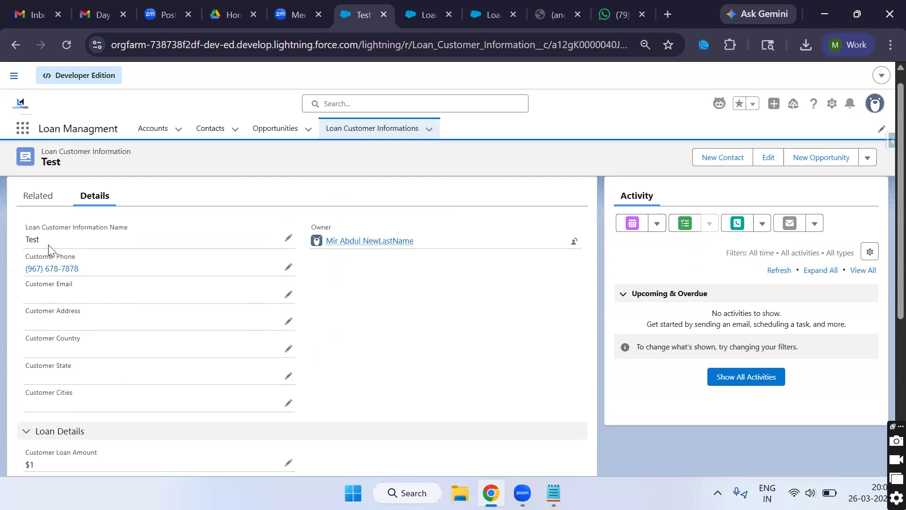
pyautogui.scroll(-1, 97, 336)
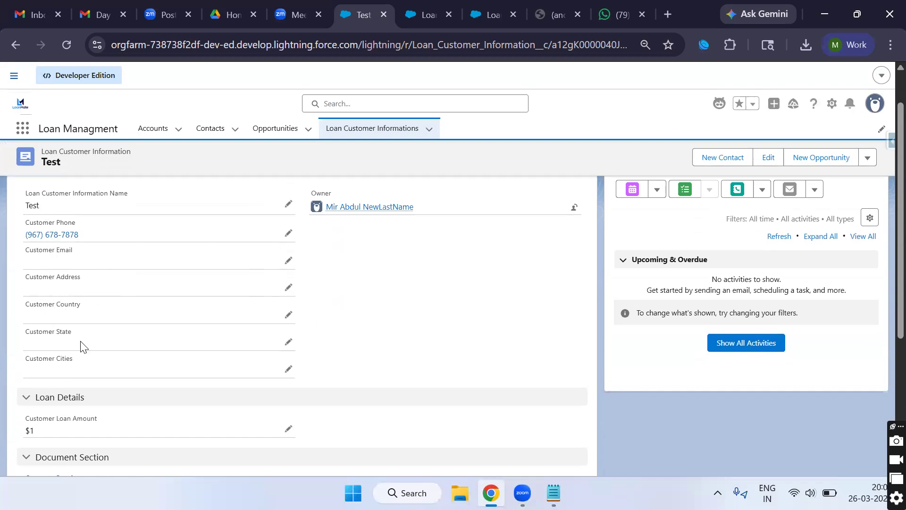
pyautogui.scroll(-3, 143, 364)
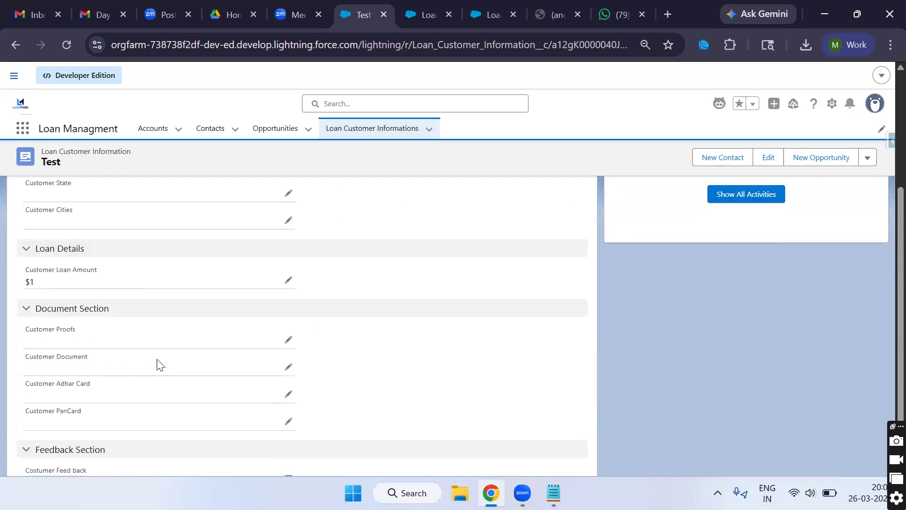
pyautogui.scroll(-2, 142, 364)
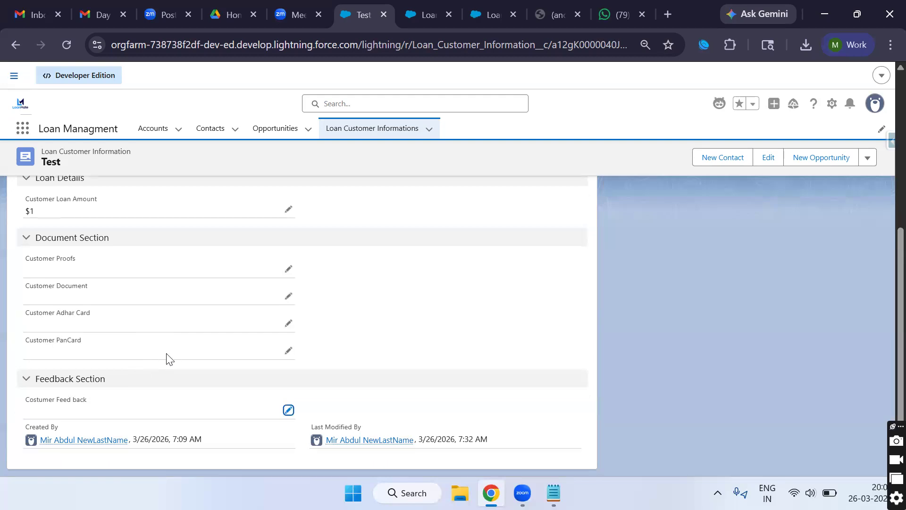
pyautogui.scroll(5, 166, 358)
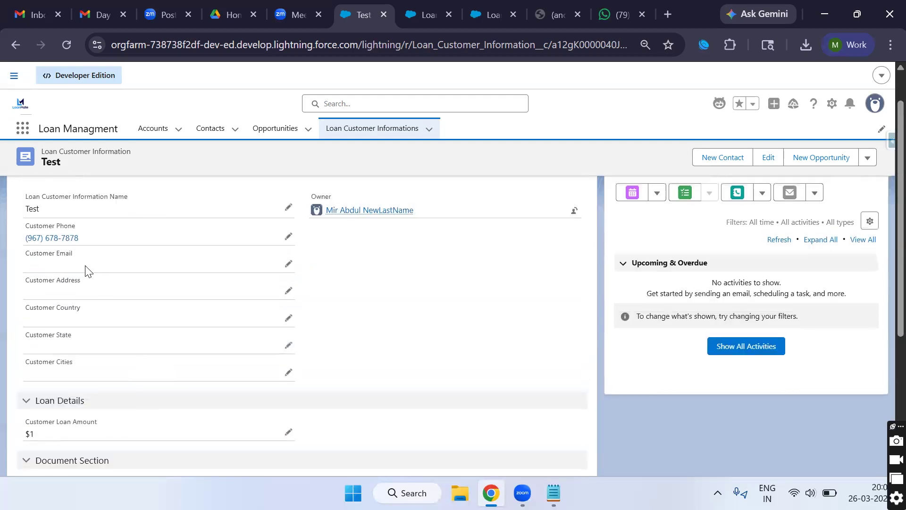
pyautogui.scroll(-4, 75, 328)
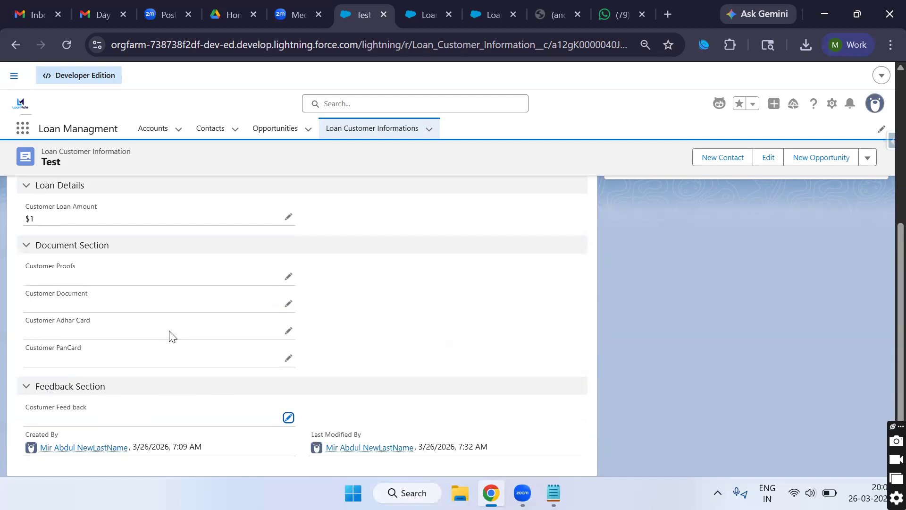
# Step: Recheck the record's $1 Customer Loan Amount, then go to the Object Manager object list
pyautogui.scroll(2, 128, 361)
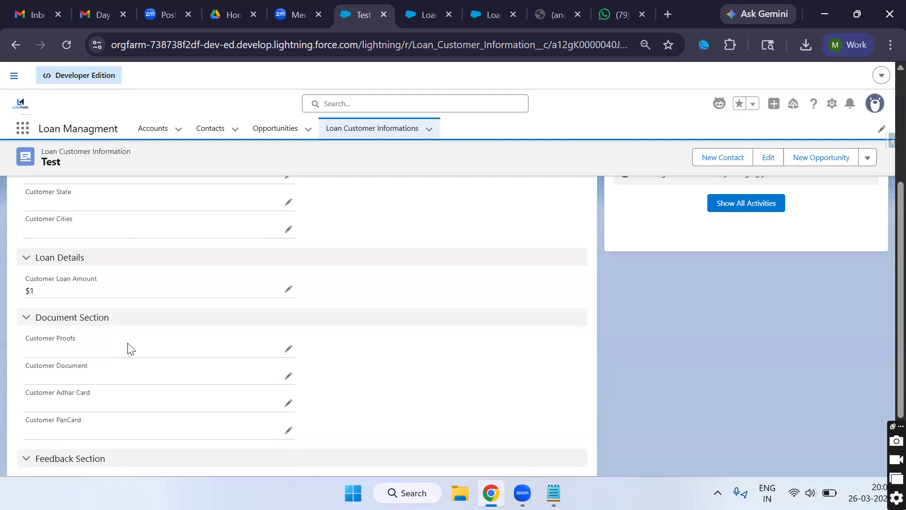
pyautogui.scroll(3, 128, 349)
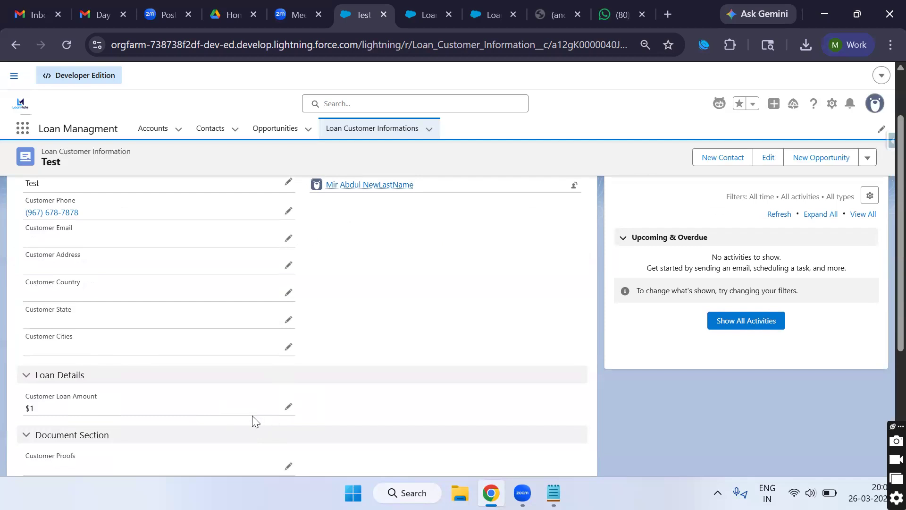
pyautogui.scroll(-2, 241, 419)
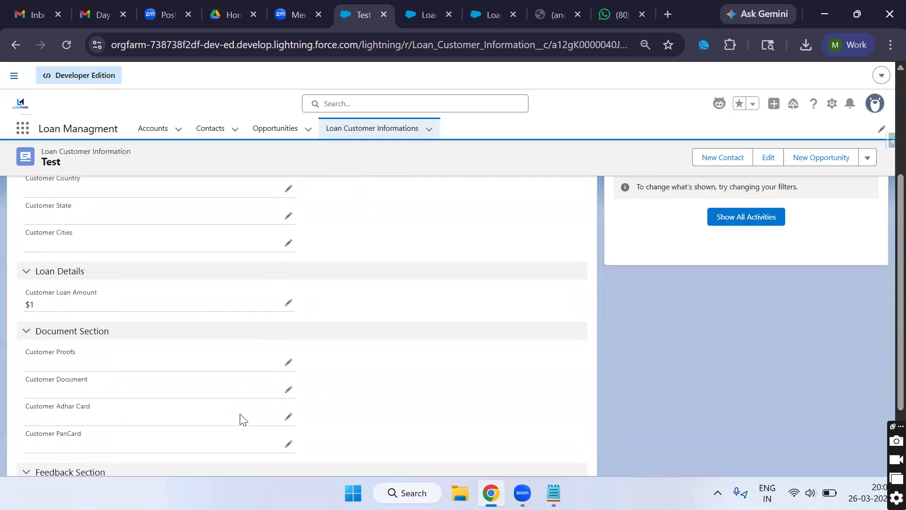
pyautogui.scroll(-2, 241, 420)
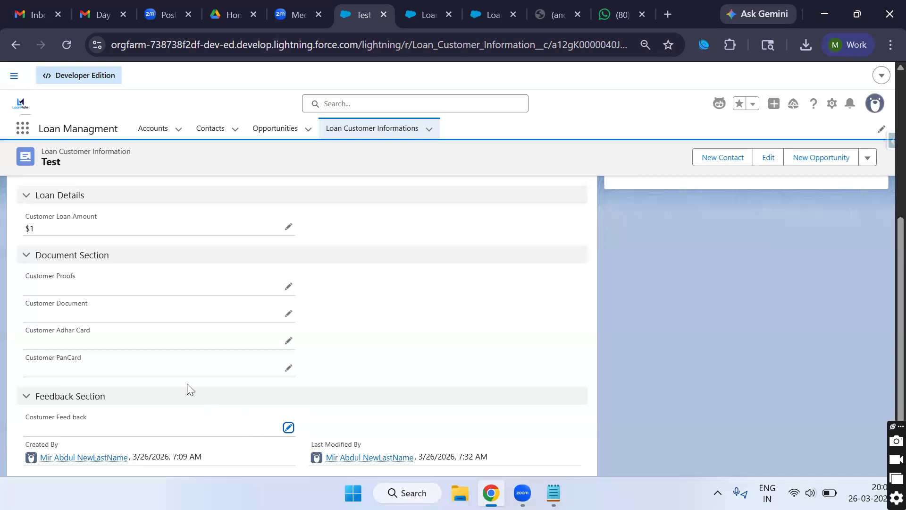
pyautogui.scroll(5, 175, 367)
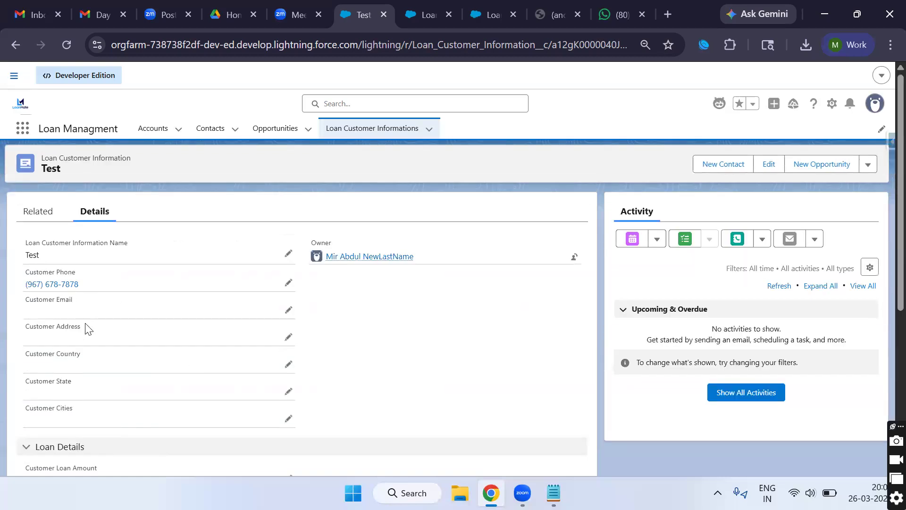
pyautogui.scroll(-6, 98, 388)
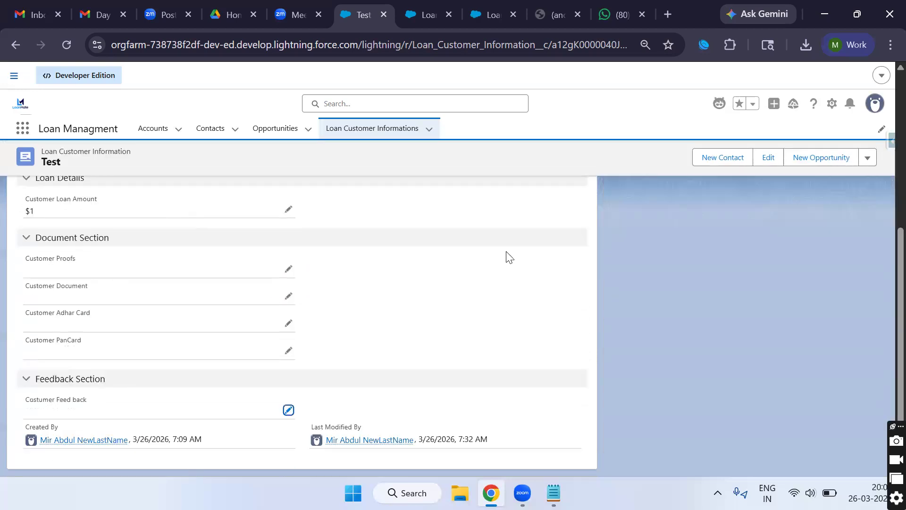
pyautogui.click(423, 22)
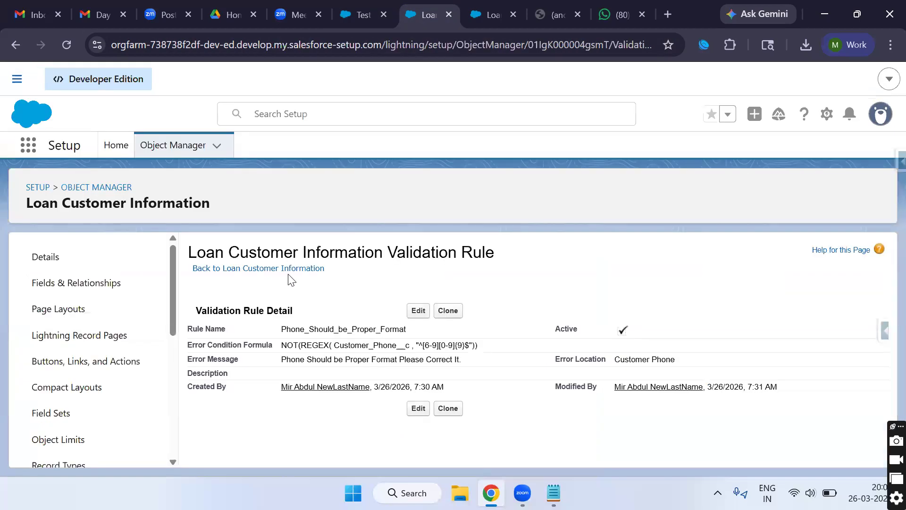
pyautogui.click(173, 145)
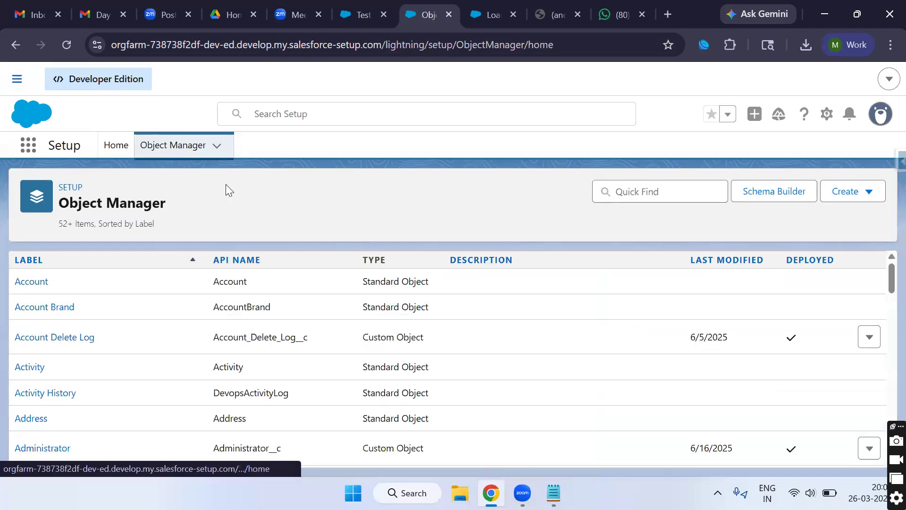